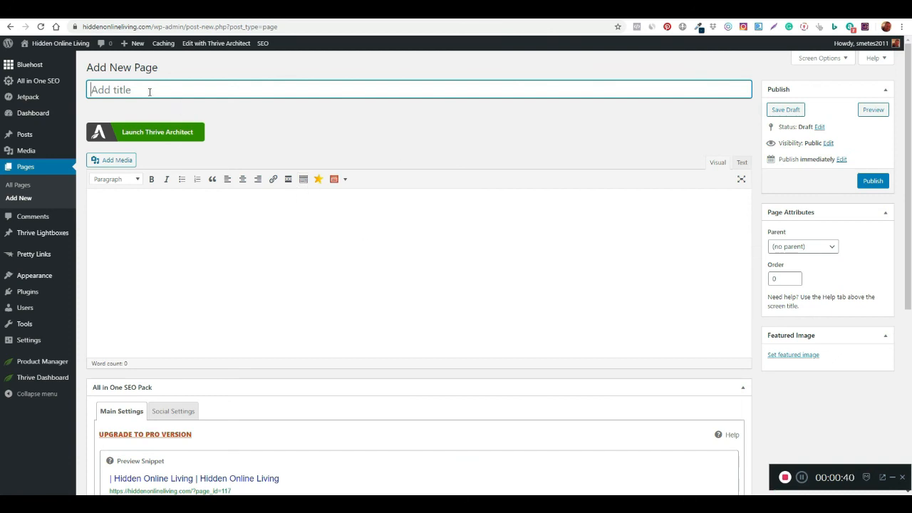
- Title the new page "Email Sequence Part 1" and open it in Thrive Architect
type("E")
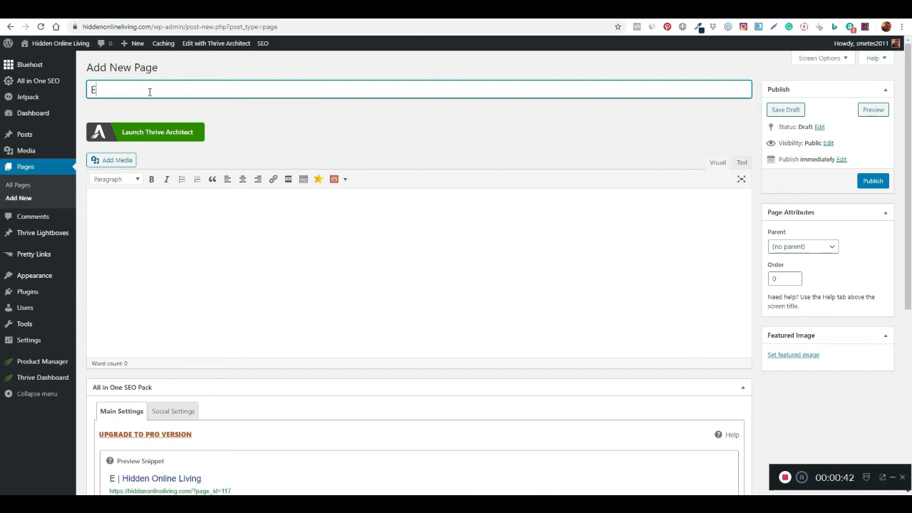
type("mail")
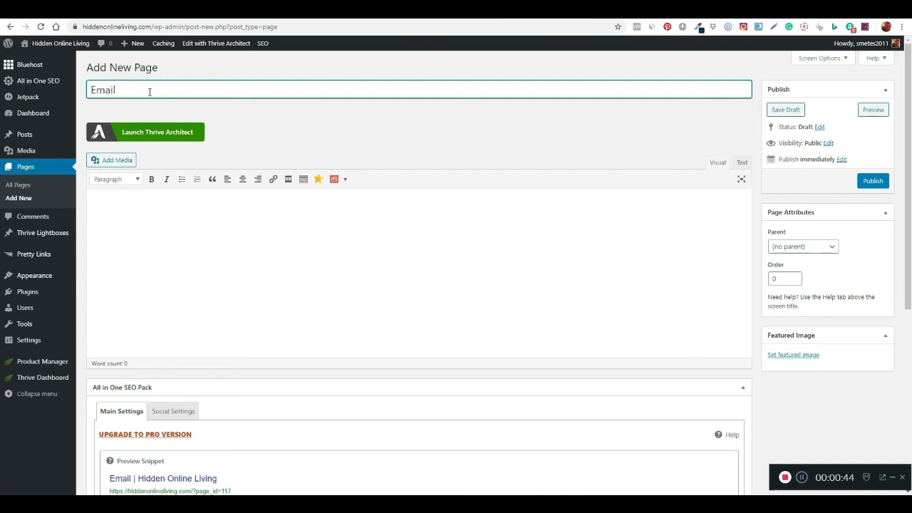
type(" Sequn")
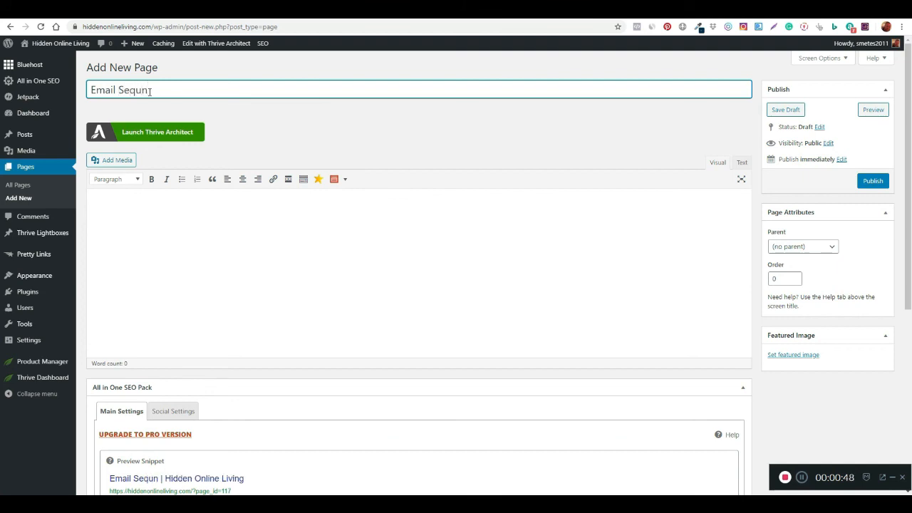
key("BackSpace")
key("BackSpace")
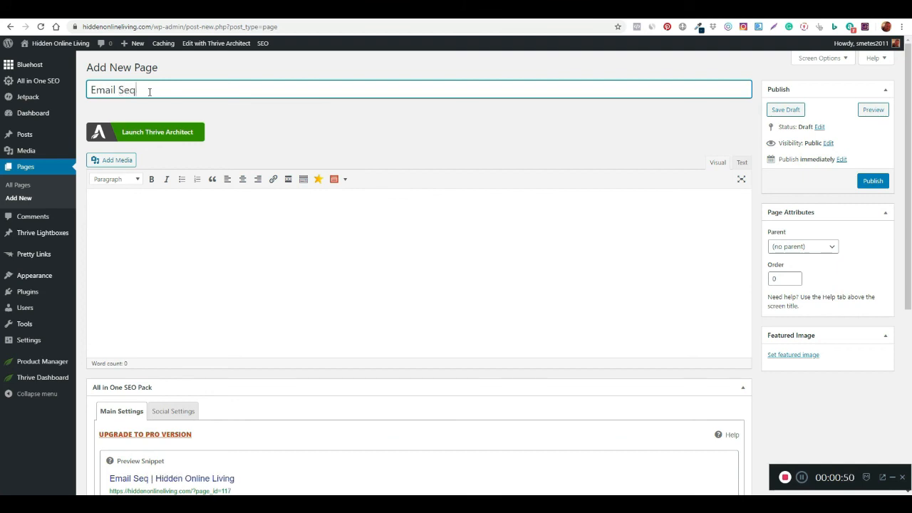
type("uence")
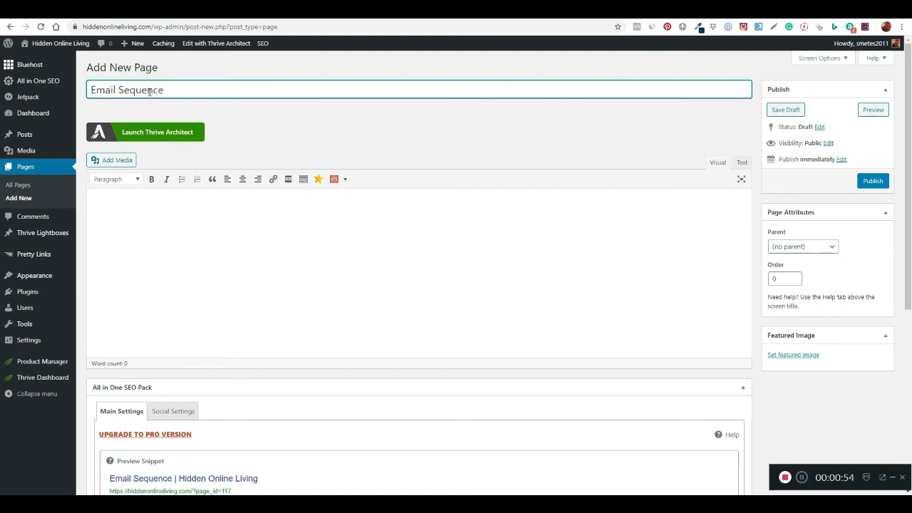
type(" Part1")
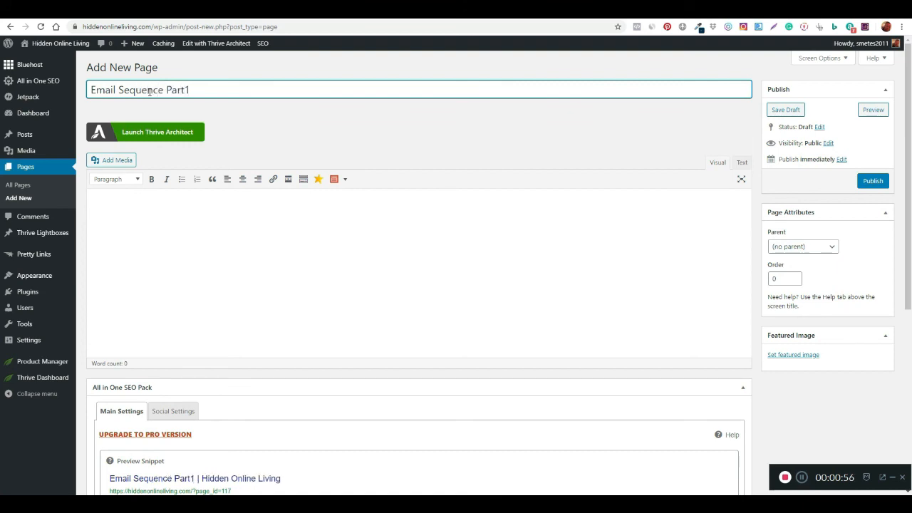
key("Left")
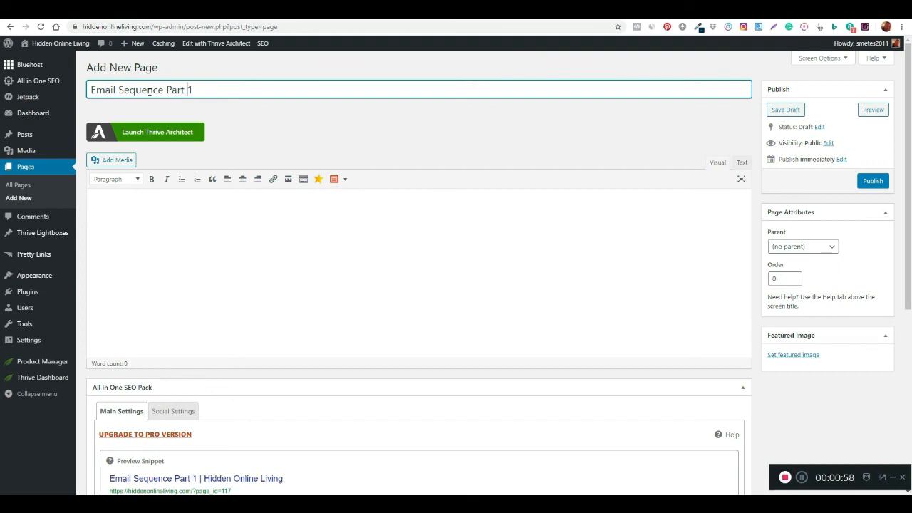
left_click(162, 139)
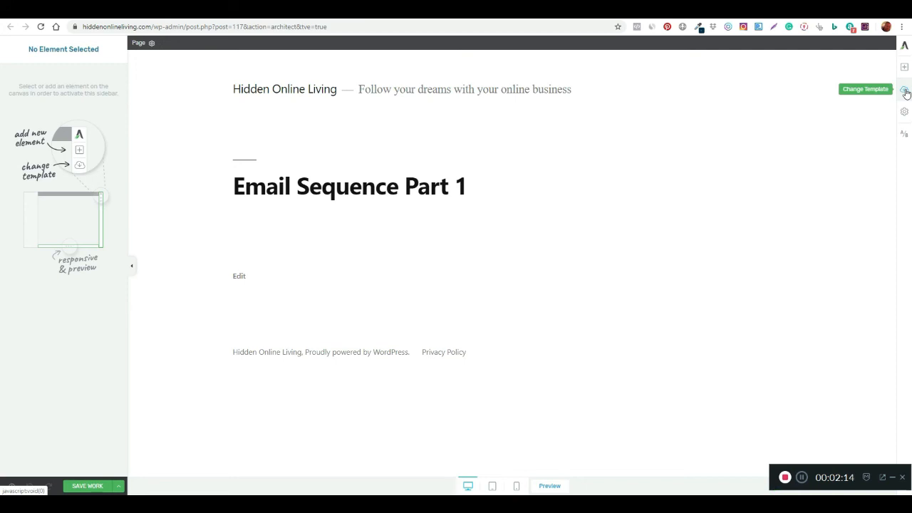
- Apply the "Copy 2.0 Hybrid Sales Page (Video Version)" template from the legacy Copy 2.0 set to the page
left_click(905, 90)
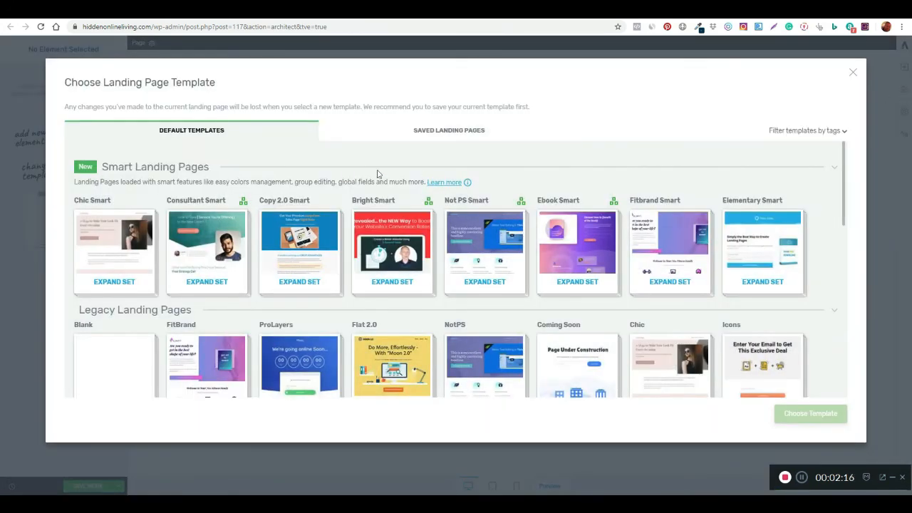
scroll(116, 338, "down", 2)
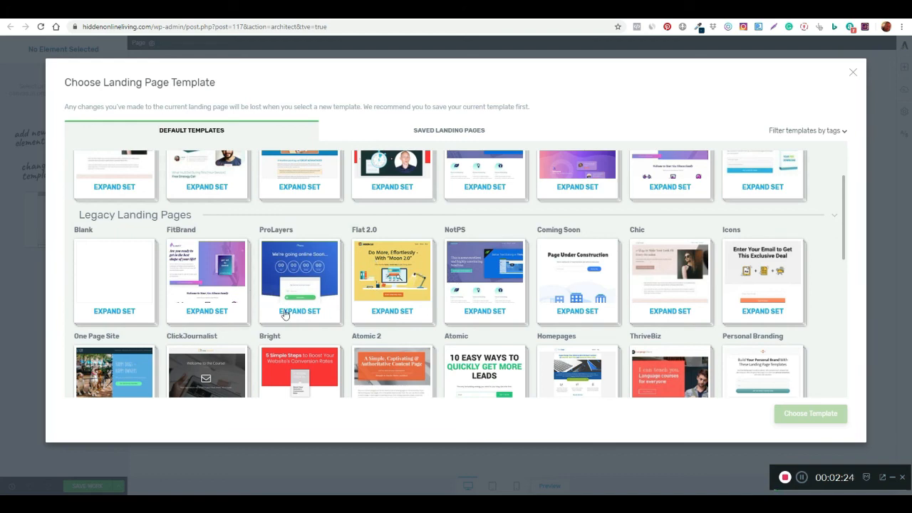
scroll(281, 316, "down", 2)
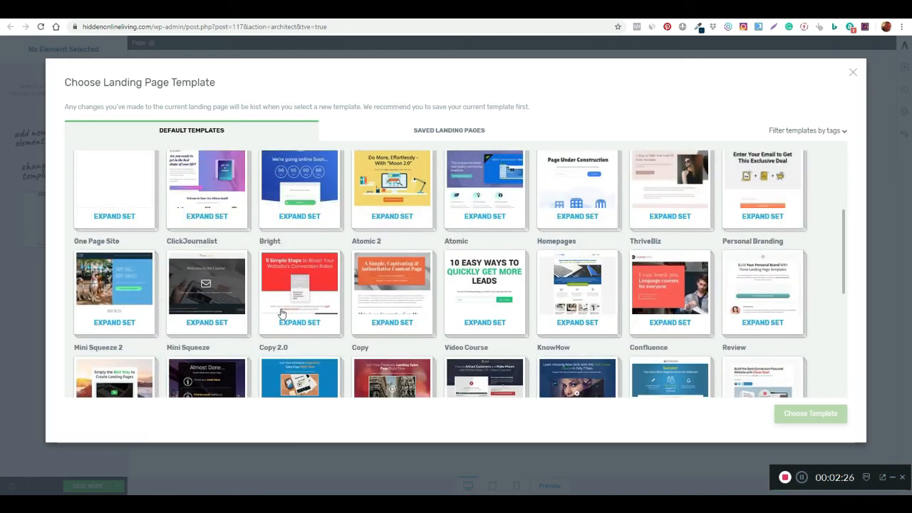
scroll(285, 310, "down", 4)
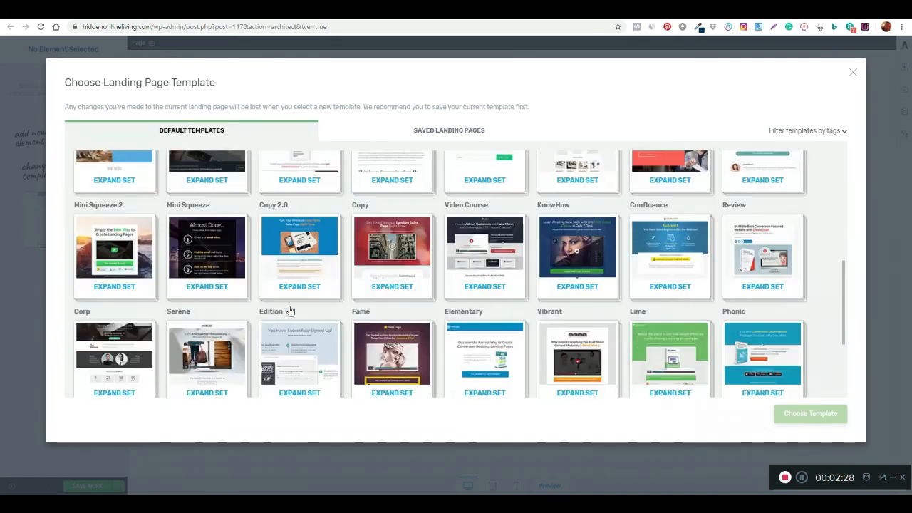
scroll(290, 308, "down", 2)
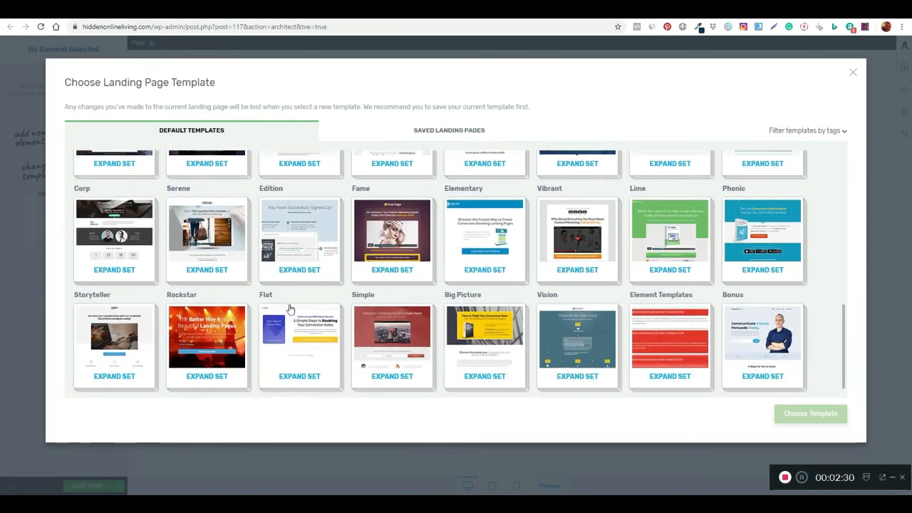
scroll(290, 308, "up", 3)
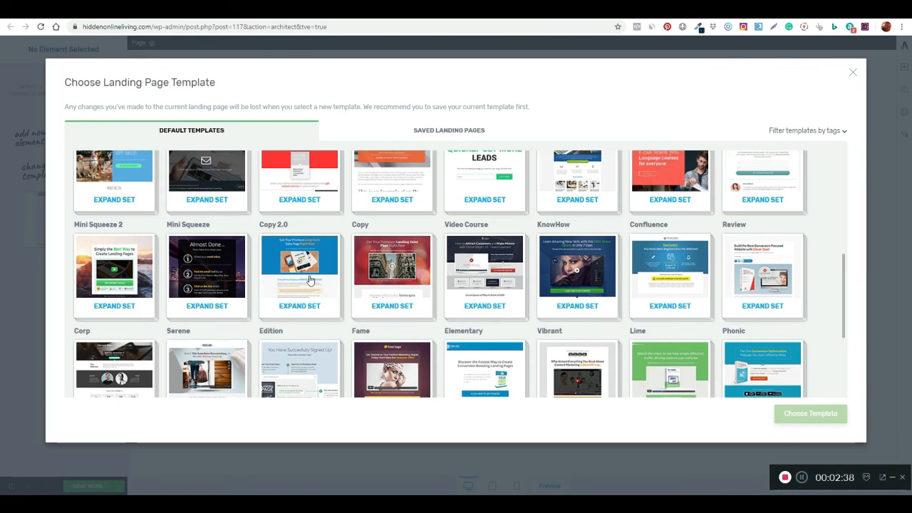
scroll(309, 282, "up", 1)
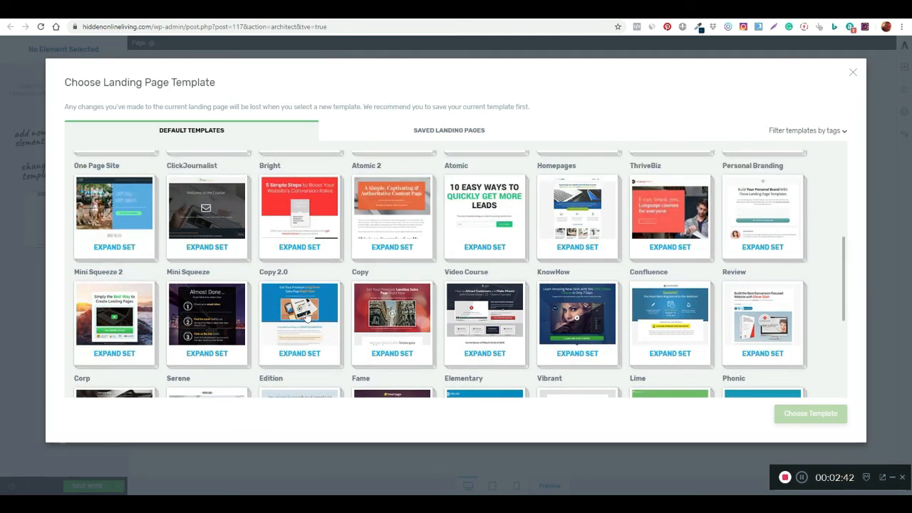
left_click(307, 352)
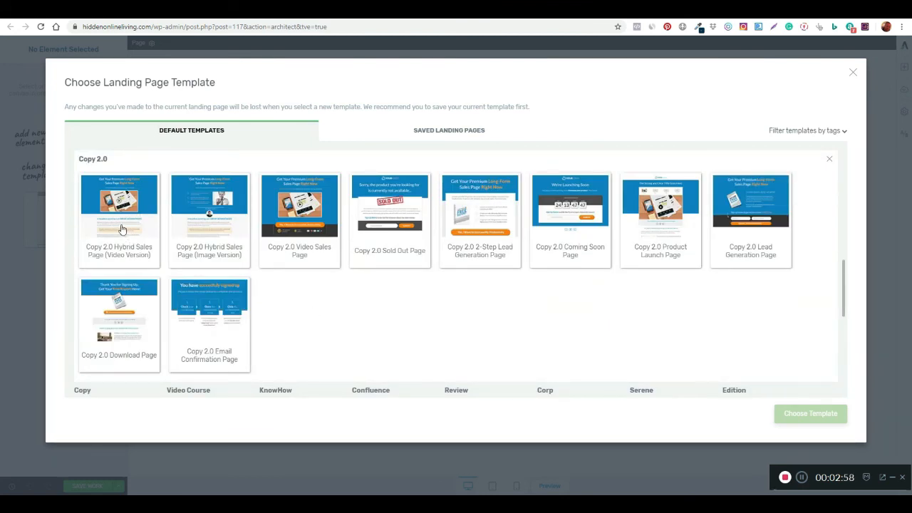
left_click(121, 227)
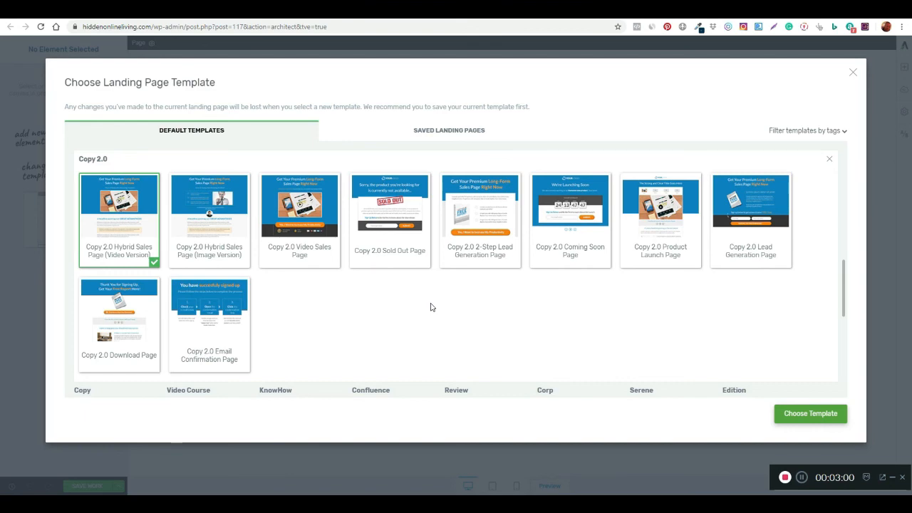
left_click(809, 414)
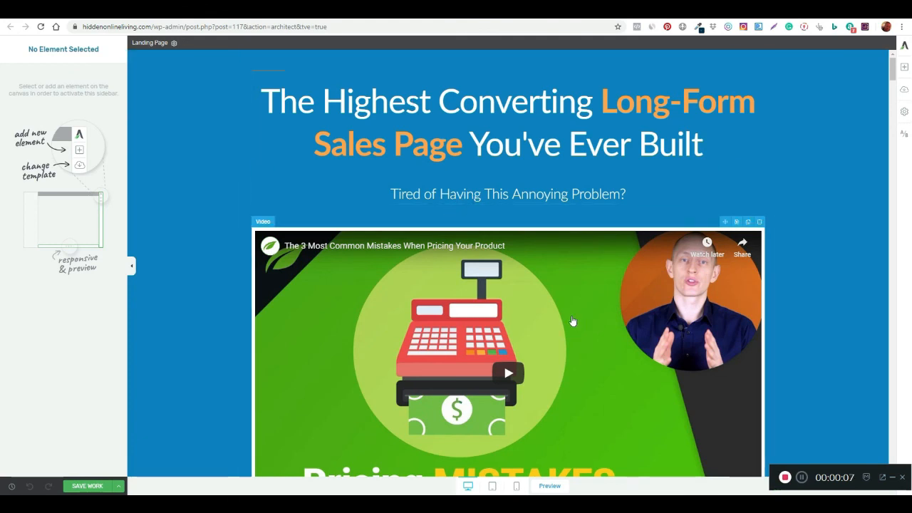
- Select the video in the template's header section and examine its settings and the area around it
scroll(573, 321, "down", 1)
scroll(572, 321, "down", 1)
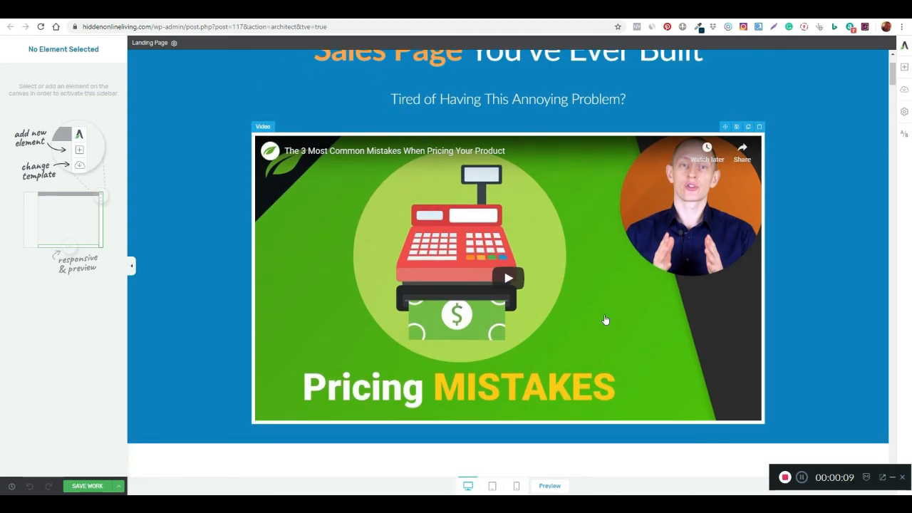
left_click(605, 320)
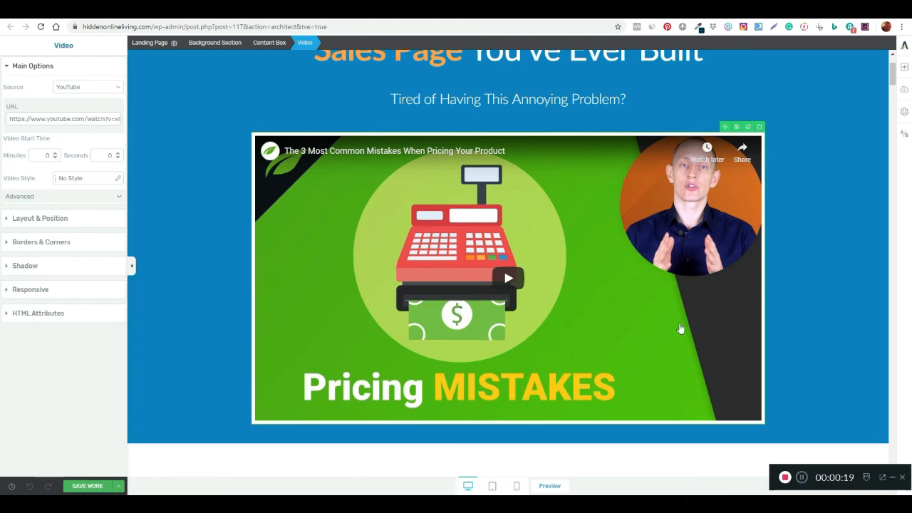
scroll(607, 332, "down", 2)
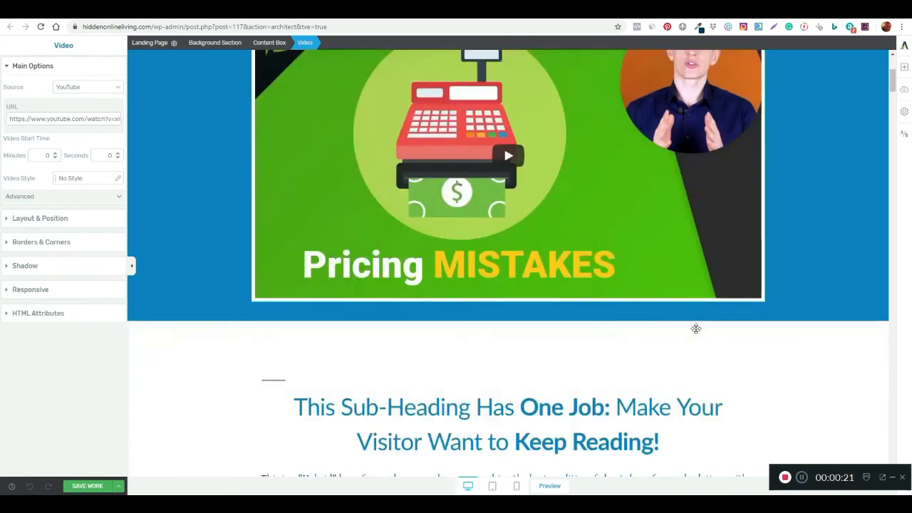
scroll(617, 249, "up", 1)
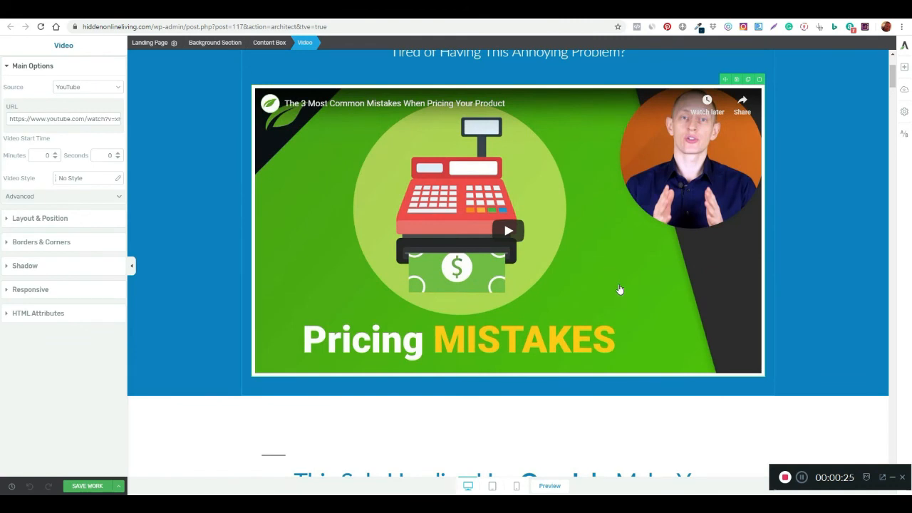
scroll(619, 291, "down", 1)
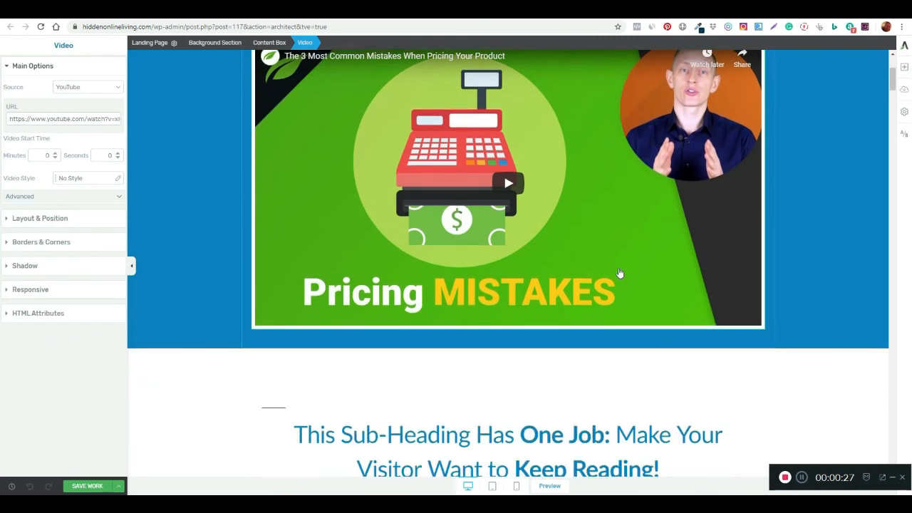
scroll(625, 256, "up", 2)
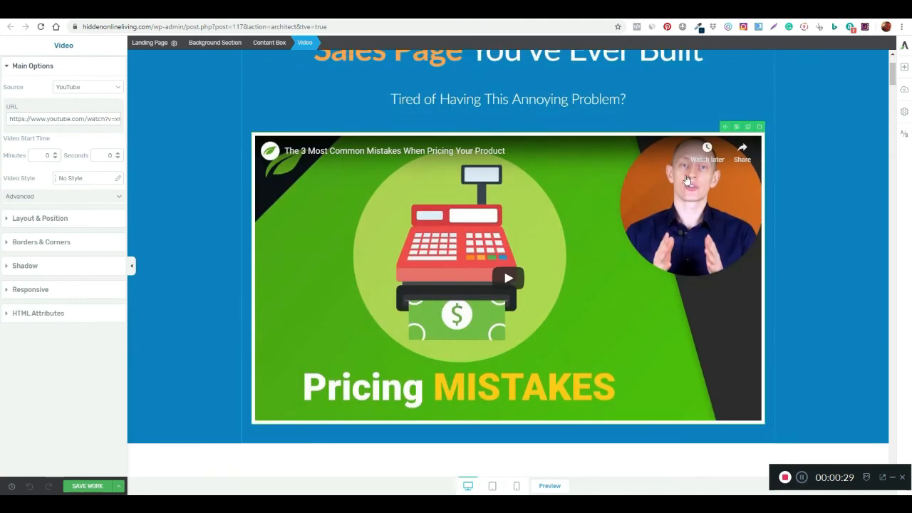
scroll(643, 250, "down", 5)
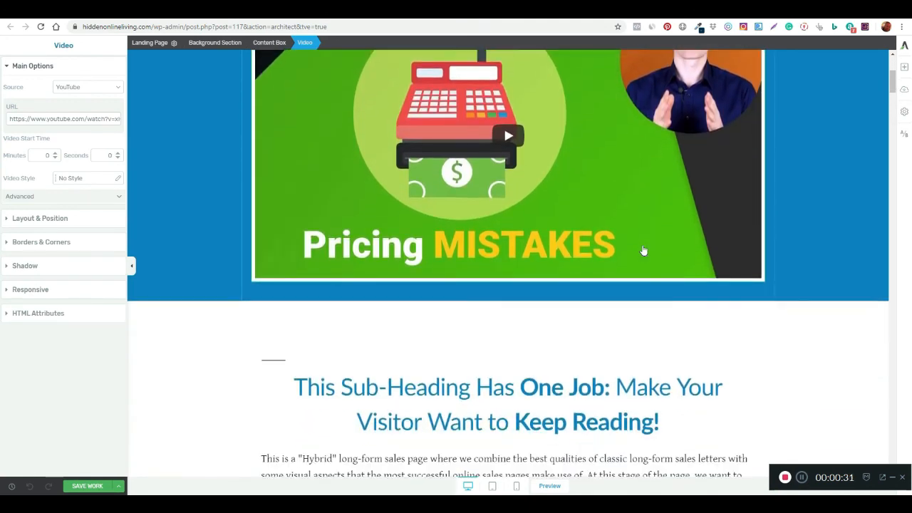
scroll(644, 249, "down", 2)
scroll(642, 246, "up", 9)
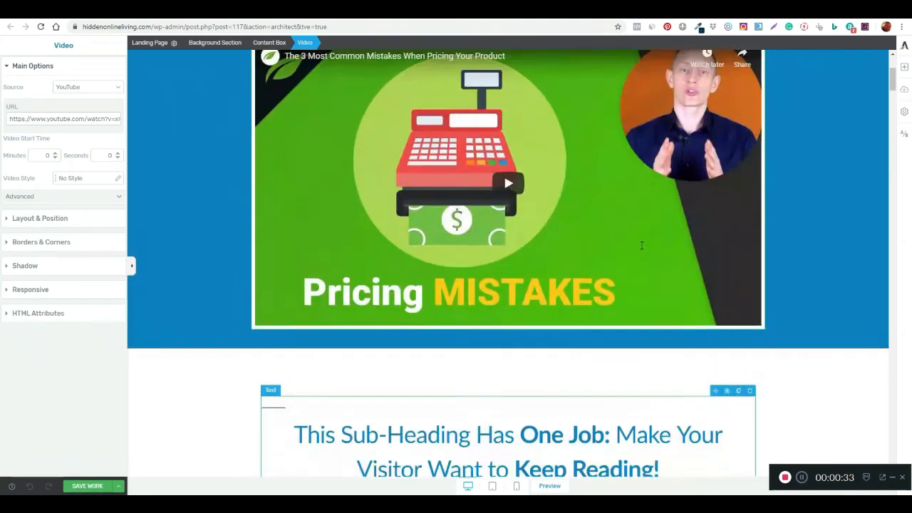
- Review the rest of the sales page template, from the first sub-heading to the footer
scroll(641, 246, "down", 8)
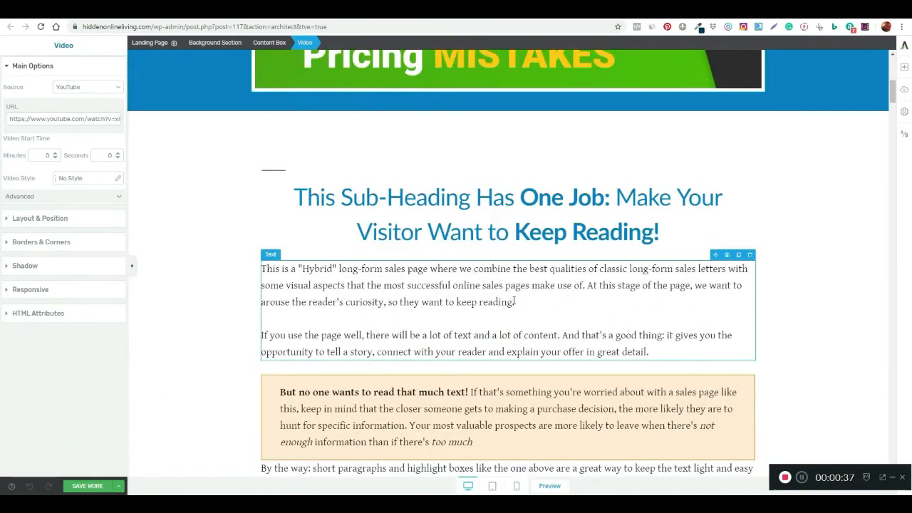
scroll(506, 271, "down", 8)
scroll(506, 300, "down", 12)
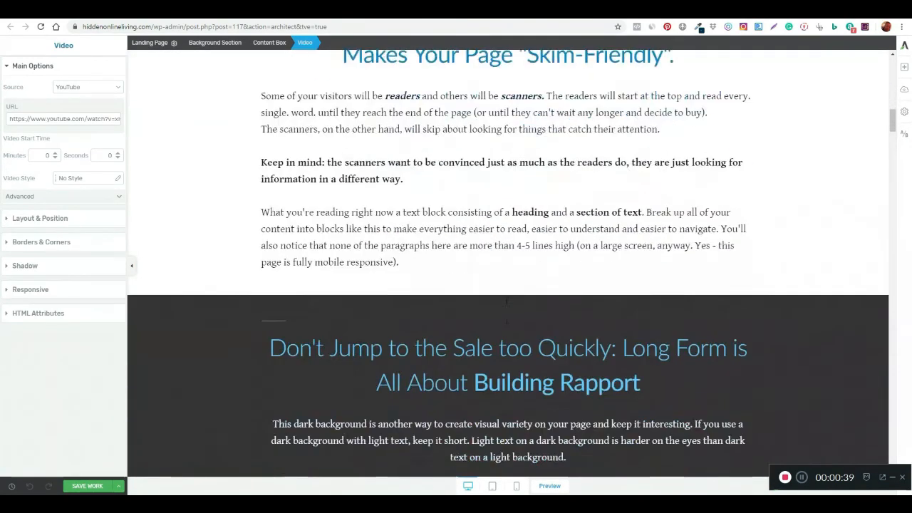
scroll(506, 300, "down", 4)
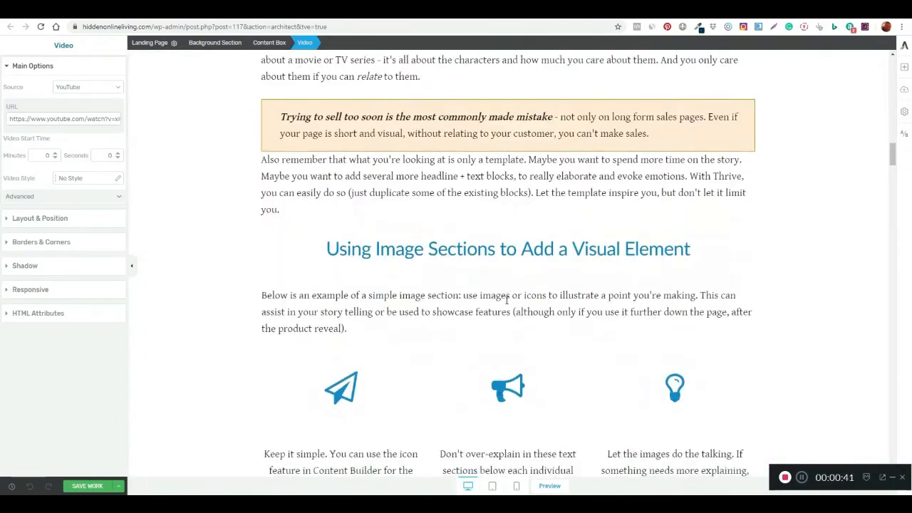
scroll(506, 300, "down", 18)
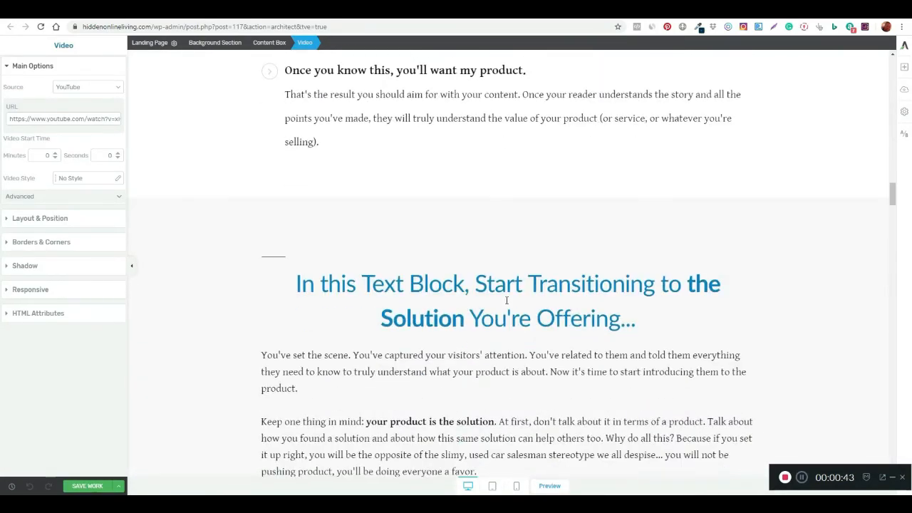
scroll(507, 300, "down", 19)
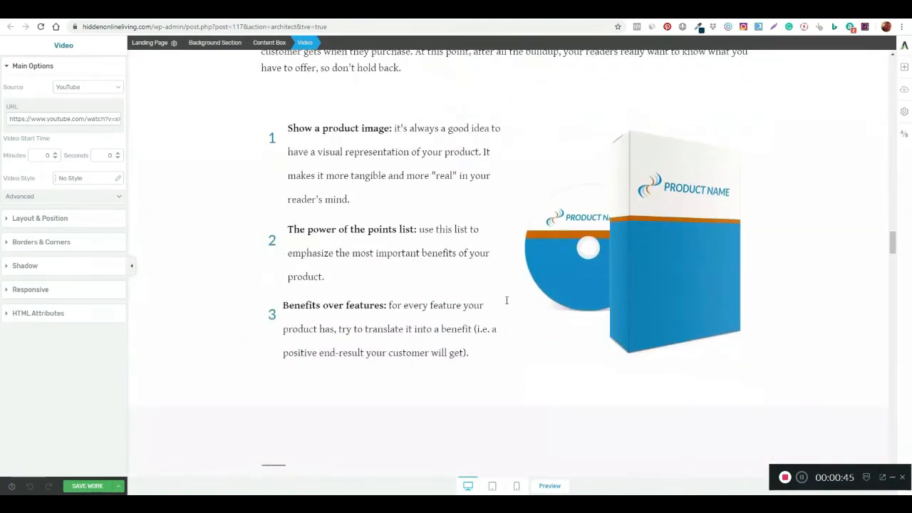
scroll(507, 300, "down", 20)
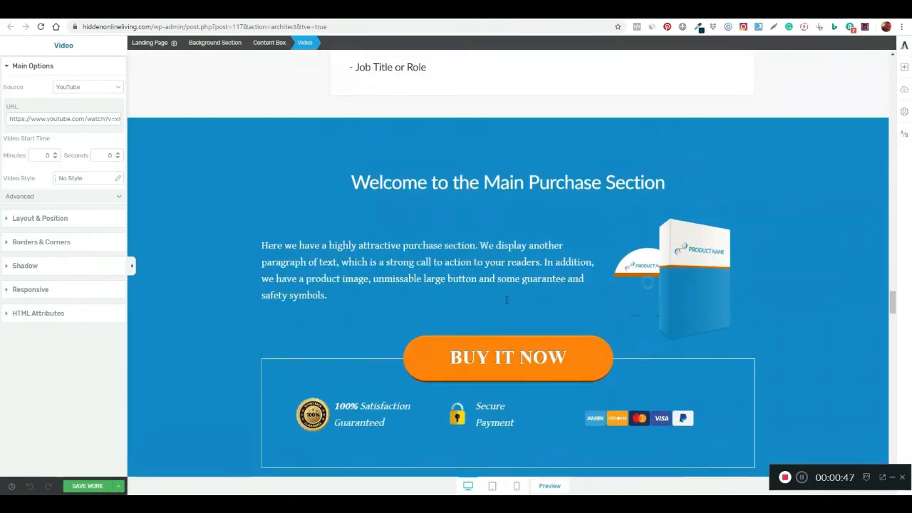
scroll(506, 300, "down", 20)
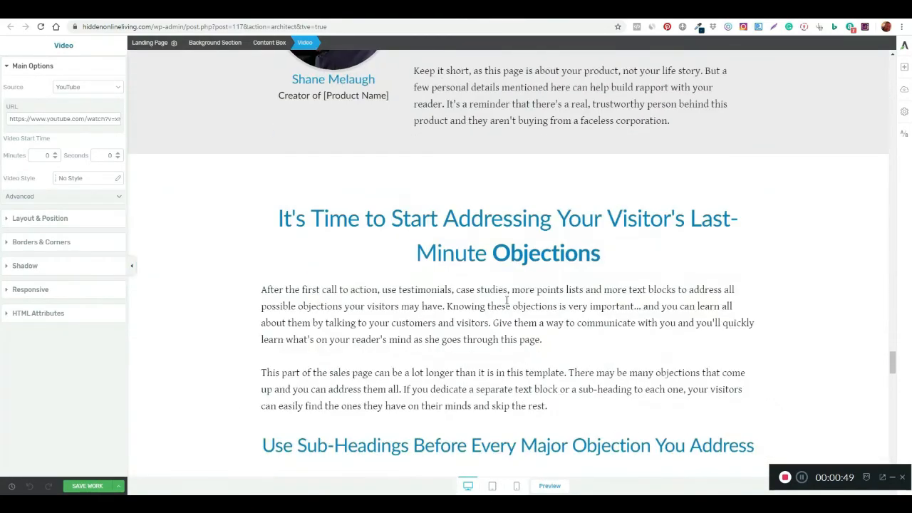
scroll(507, 299, "down", 16)
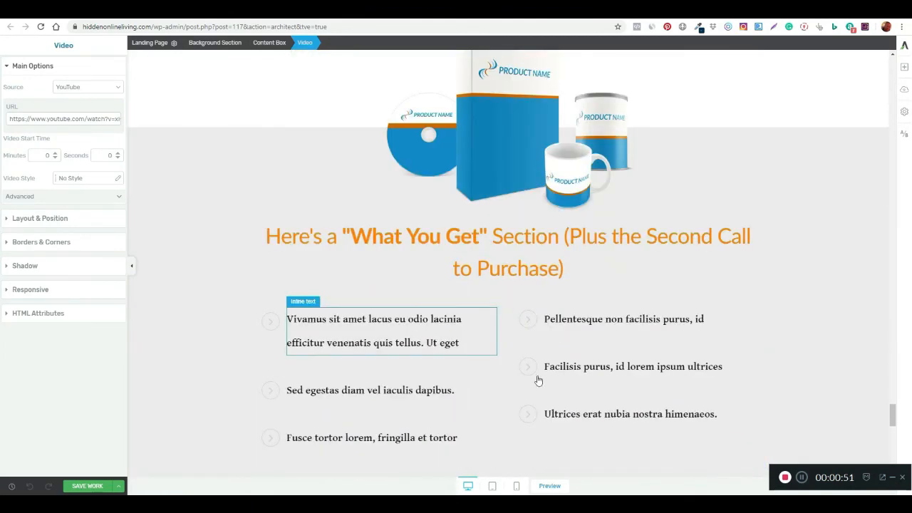
scroll(525, 366, "down", 10)
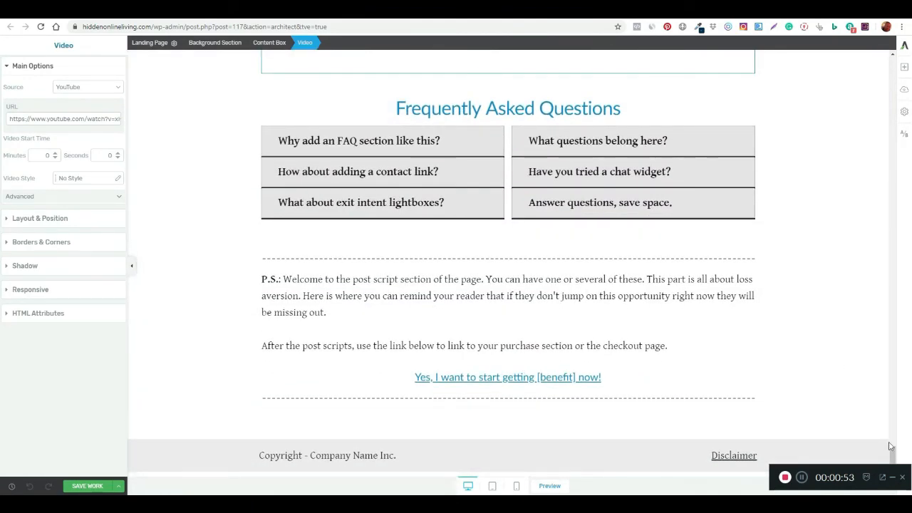
- Delete the "Use Sub-Headings Like this One Frequently" heading and the readers-and-scanners text block beneath it
left_click_drag(893, 456, 893, 70)
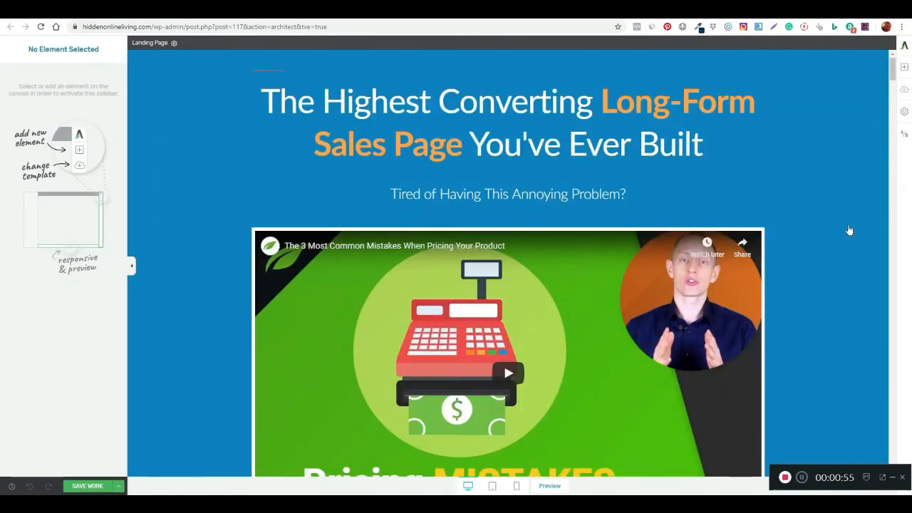
scroll(852, 287, "down", 5)
scroll(853, 287, "down", 7)
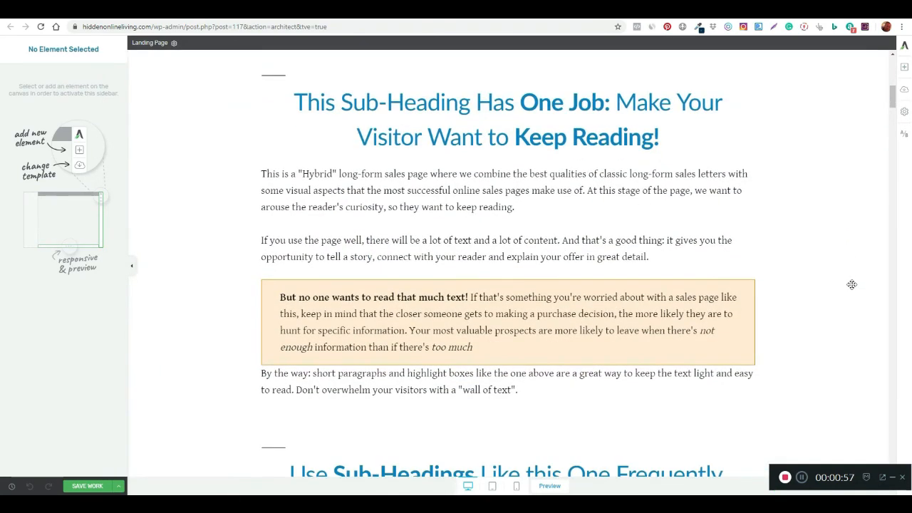
scroll(852, 285, "down", 1)
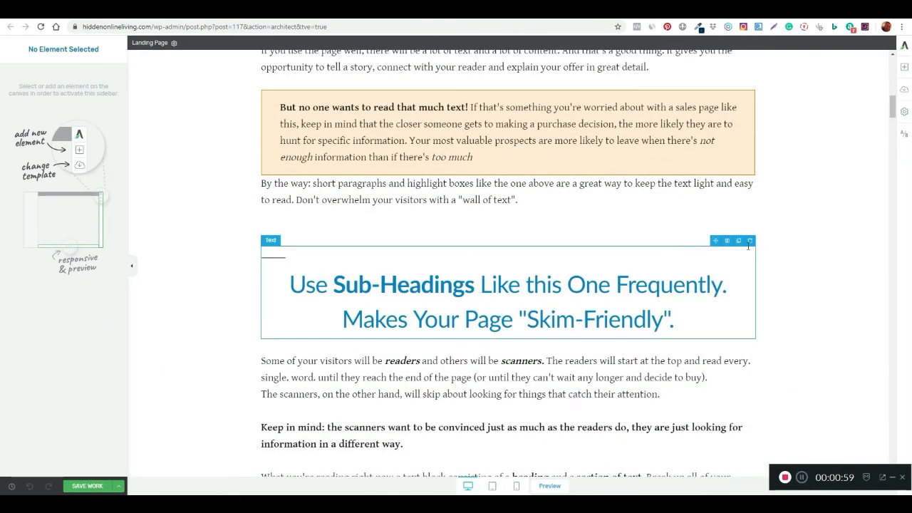
left_click(749, 241)
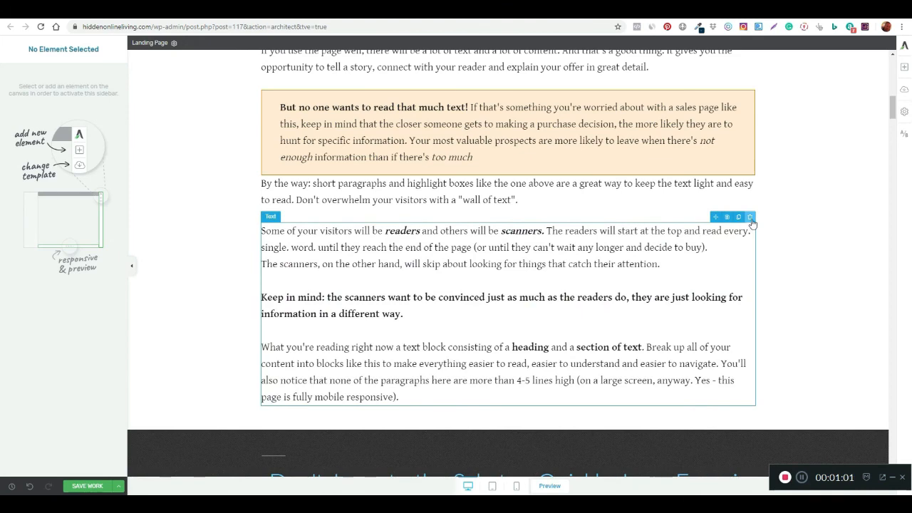
left_click(750, 220)
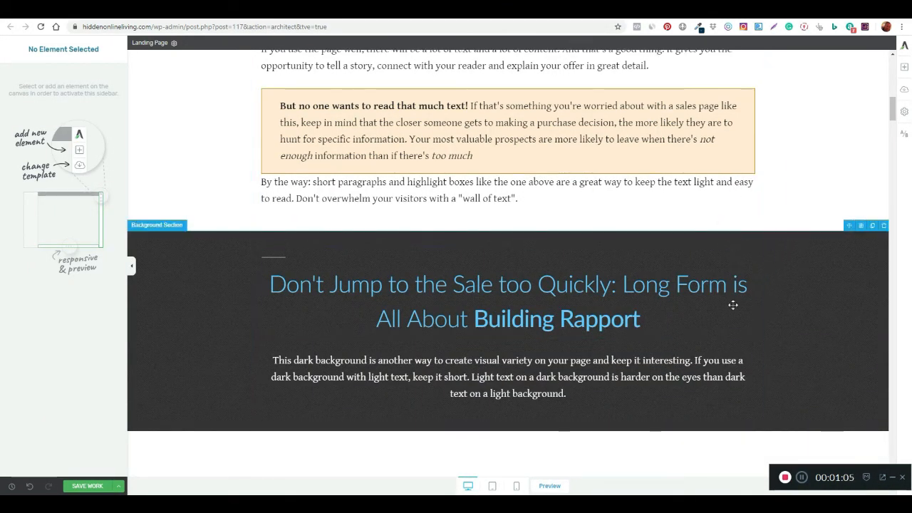
- Delete the "Simple Storytelling Rule" content box and the "Start Transitioning to the Solution" heading with its text block
scroll(568, 292, "down", 2)
scroll(568, 293, "down", 1)
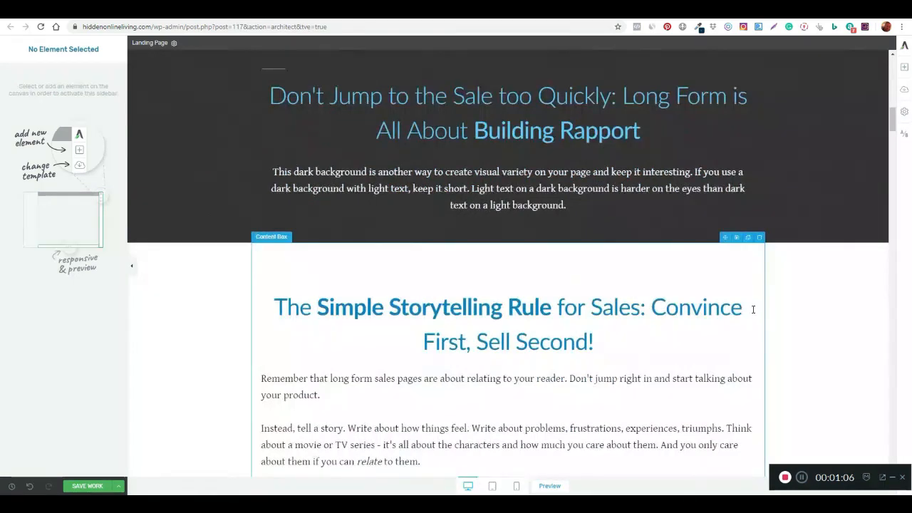
left_click(760, 238)
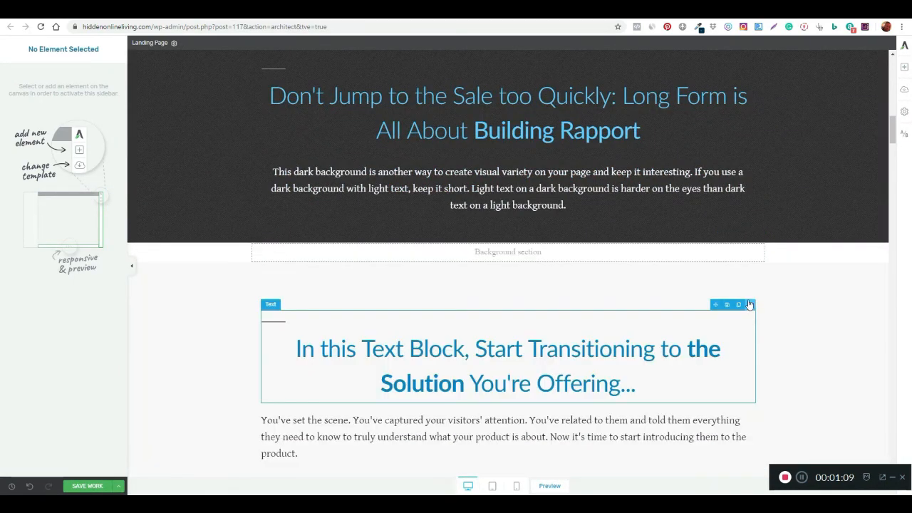
left_click(752, 305)
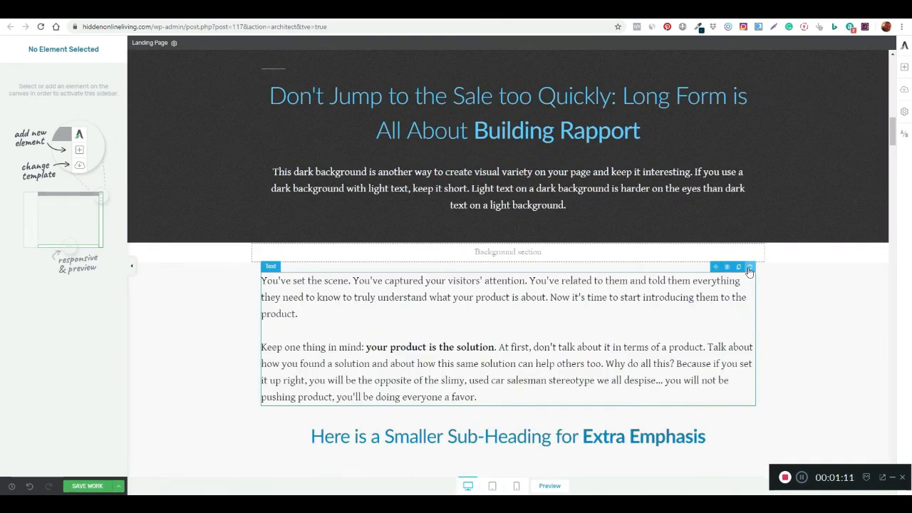
left_click(750, 267)
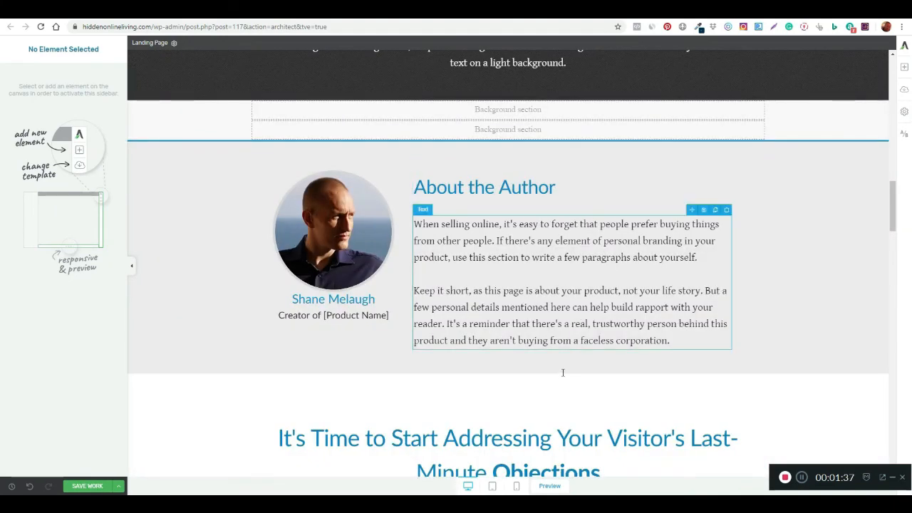
- Delete the sections below "About the Author", from the last-minute objections block through the Buy It Now and satisfaction guarantee sections
scroll(772, 207, "down", 4)
scroll(762, 201, "down", 1)
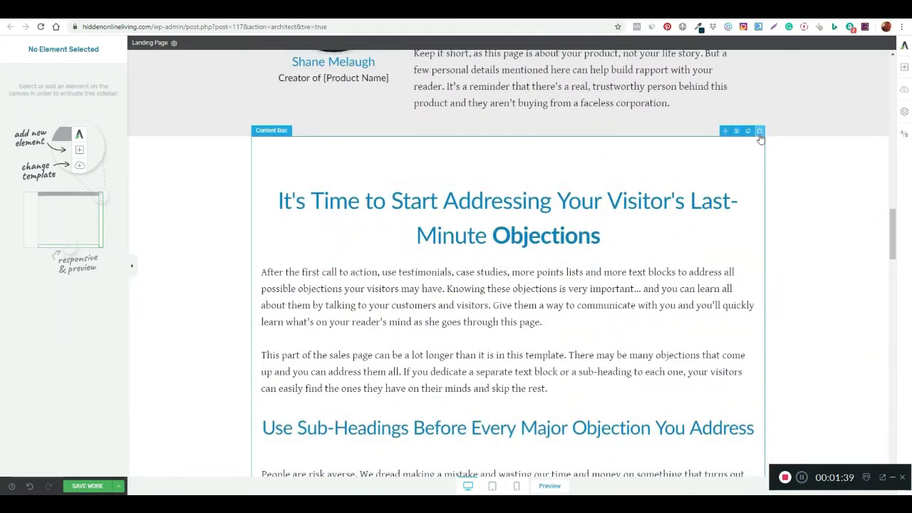
left_click(758, 132)
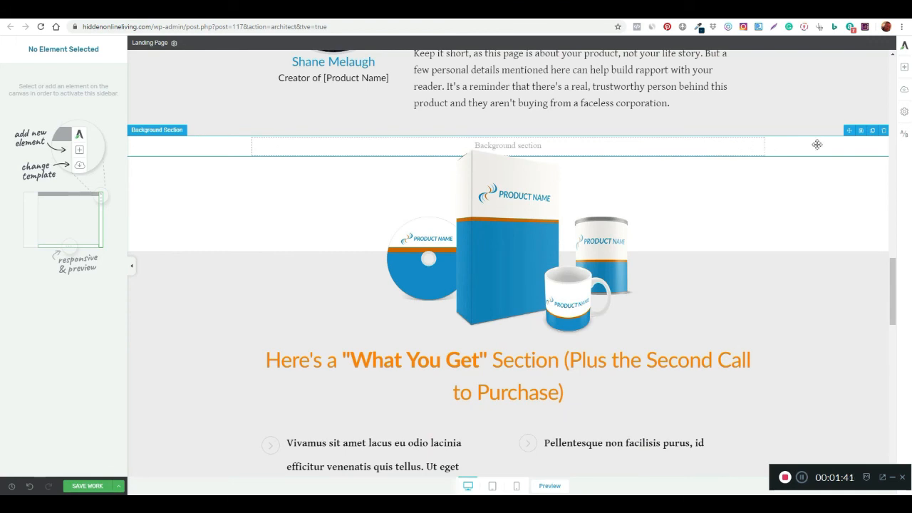
left_click(882, 132)
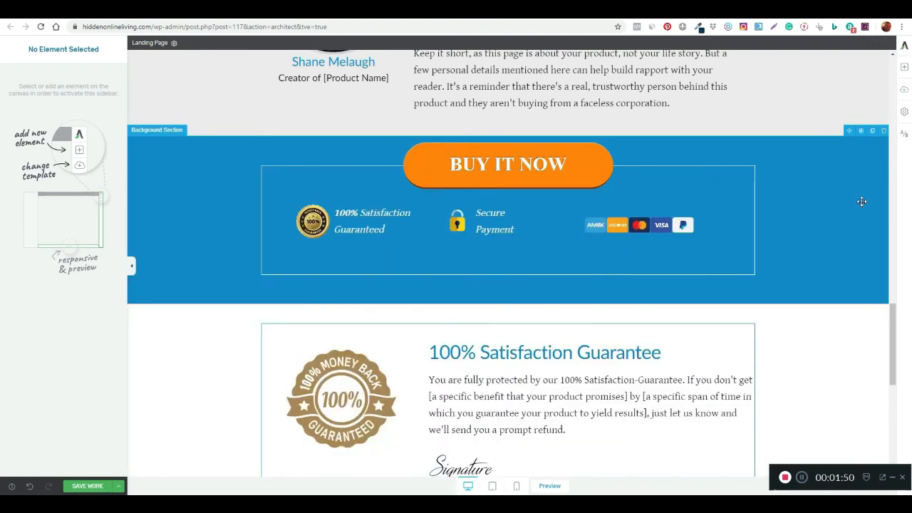
left_click(884, 131)
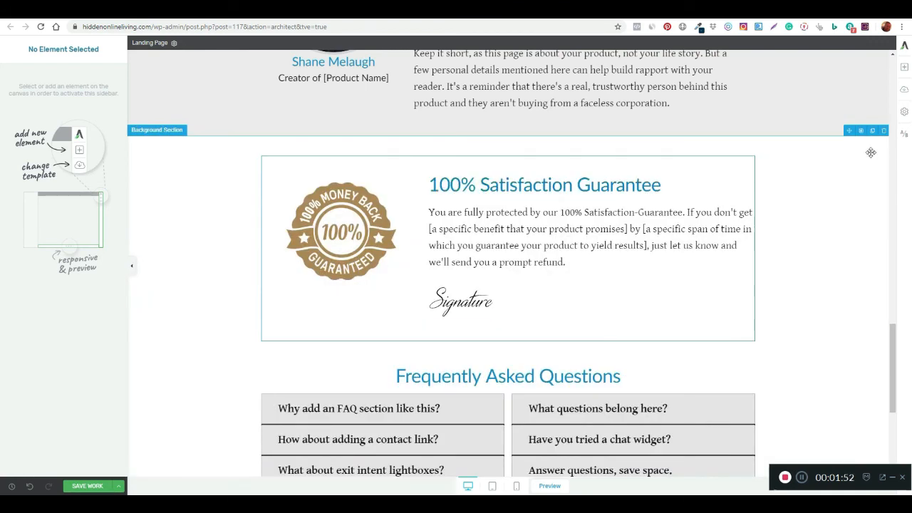
left_click(883, 131)
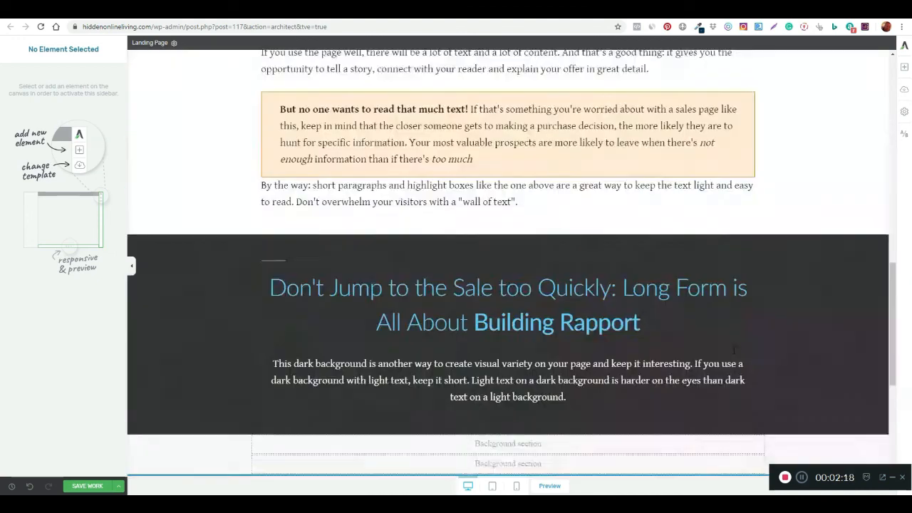
- Review the trimmed page from the headline and video to the "About the Author" section
scroll(734, 349, "down", 4)
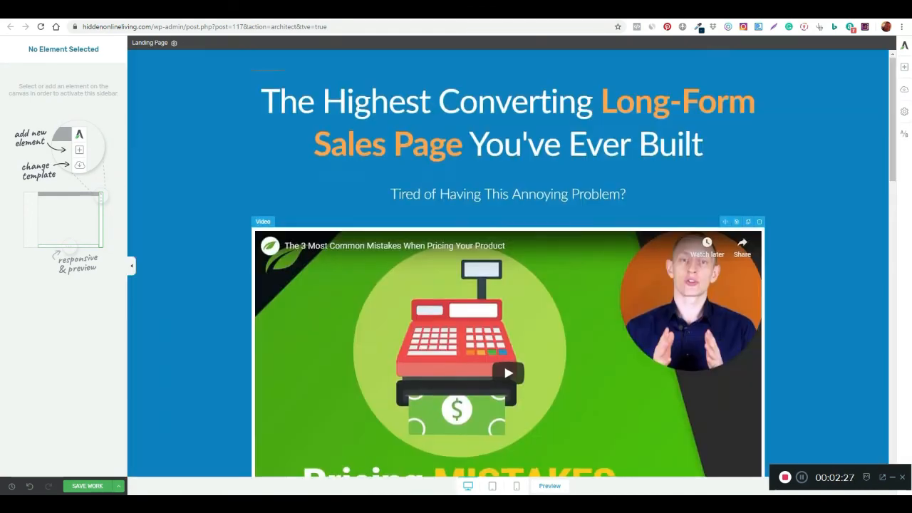
scroll(718, 336, "down", 5)
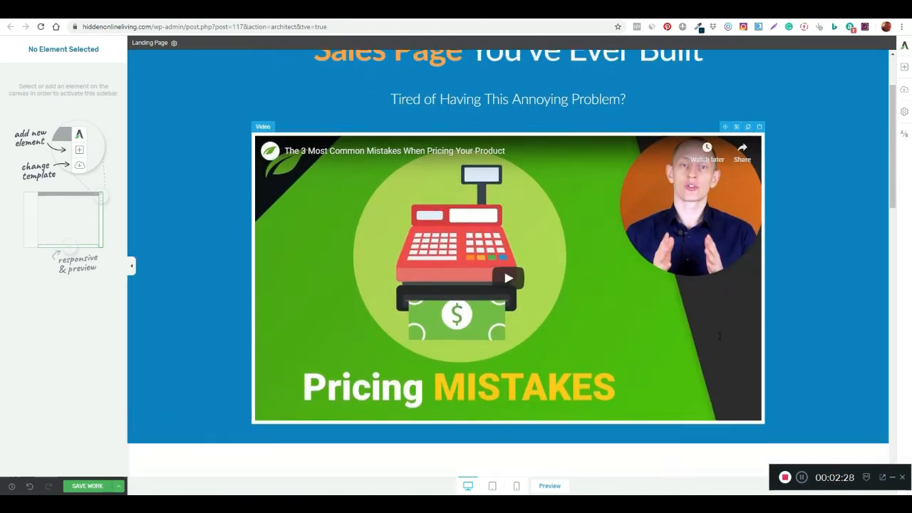
scroll(720, 336, "up", 5)
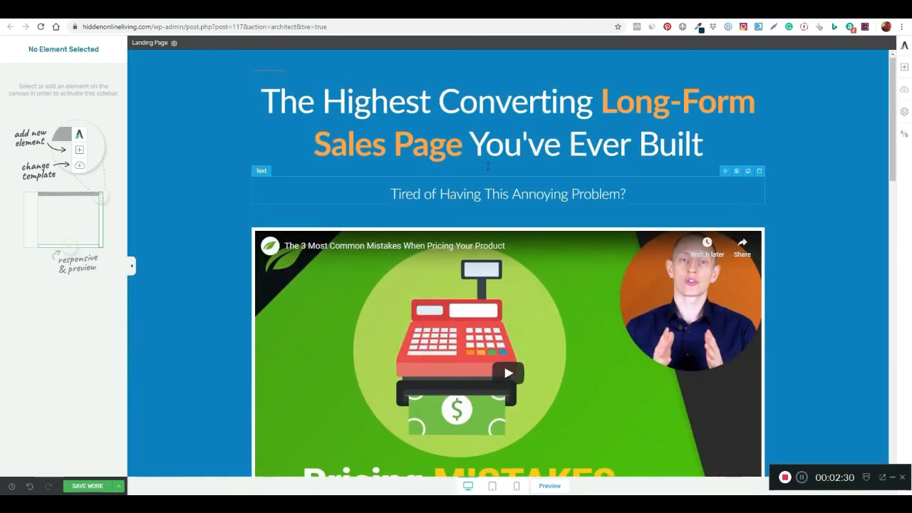
scroll(487, 286, "down", 3)
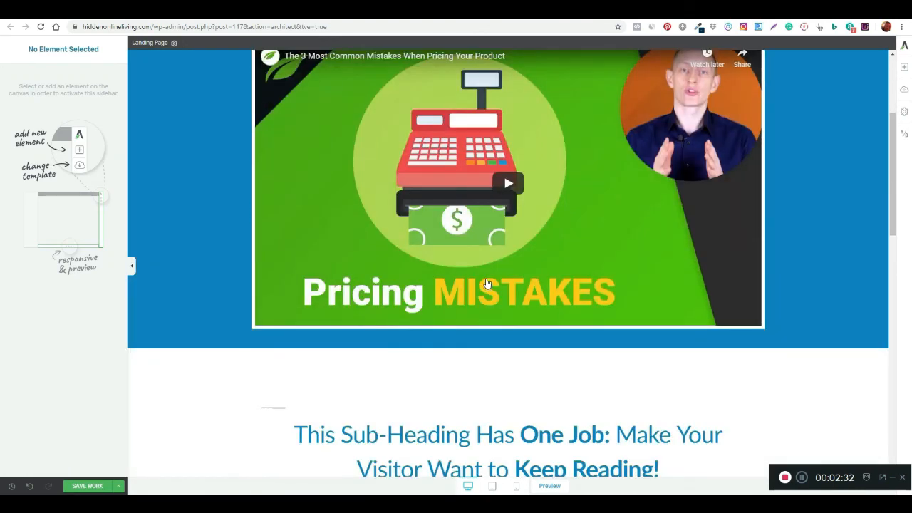
scroll(486, 283, "up", 2)
scroll(486, 277, "down", 5)
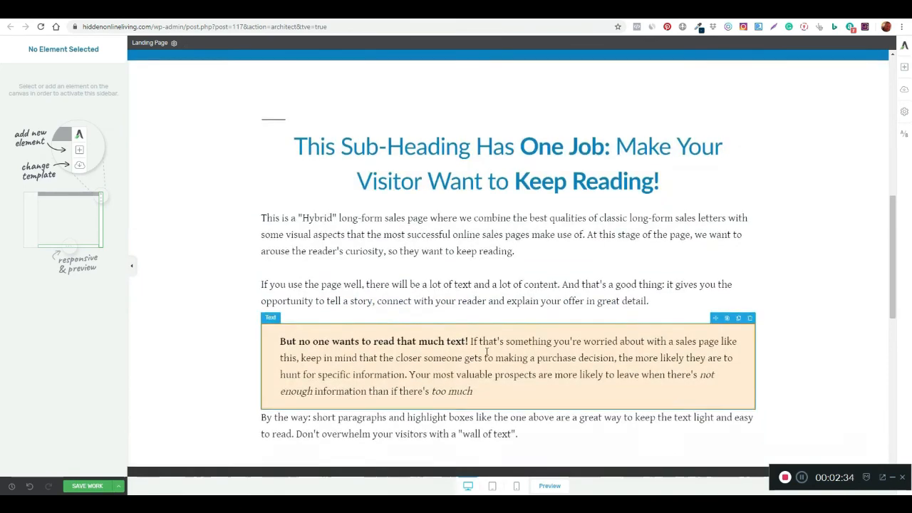
scroll(486, 352, "down", 2)
scroll(492, 342, "down", 5)
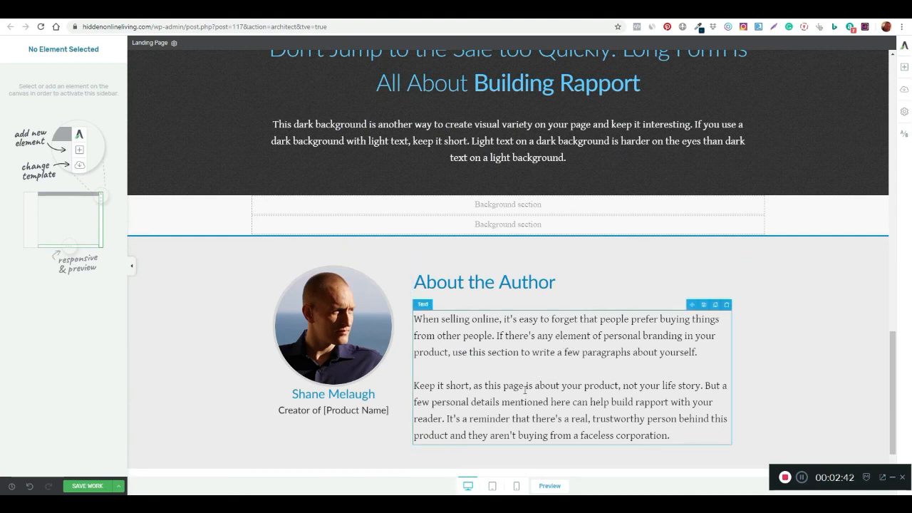
scroll(543, 391, "down", 1)
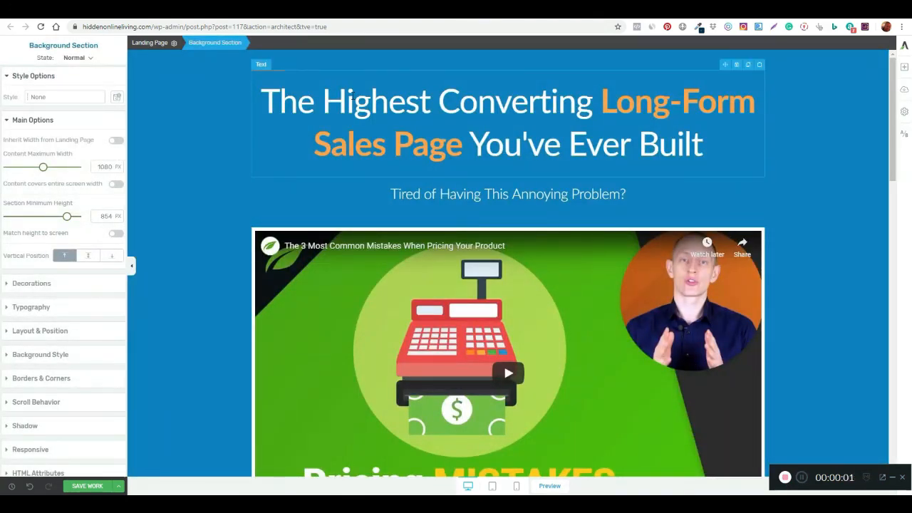
- Replace the main headline above the video with "Why you are not making money Online"
left_click(353, 97)
left_click_drag(263, 99, 697, 166)
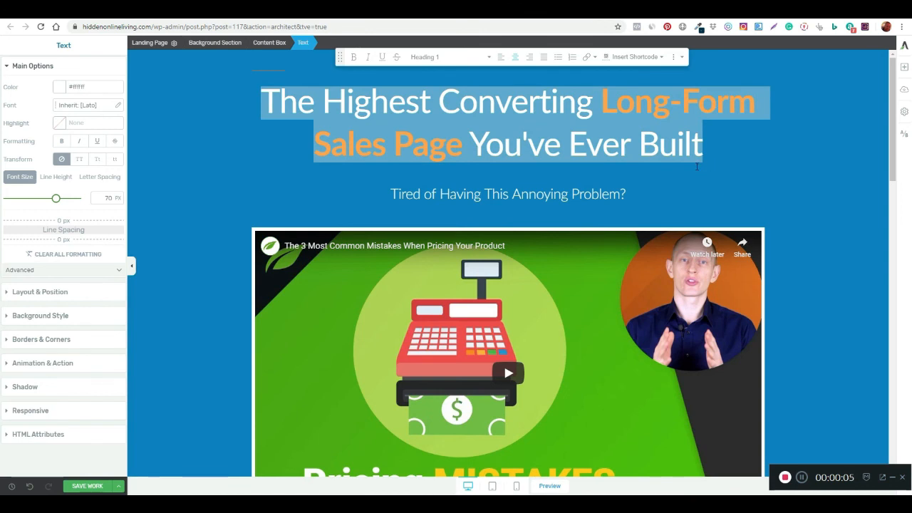
type("Why you are not making money Online")
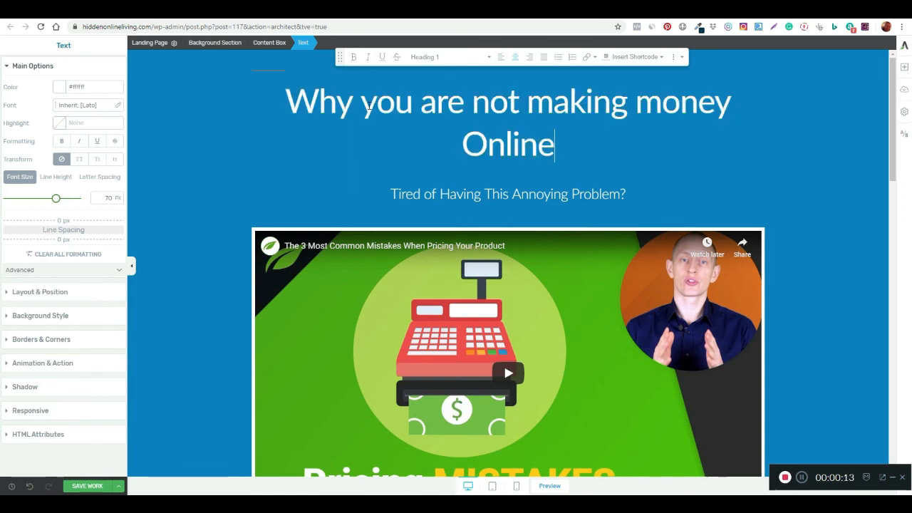
- Color "you" and "not making money" in the headline orange (#ffb200) and move "money" to the second line
left_click_drag(361, 105, 406, 124)
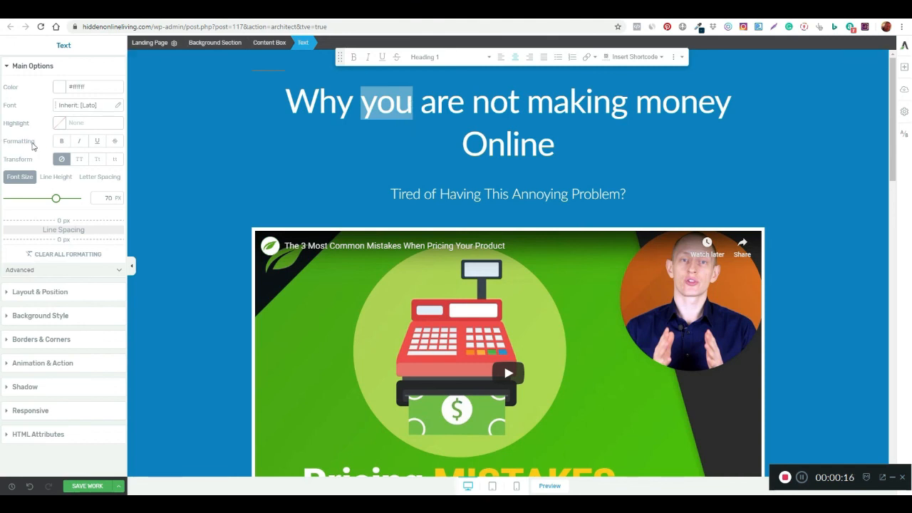
left_click(57, 87)
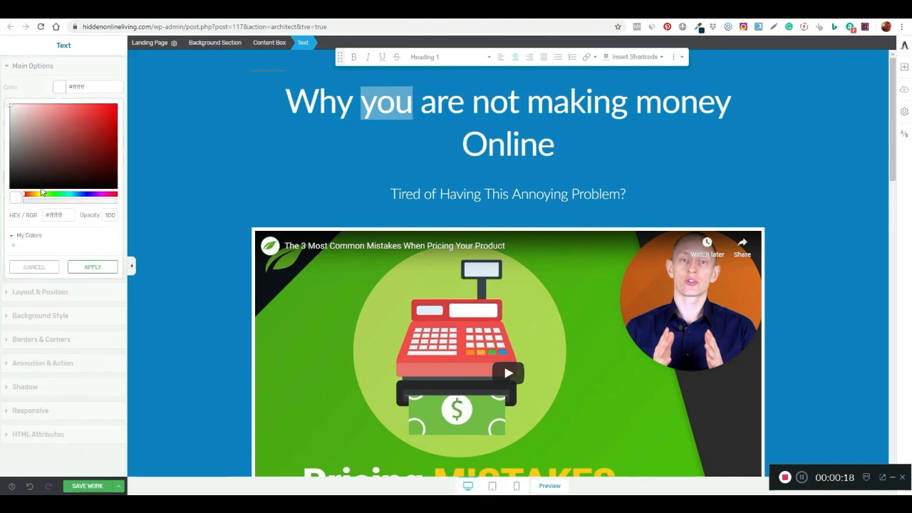
left_click(33, 198)
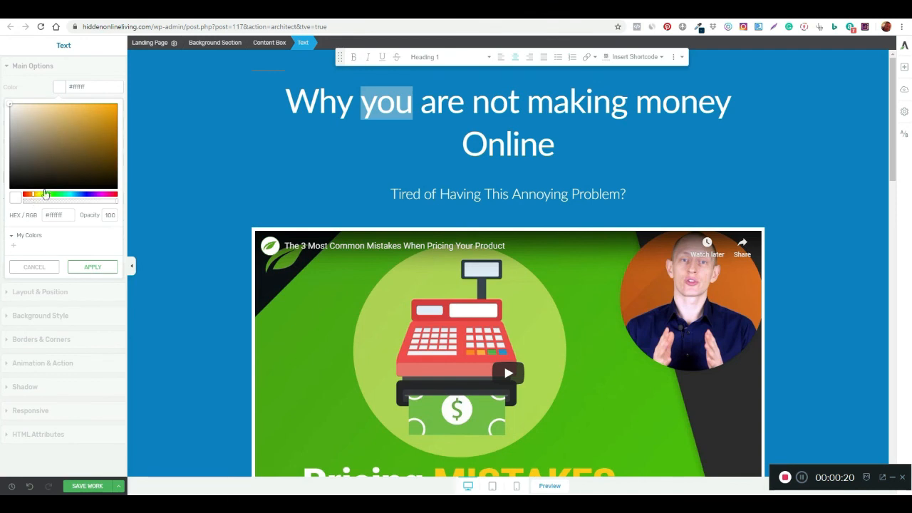
left_click_drag(97, 117, 104, 108)
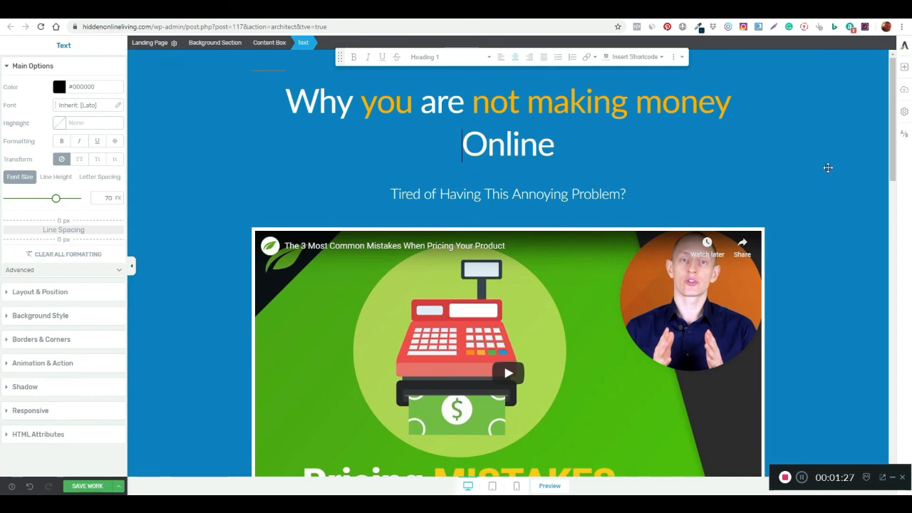
left_click(634, 106)
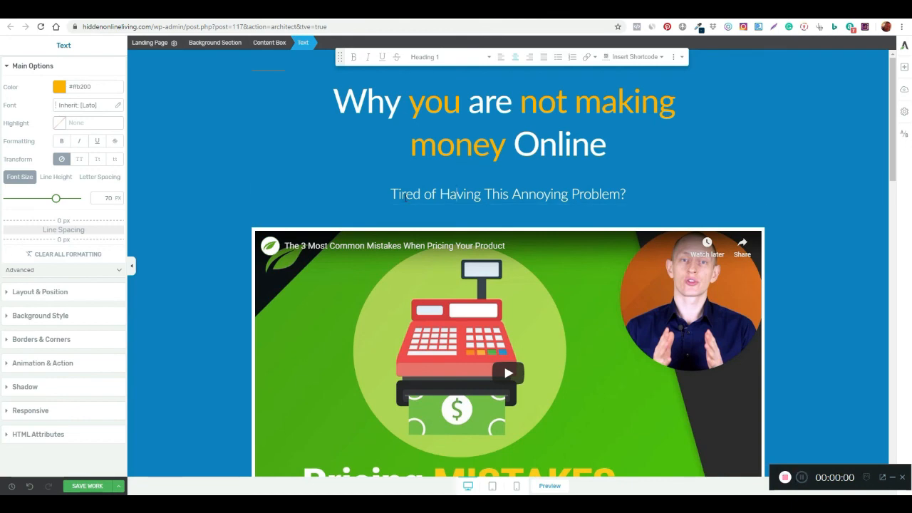
- Select the whole "Tired of Having This Annoying Problem?" line under the headline
left_click(390, 193)
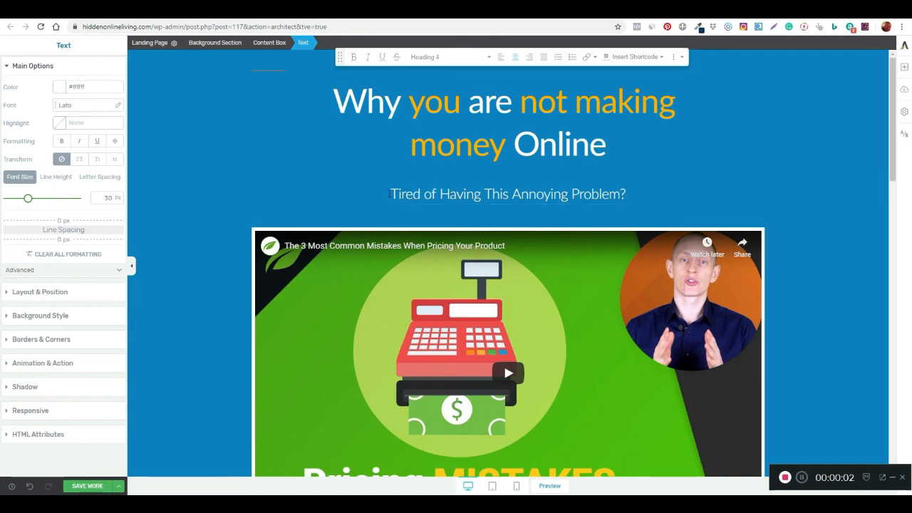
left_click_drag(390, 193, 692, 204)
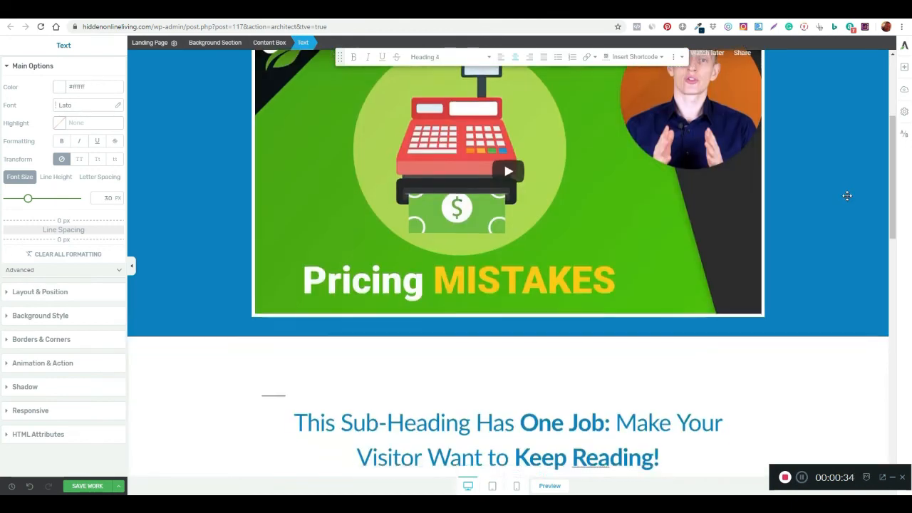
- Replace the "This Sub-Heading Has One Job" heading below the video with "I Want to Hear from You!"
scroll(846, 195, "down", 5)
scroll(846, 195, "down", 1)
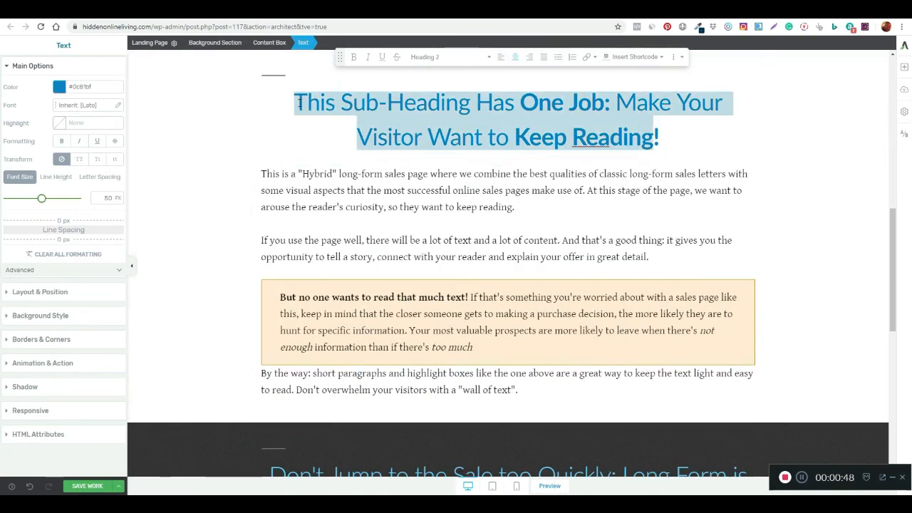
type("I Wan")
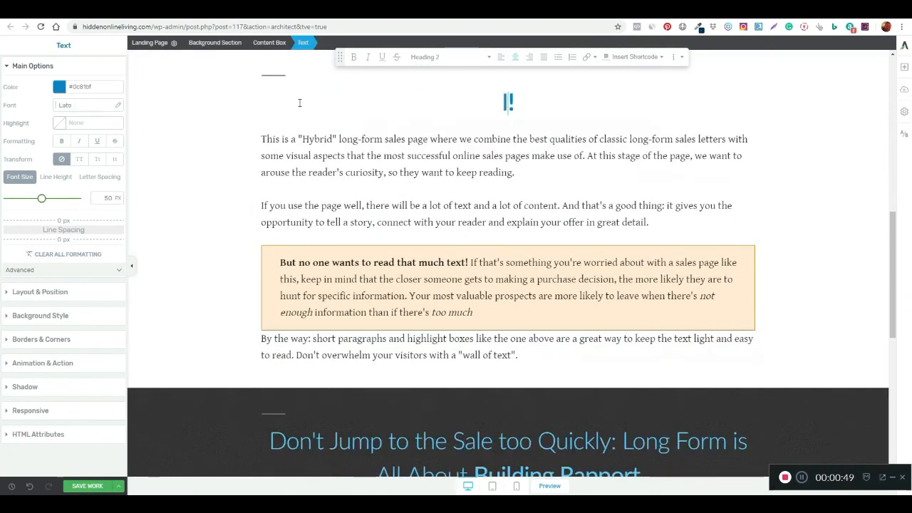
type("t to He")
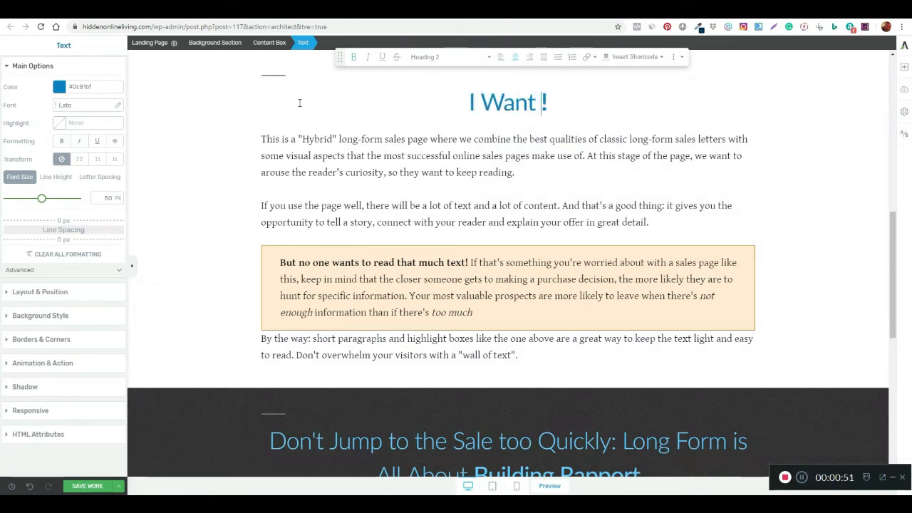
type("ar fro")
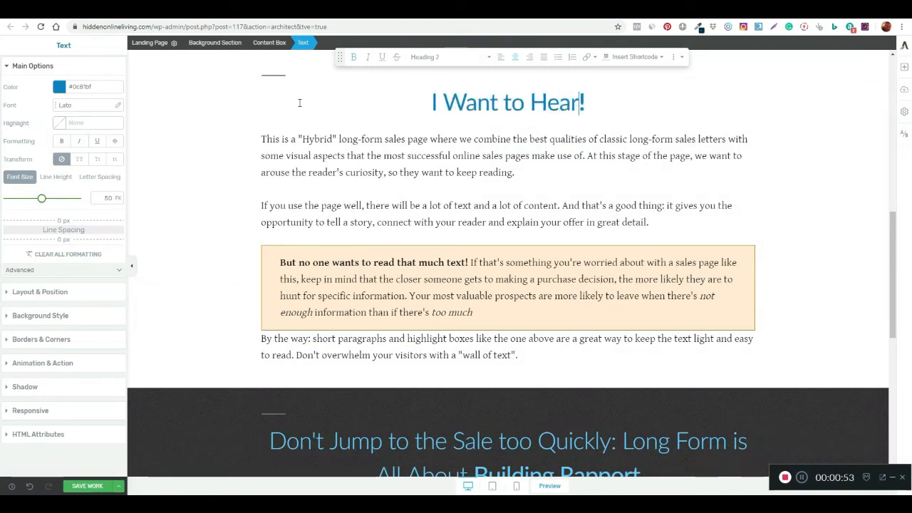
type("m")
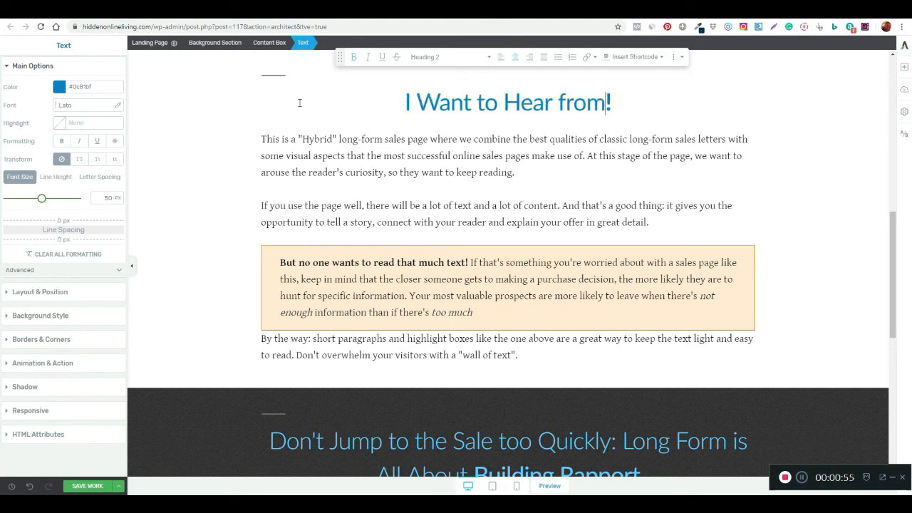
type(" You")
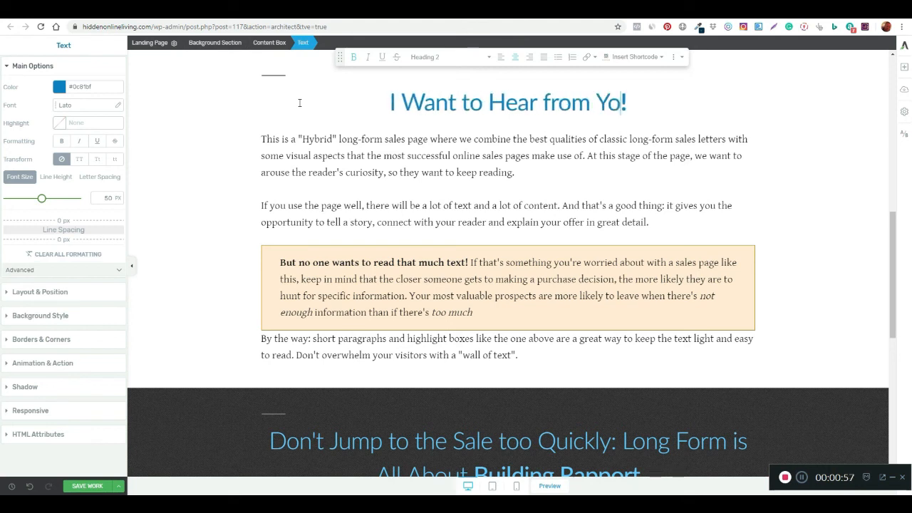
- Make the entire "I Want to Hear from You!" heading bold
key("ctrl+shift+Left")
key("ctrl+b")
left_click(407, 106)
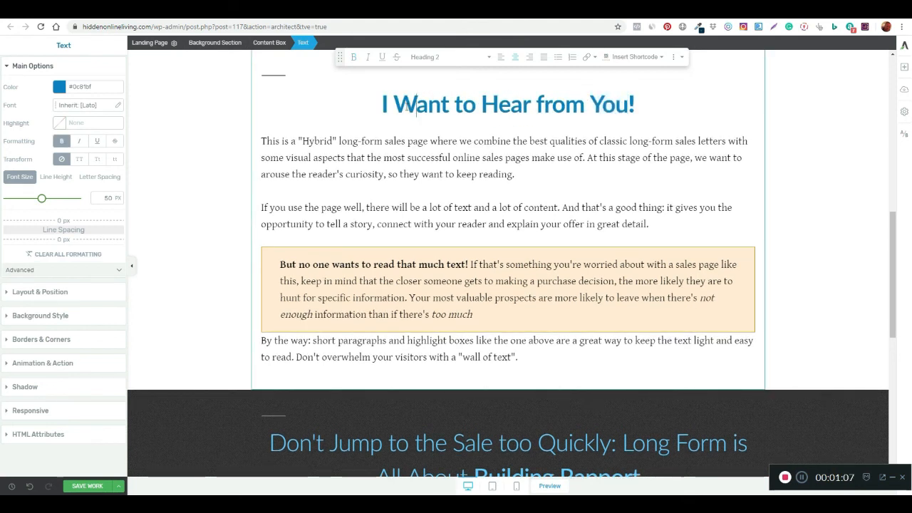
left_click_drag(371, 104, 642, 101)
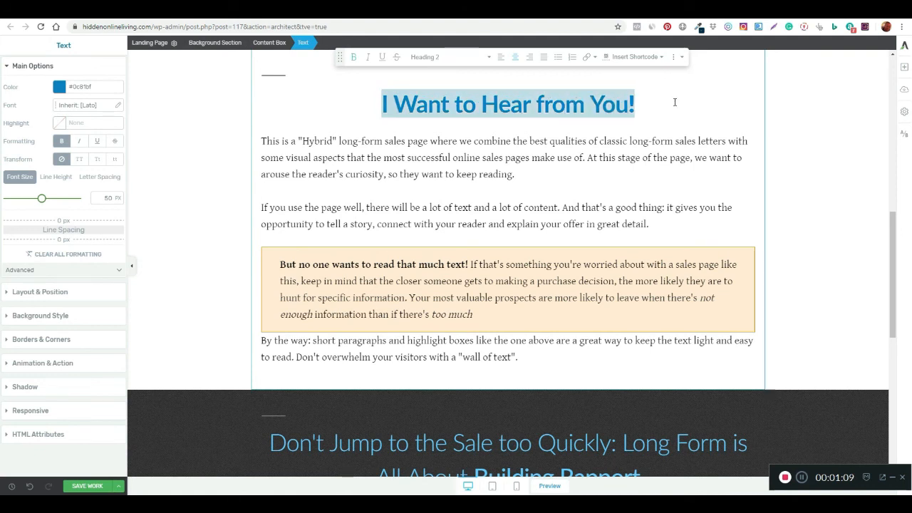
left_click(838, 143)
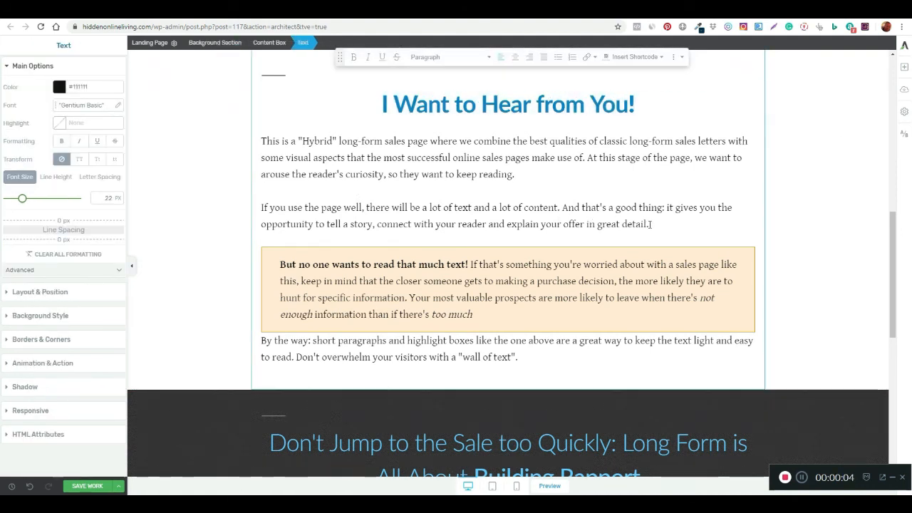
- Replace the two intro paragraphs with "Tell me more about yourself? What areas are you struggling to understand with getting your online business started?", removing the double space
left_click_drag(649, 224, 263, 141)
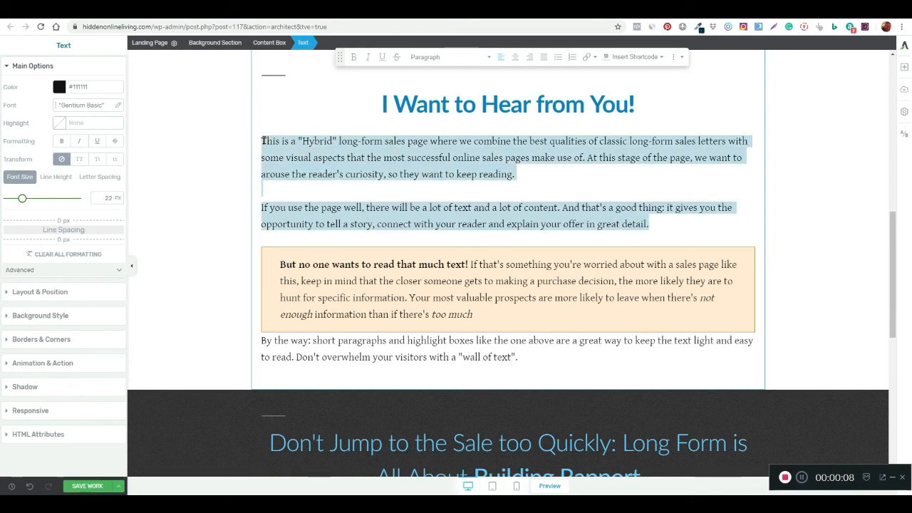
key("BackSpace")
type("E")
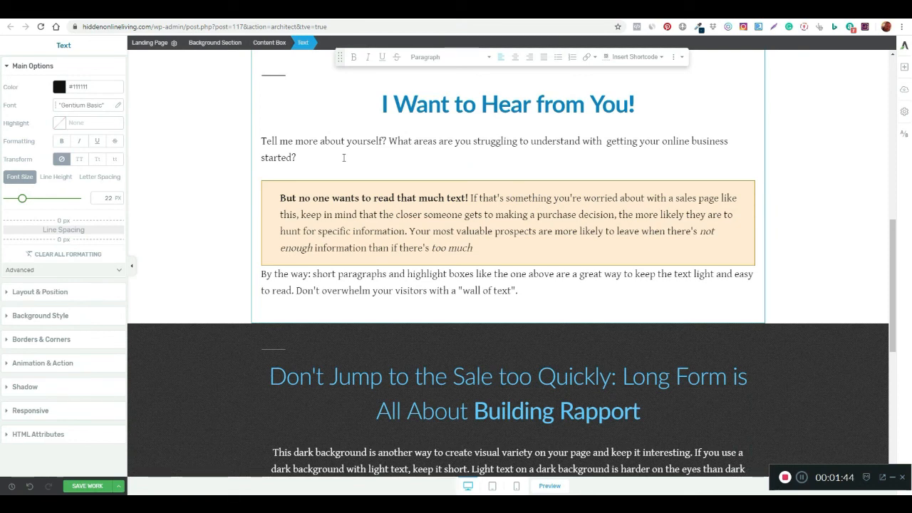
left_click(607, 142)
key("BackSpace")
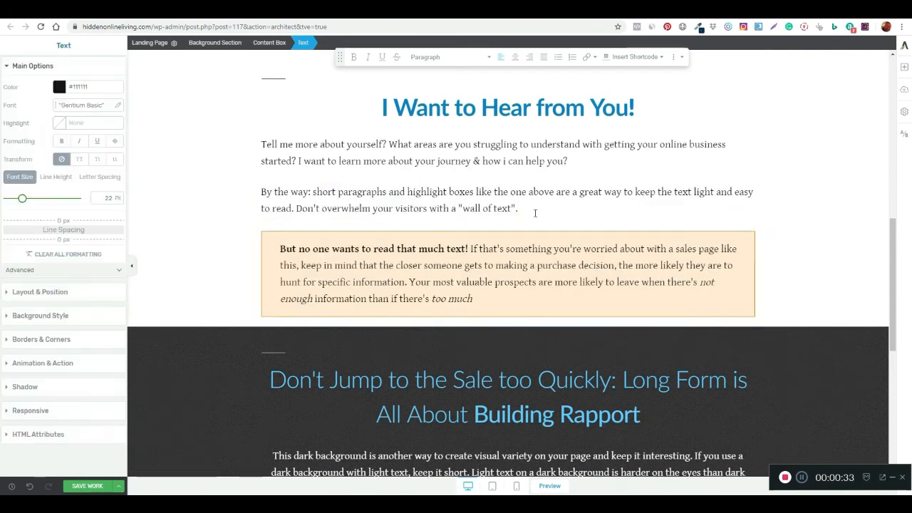
- Replace the "By the way" paragraph with a centered bulleted list of four prompts, from "What have you tried so far?" to "Tell me what i can help you with?"
left_click_drag(527, 209, 255, 191)
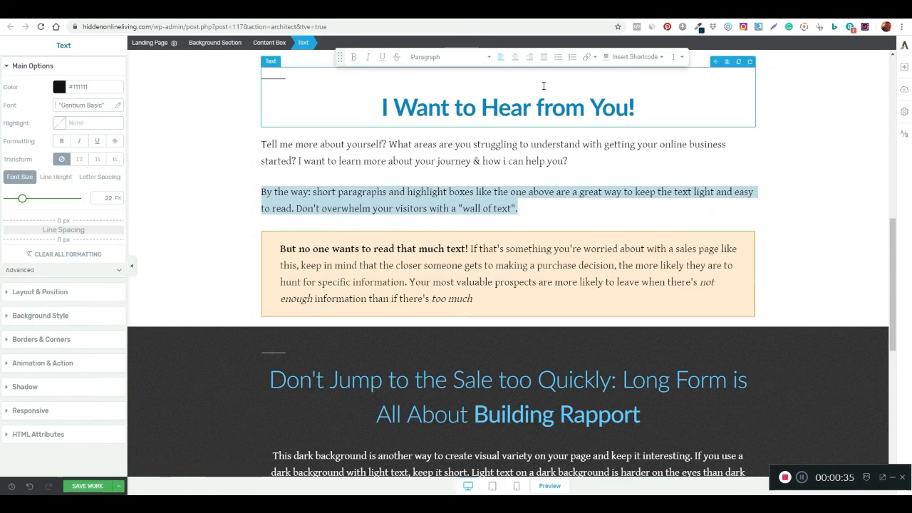
left_click(560, 59)
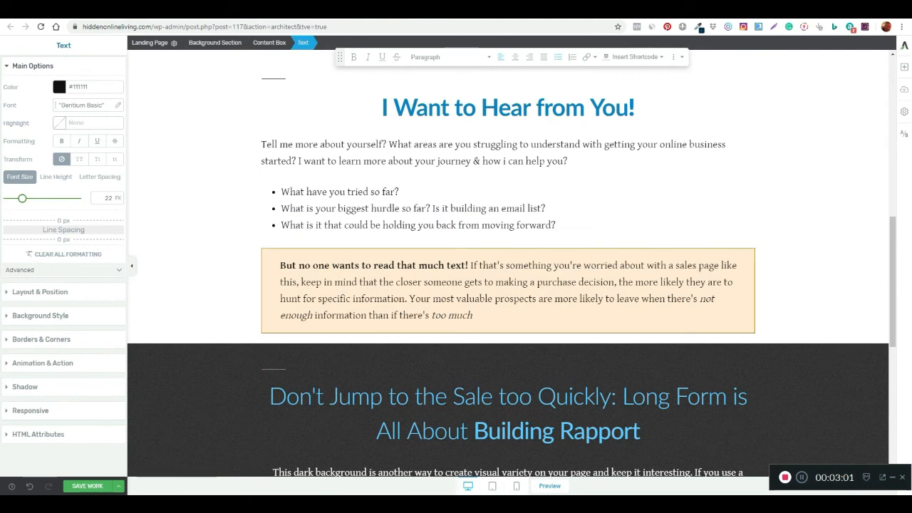
key("Return")
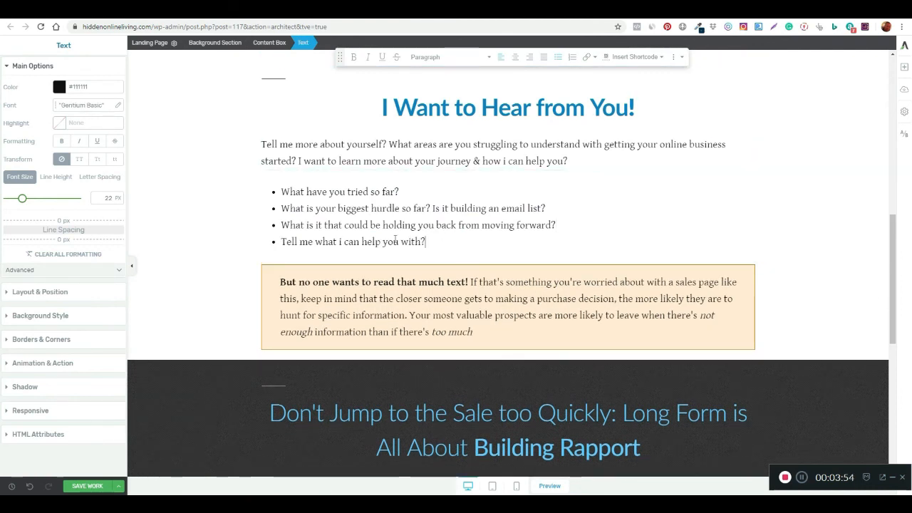
left_click_drag(426, 242, 283, 194)
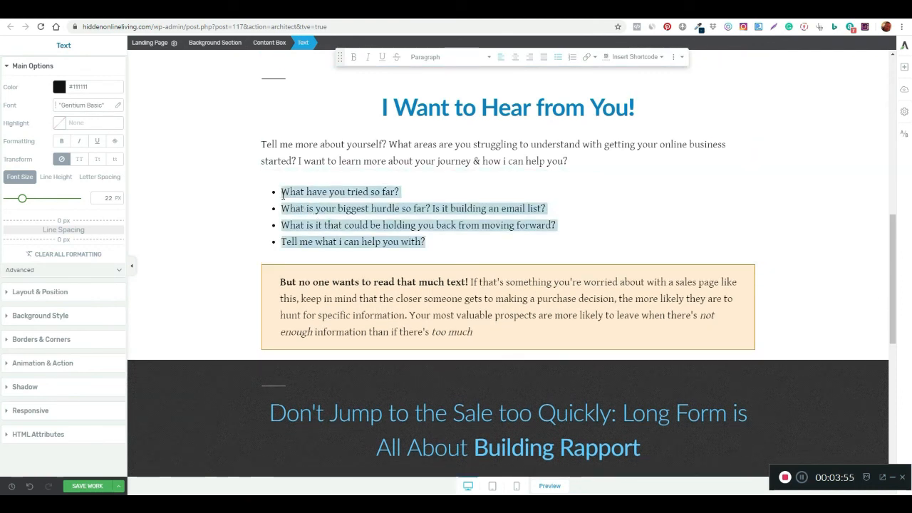
left_click(516, 57)
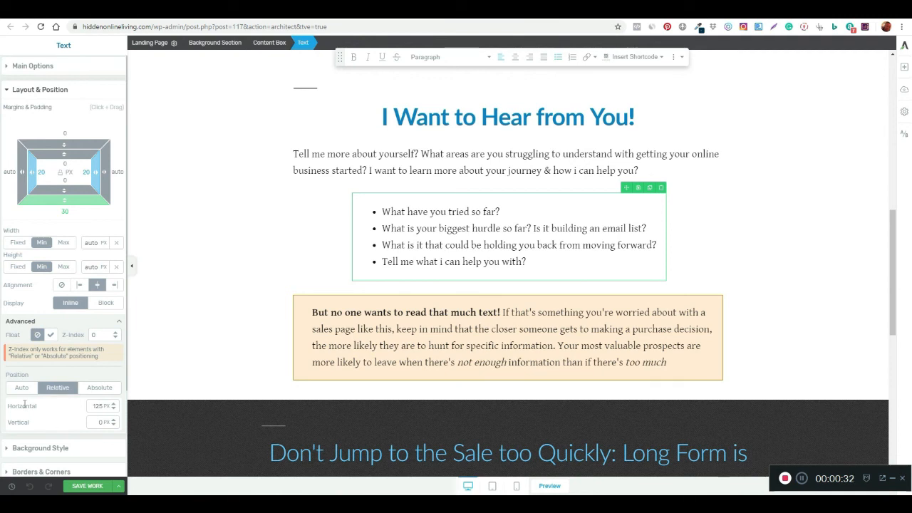
- Fine-tune the bulleted list's relative horizontal offset to 125 px and save the page
left_click(114, 404)
left_click_drag(114, 405, 115, 403)
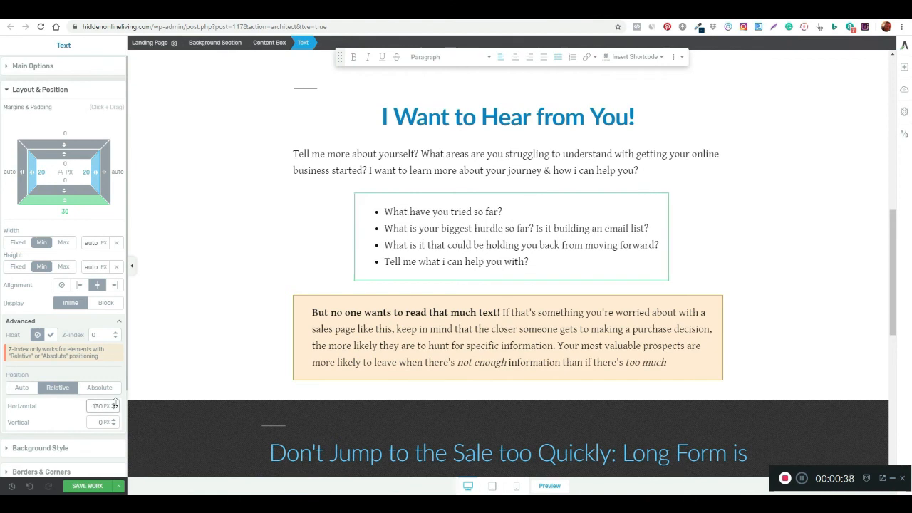
left_click(115, 404)
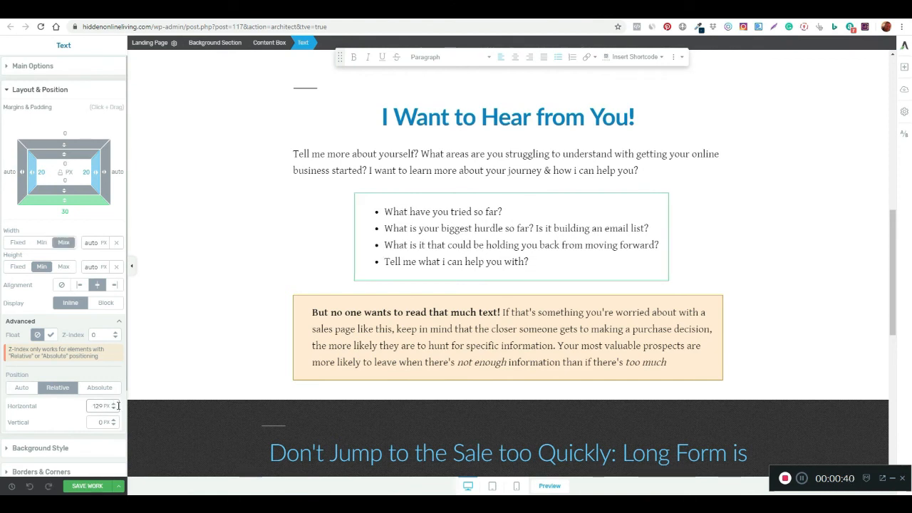
left_click(114, 404)
left_click(114, 404)
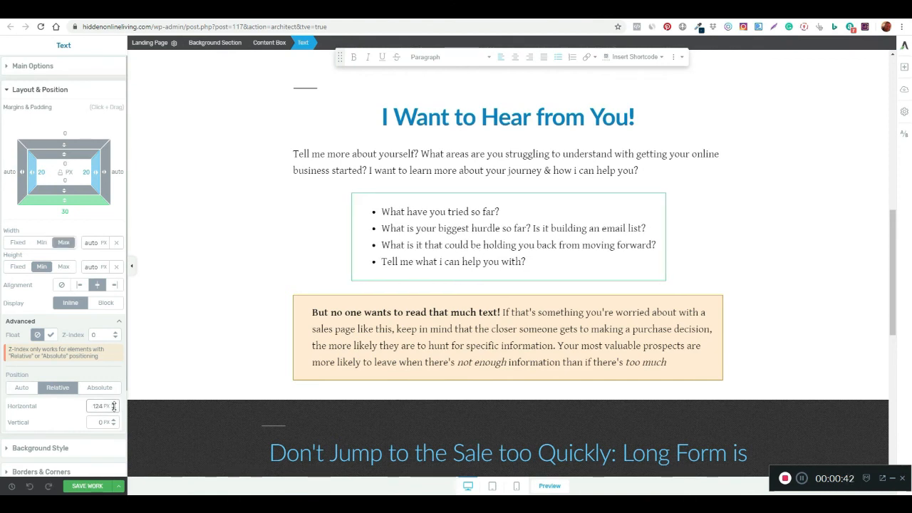
left_click(114, 405)
left_click(114, 405)
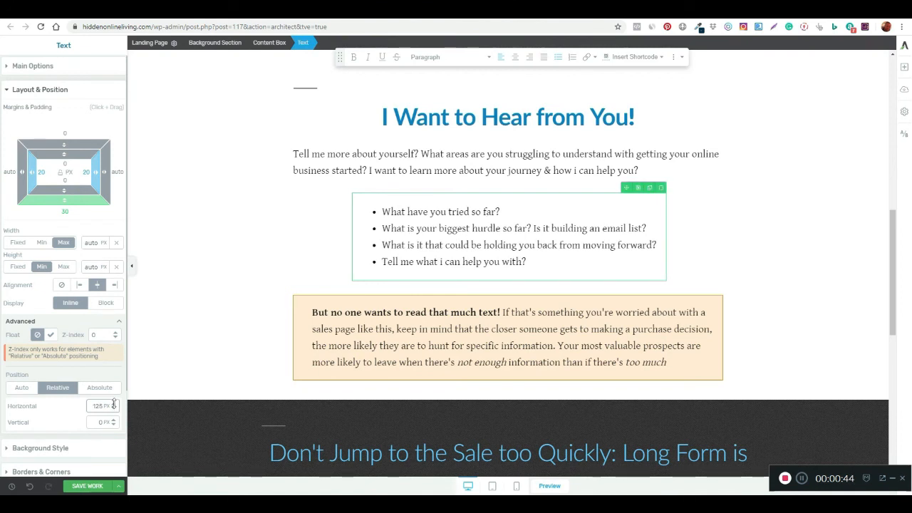
left_click(88, 489)
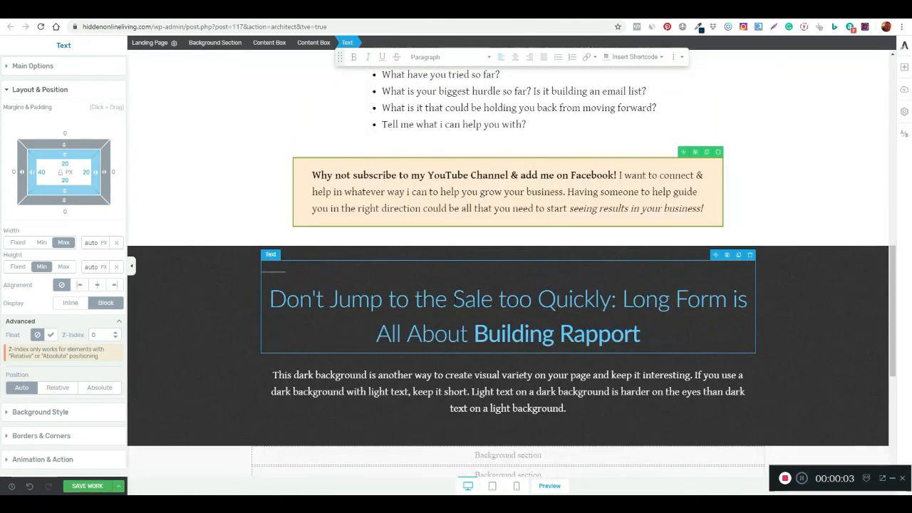
- Replace the dark section's heading with "My aim is to help you grow both your online business & as an Entrepreneur"
left_click(430, 360)
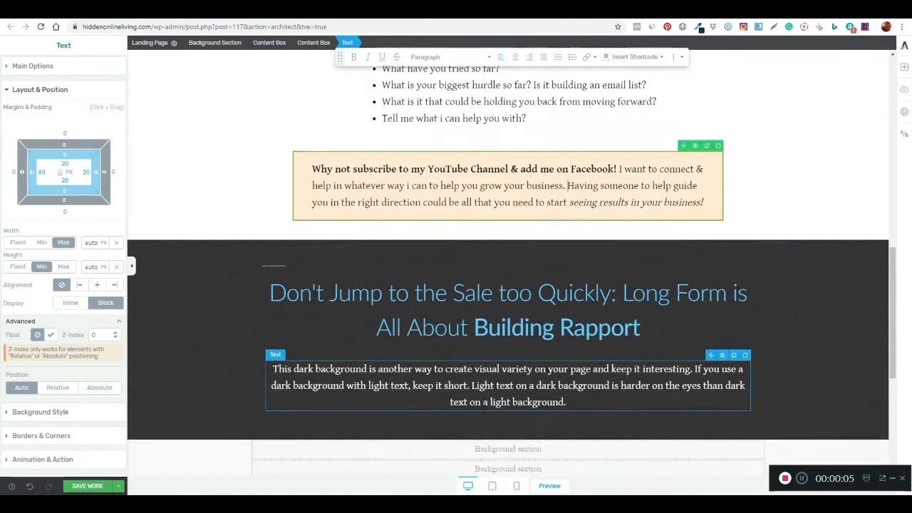
scroll(383, 354, "down", 3)
scroll(470, 389, "down", 2)
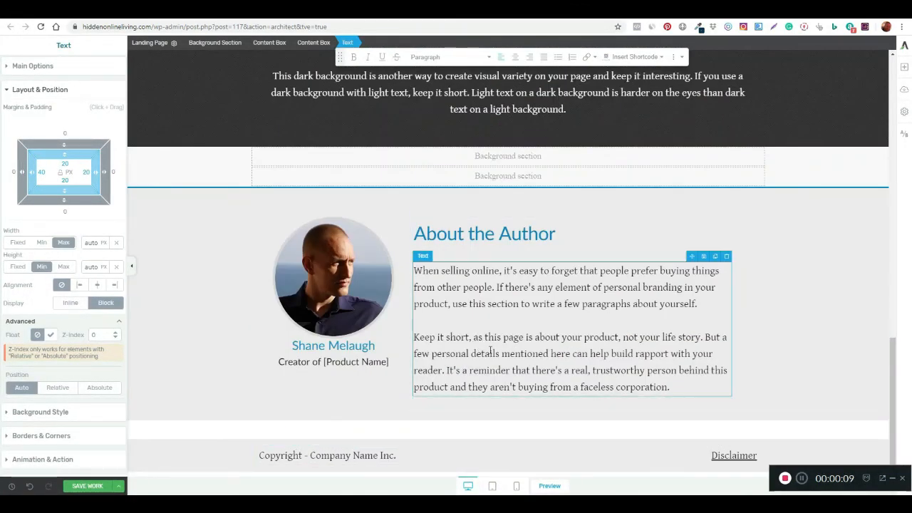
scroll(490, 351, "up", 3)
scroll(489, 352, "up", 4)
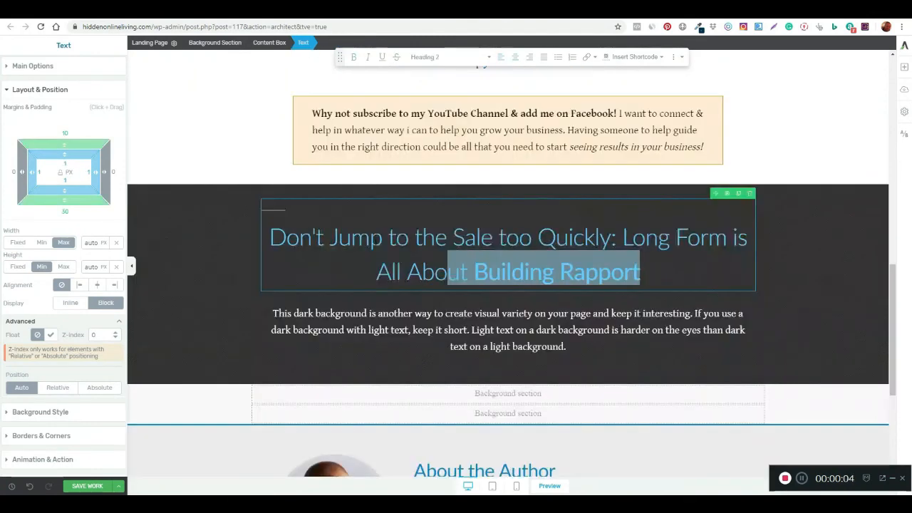
left_click_drag(447, 272, 271, 234)
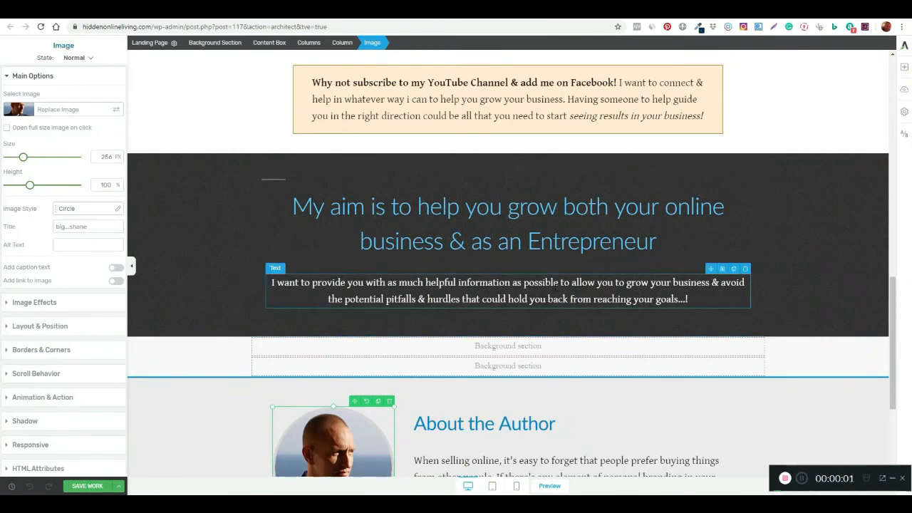
- Replace the author photo with an upload of Silouette10-01.png, entering the author's name as its title and alt text
scroll(555, 285, "down", 3)
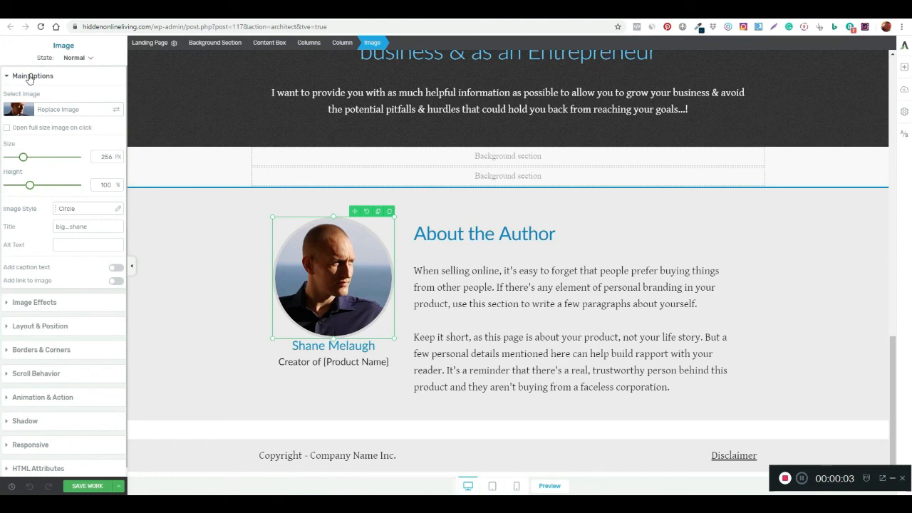
left_click(58, 114)
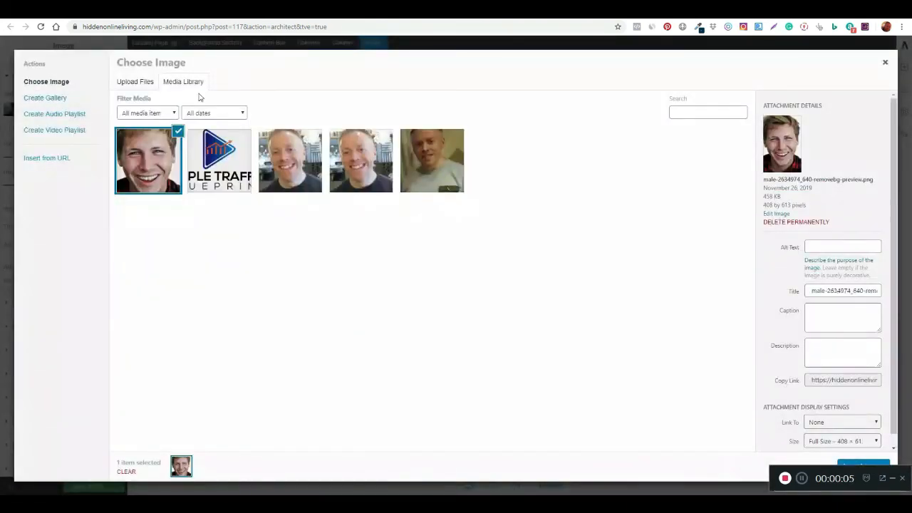
left_click(131, 82)
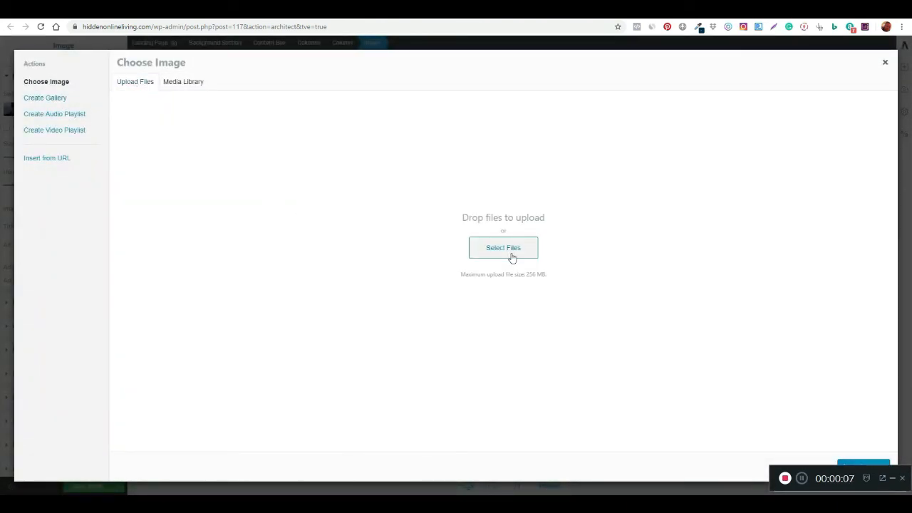
left_click(360, 503)
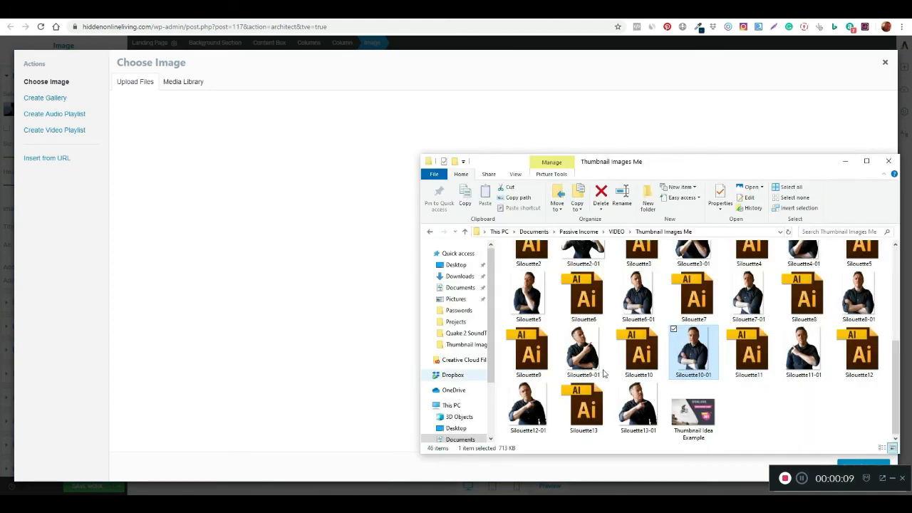
left_click_drag(697, 349, 383, 284)
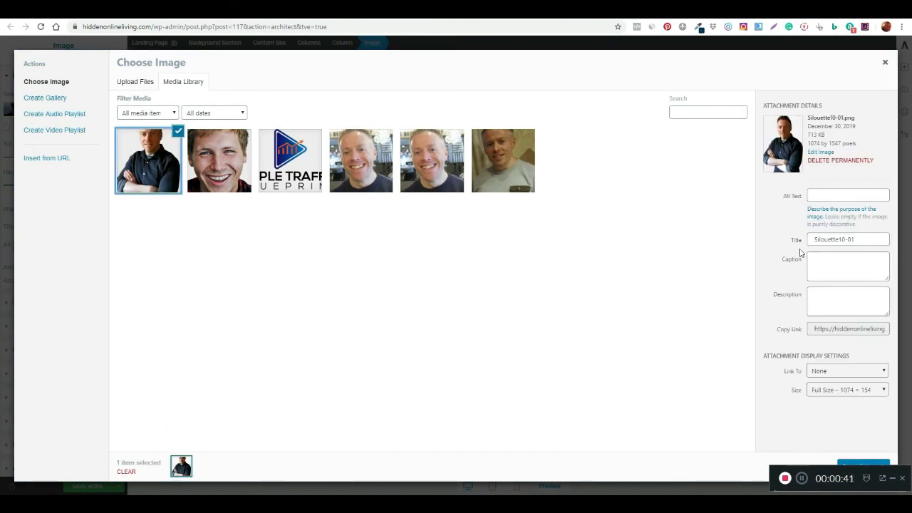
mouse_move(860, 239)
left_mouse_down()
mouse_move(744, 231)
mouse_move(748, 240)
mouse_move(861, 246)
left_mouse_up()
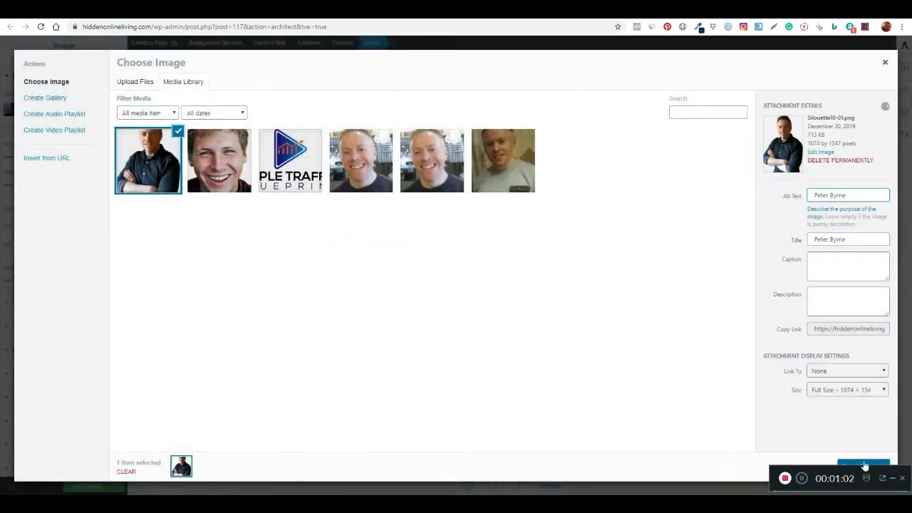
left_click(865, 466)
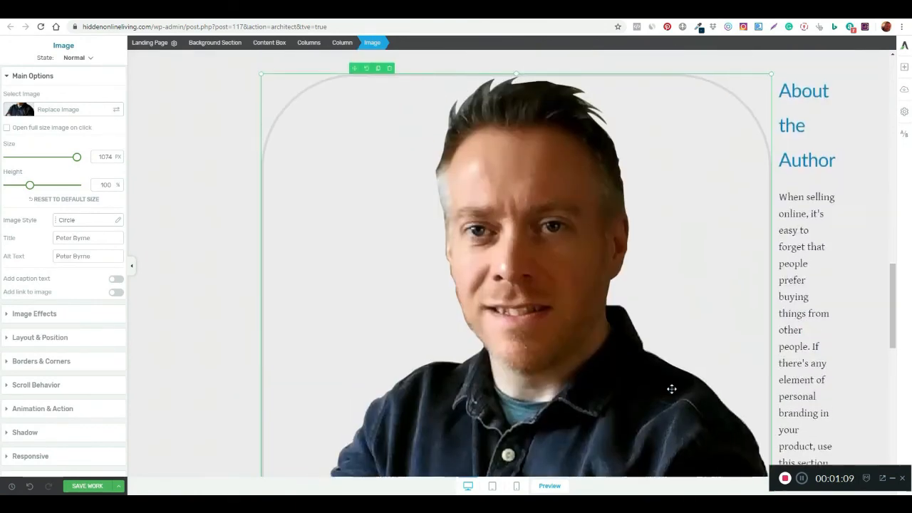
- Shrink the oversized author photo to 240 px so it fits beside the About the Author text
scroll(671, 387, "up", 2)
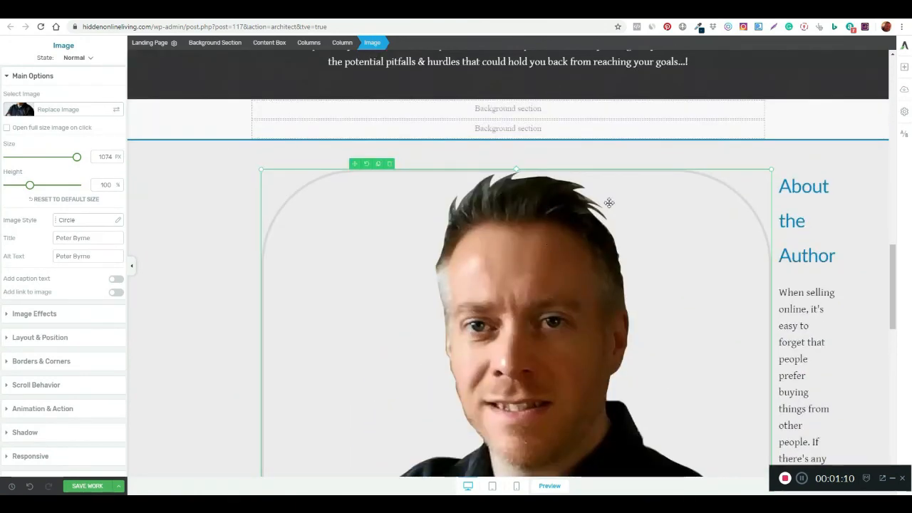
left_click_drag(771, 169, 751, 174)
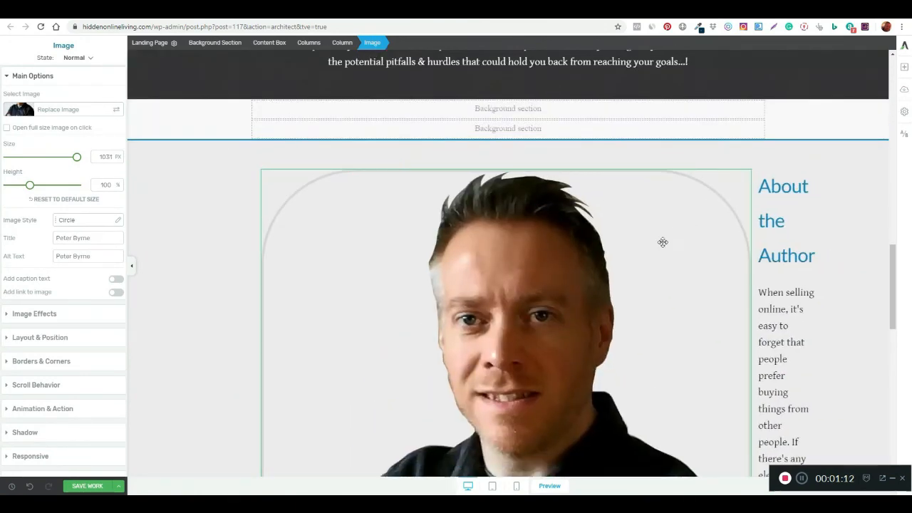
left_click_drag(662, 242, 422, 333)
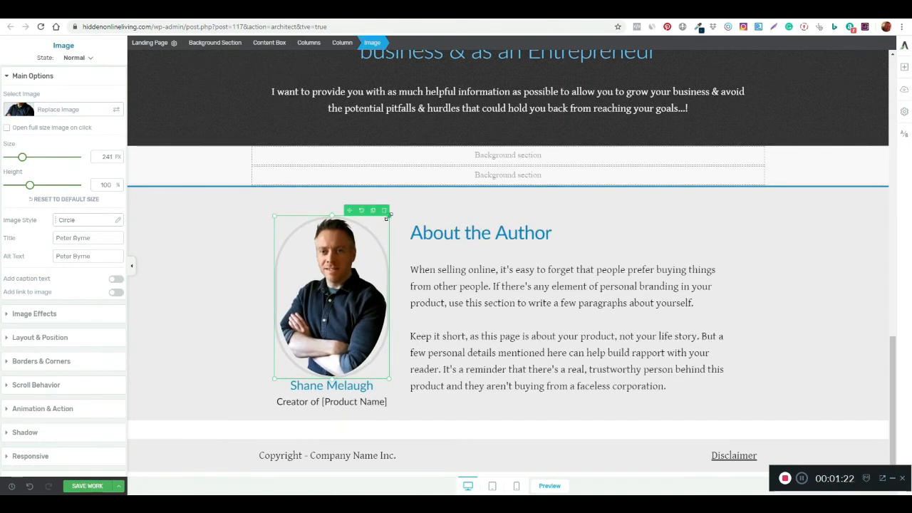
mouse_move(388, 215)
left_mouse_down()
mouse_move(395, 211)
mouse_move(389, 221)
left_mouse_up()
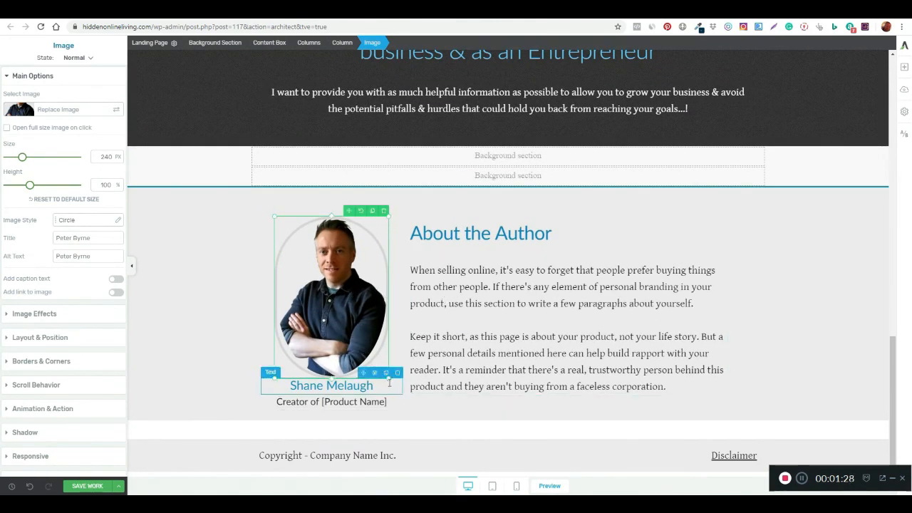
- Replace the placeholder name under the author photo with the author's full name
left_click_drag(373, 386, 293, 373)
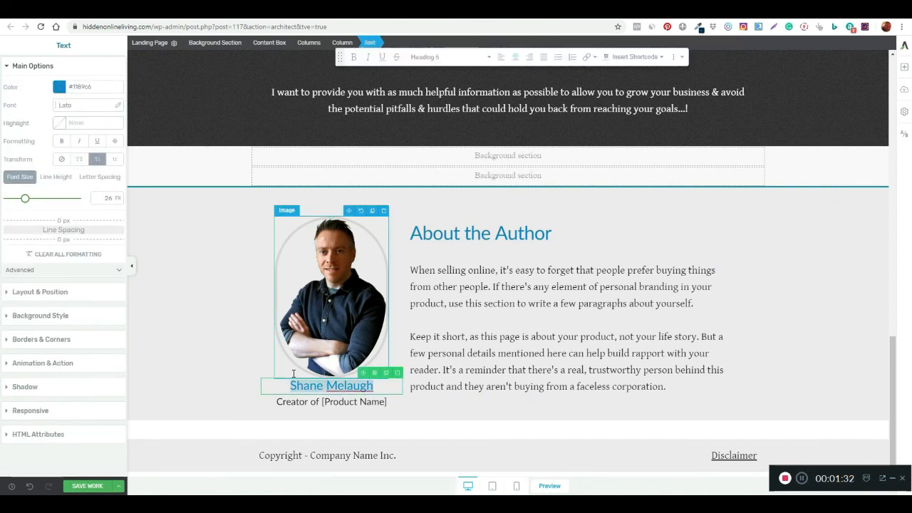
type("Peter Byr")
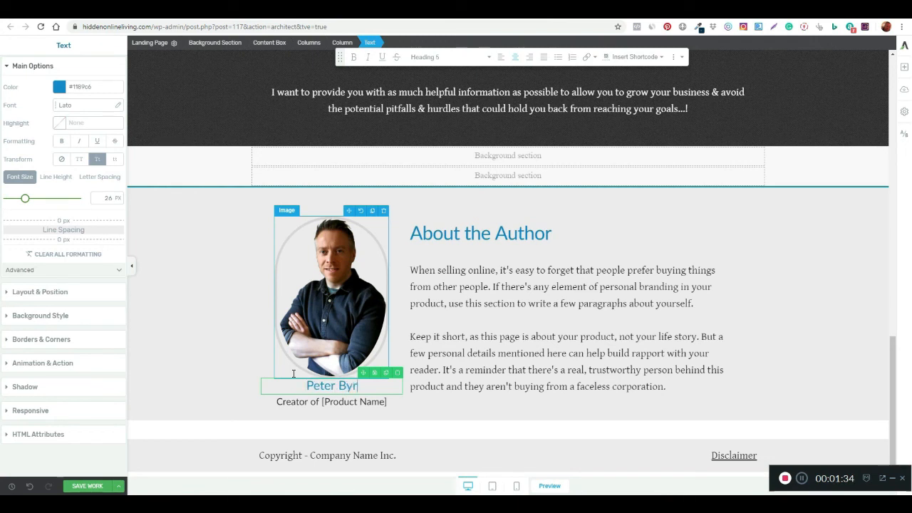
type("ne")
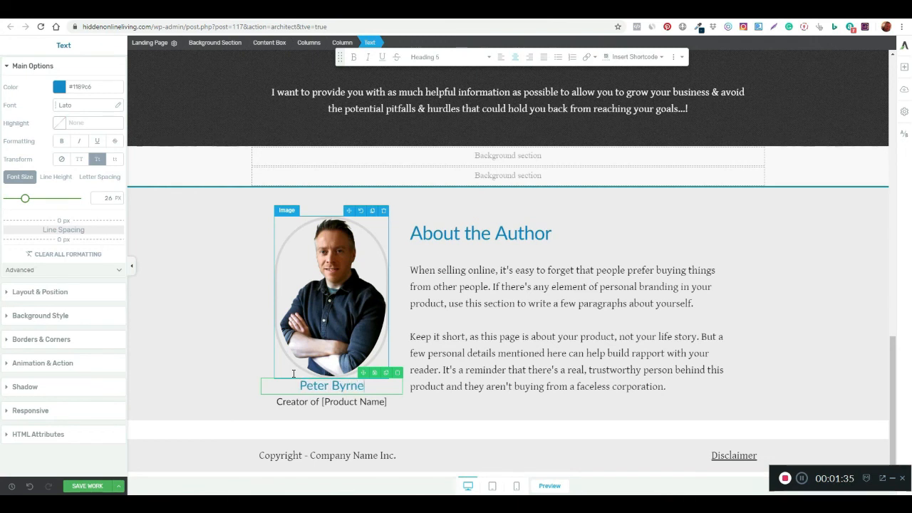
- Replace the [Product Name] placeholder below the author's name so the line reads "Creator of Hidden Online Living"
left_click(322, 402)
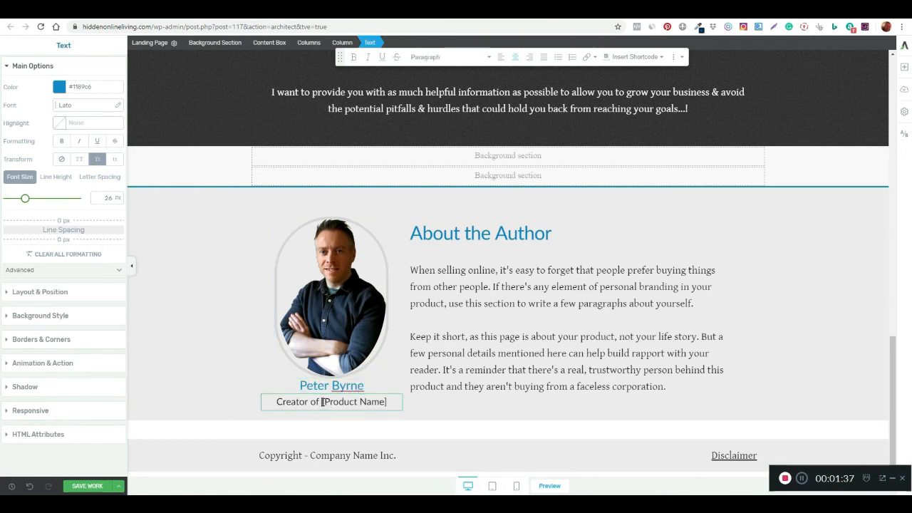
left_click(388, 402)
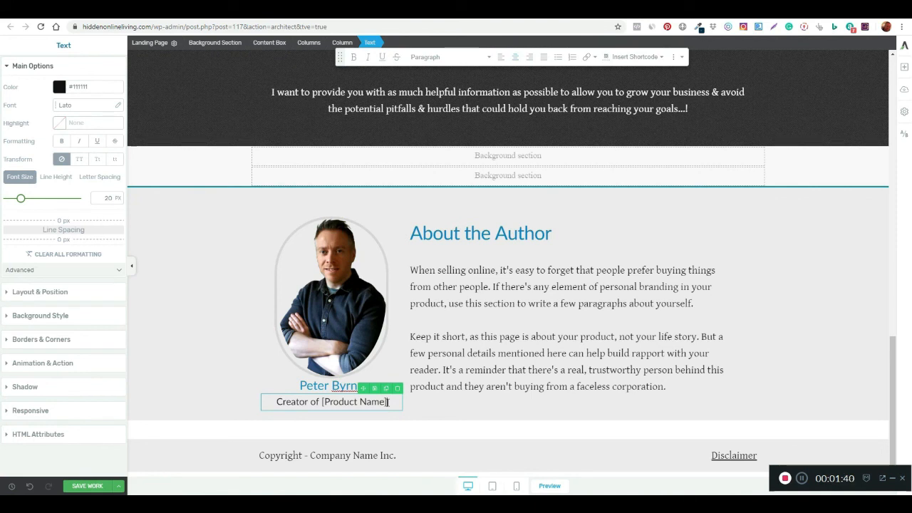
key("BackSpace")
key("BackSpace")
key("BackSpace")
key("BackSpace")
key("BackSpace")
key("BackSpace")
key("BackSpace")
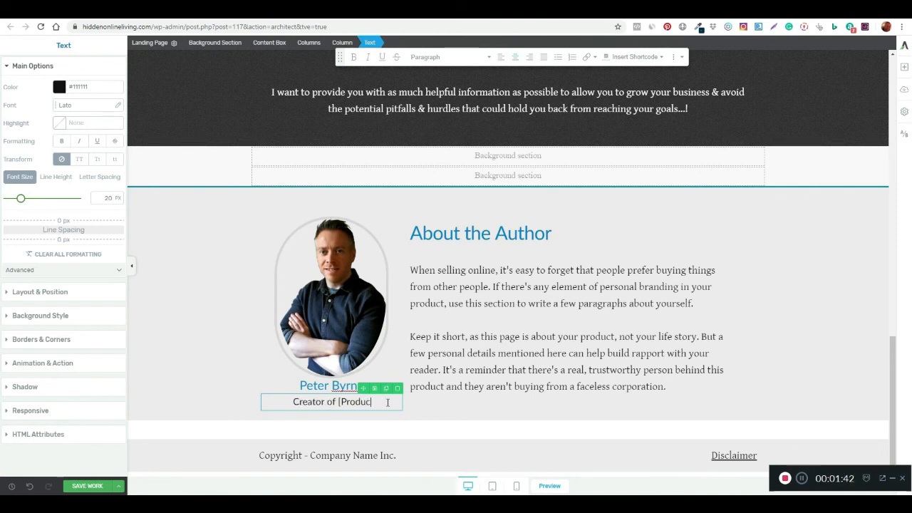
key("BackSpace")
key("BackSpace")
key("BackSpace")
key("BackSpace")
key("BackSpace")
key("BackSpace")
key("BackSpace")
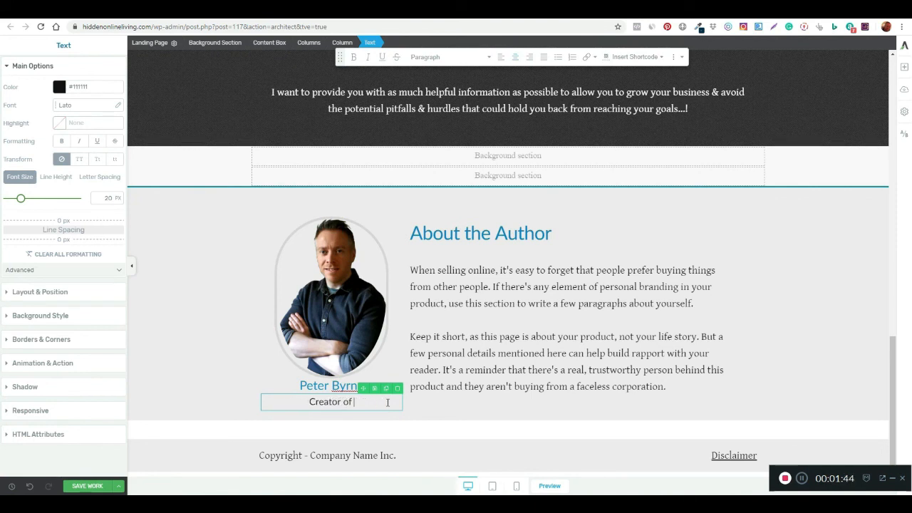
type("Hidden On")
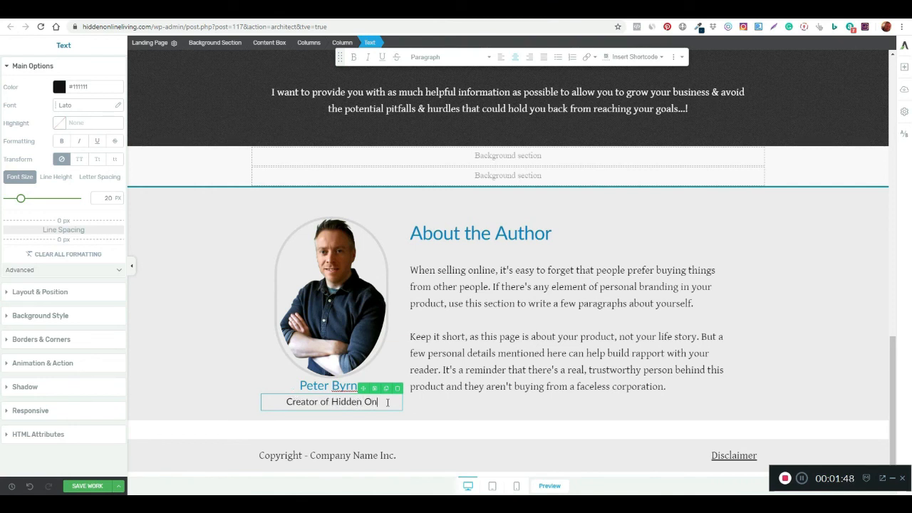
type("line L")
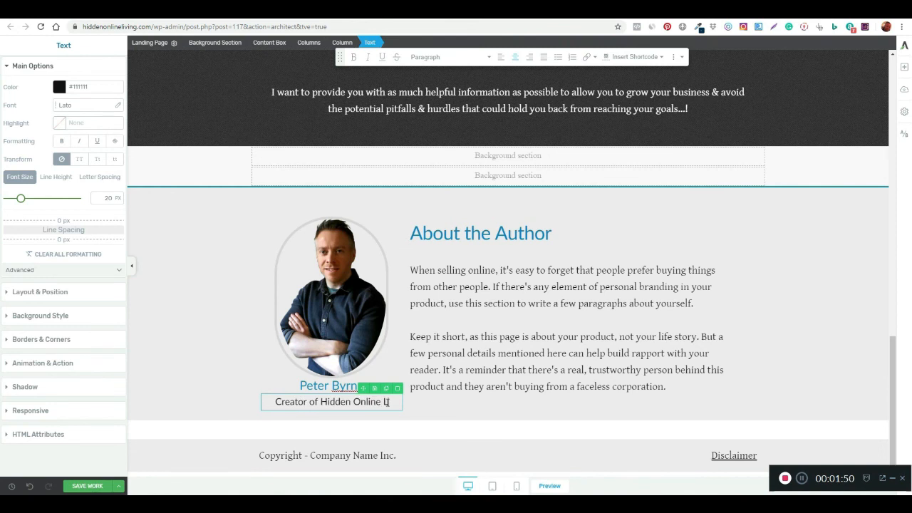
type("iving")
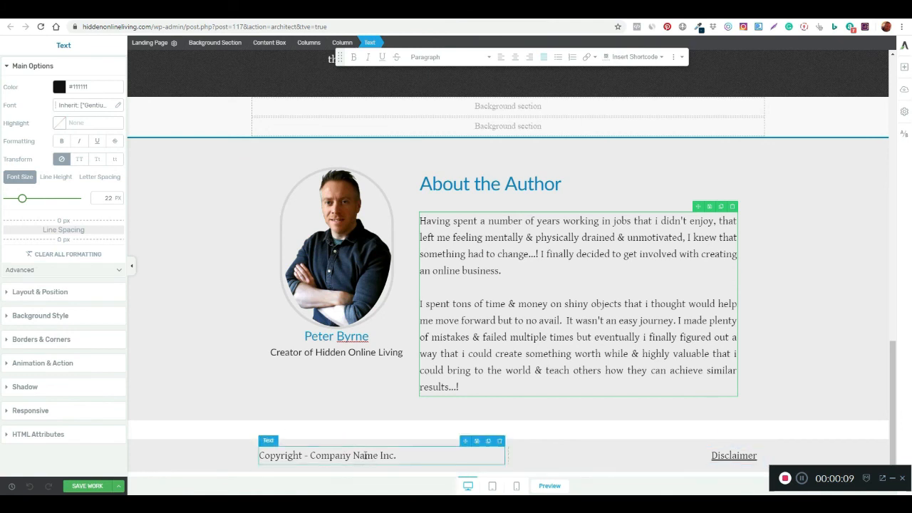
- Replace the company placeholder in the footer's copyright line so it reads "Copyright - 2020 Hidden Online Living."
left_click(308, 456)
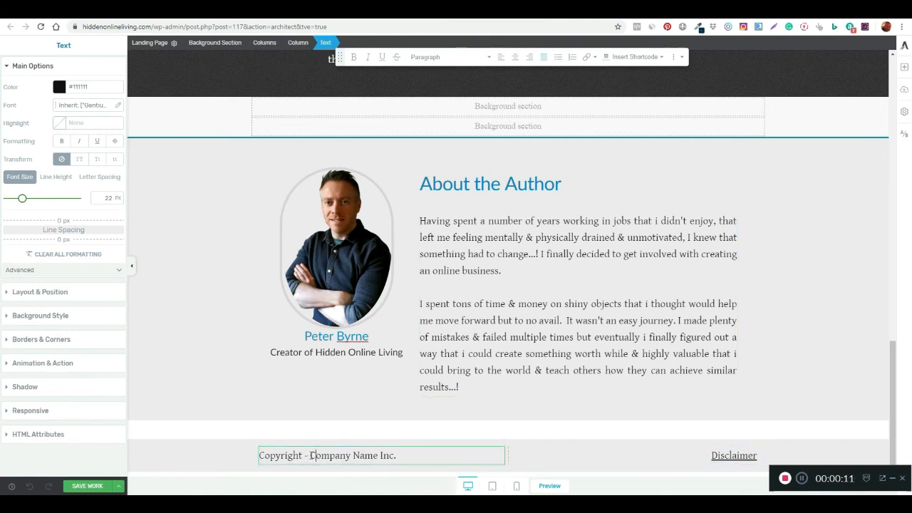
left_click_drag(393, 455, 394, 456)
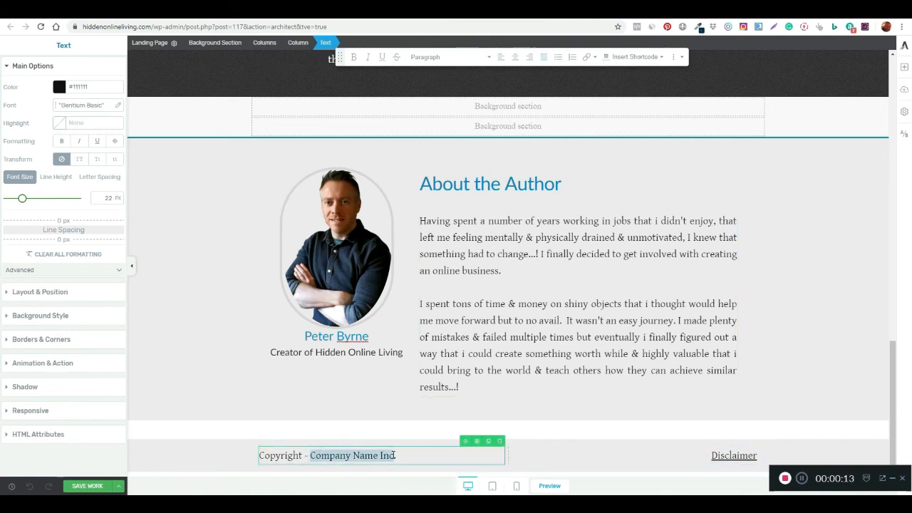
type("Hidde")
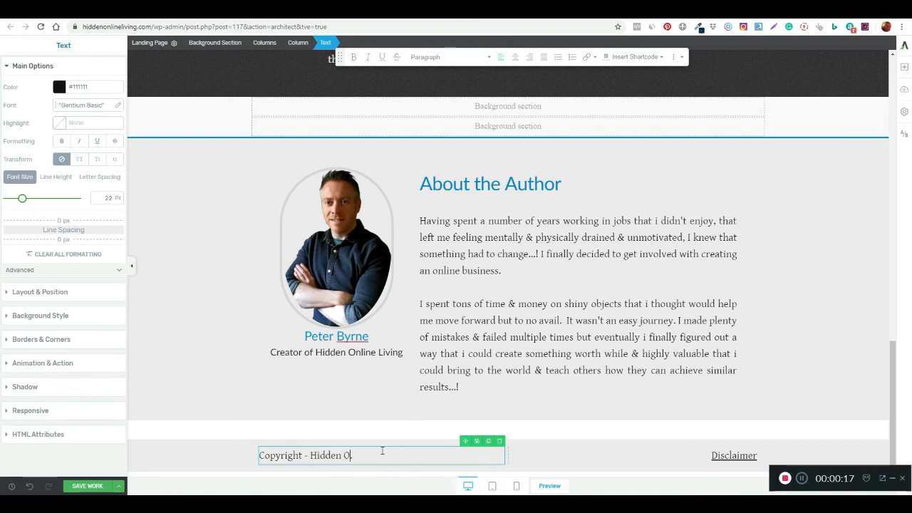
type("n Online Living.")
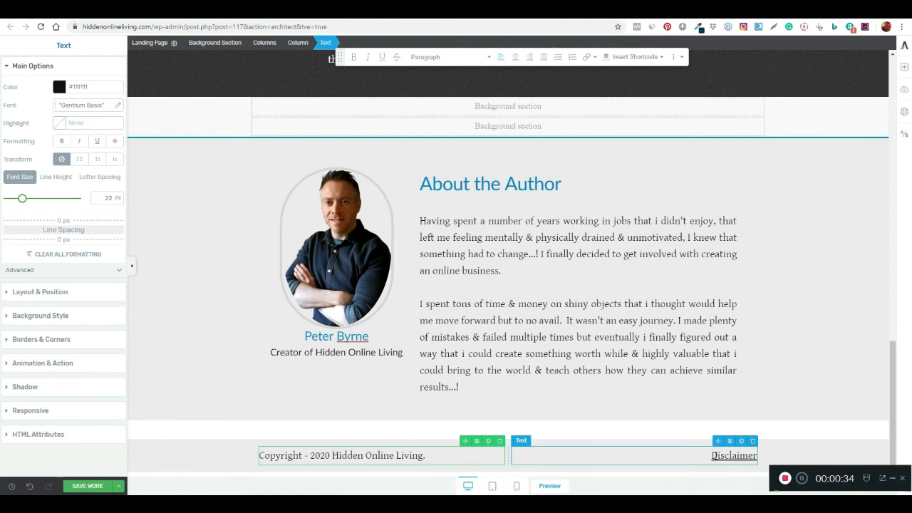
- Replace the footer's "Disclaimer" text with "Privacy Policy"
left_click(713, 455)
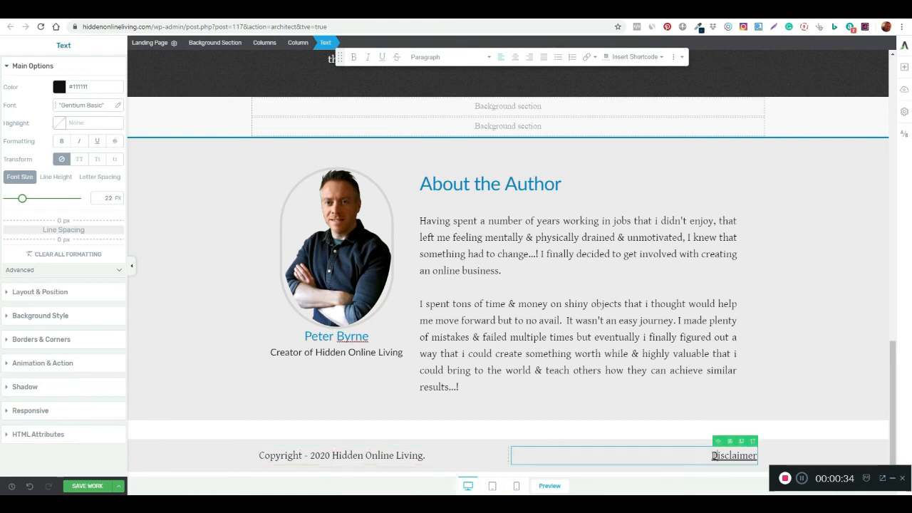
left_click_drag(713, 455, 758, 454)
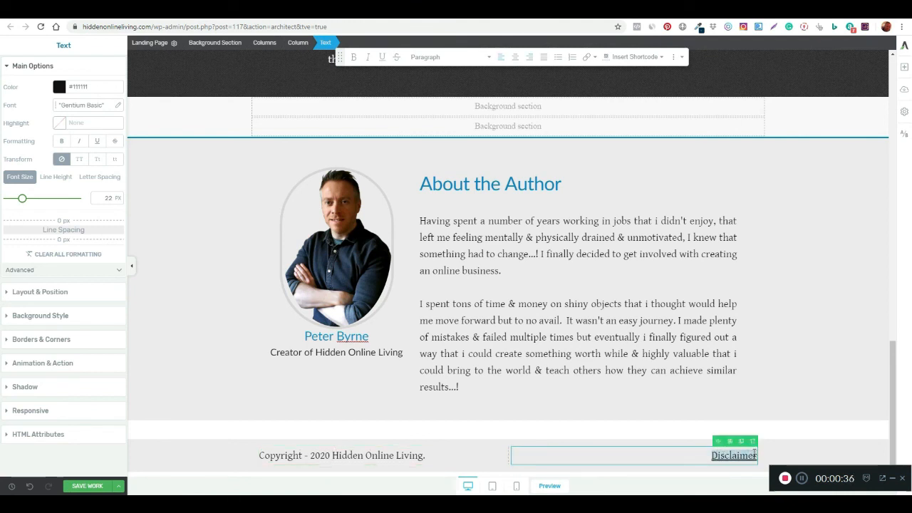
key("BackSpace")
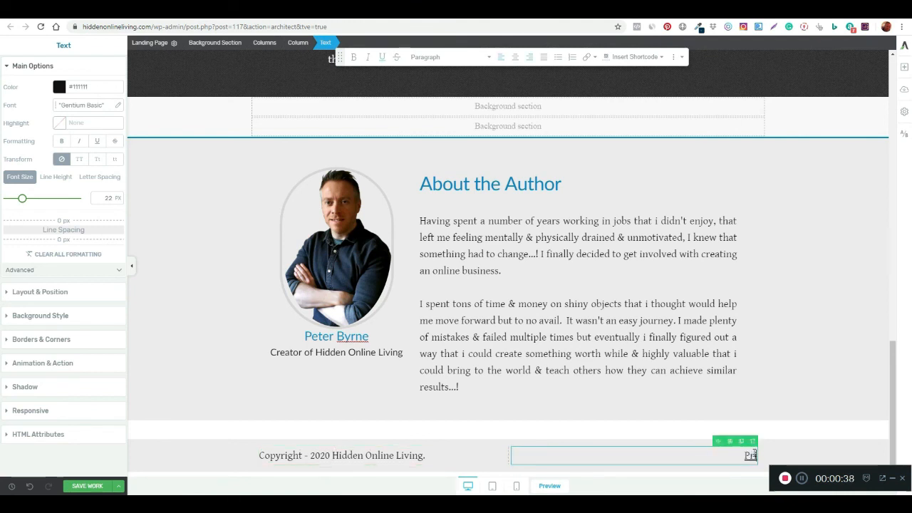
type("Privacy Policy")
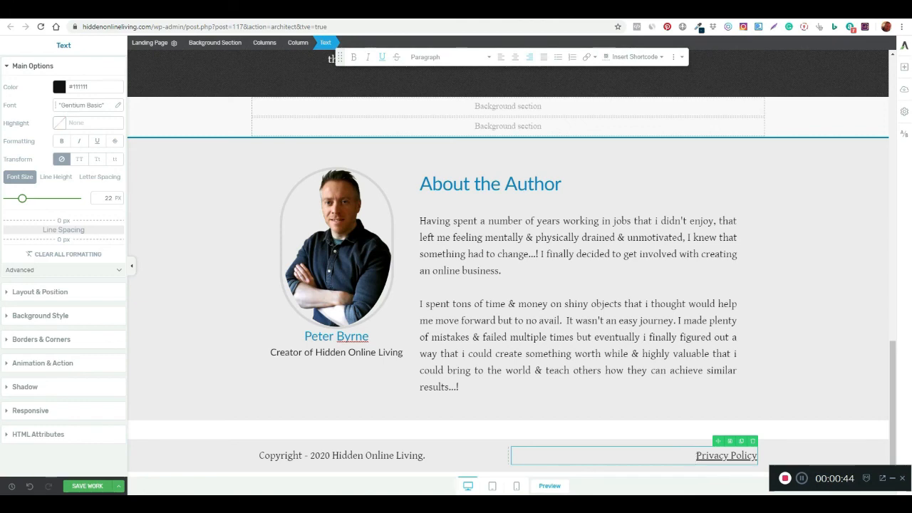
- Select the footer's "Privacy Policy" text, and copy the Privacy Policy page's permalink from the WordPress page list
left_click_drag(696, 455, 754, 454)
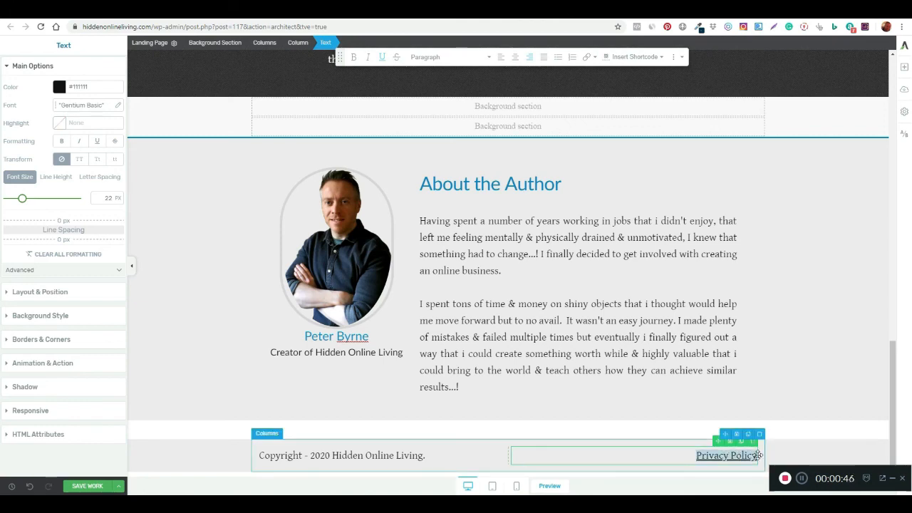
left_click(385, 10)
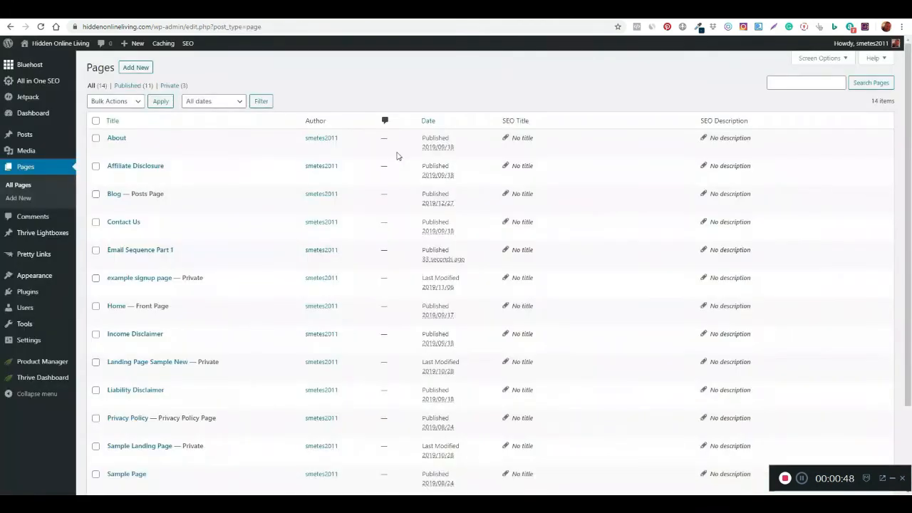
left_click(129, 421)
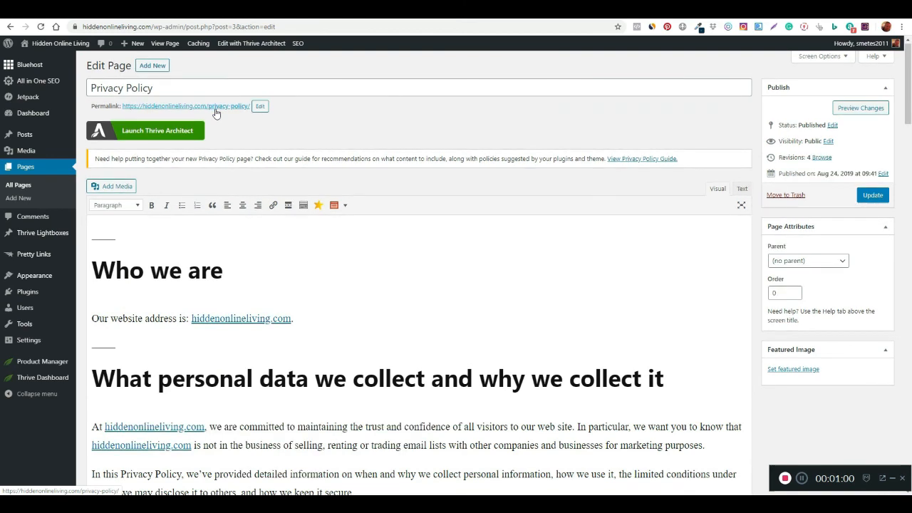
right_click(171, 111)
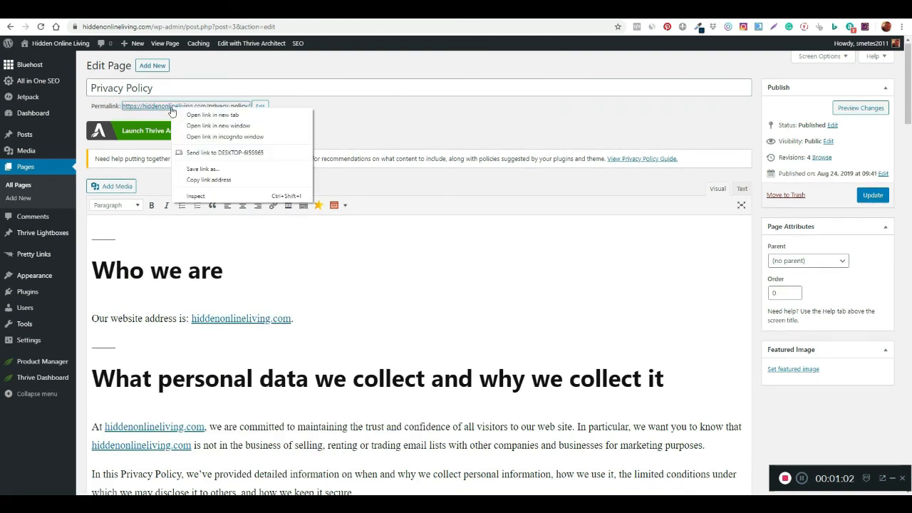
left_click(198, 180)
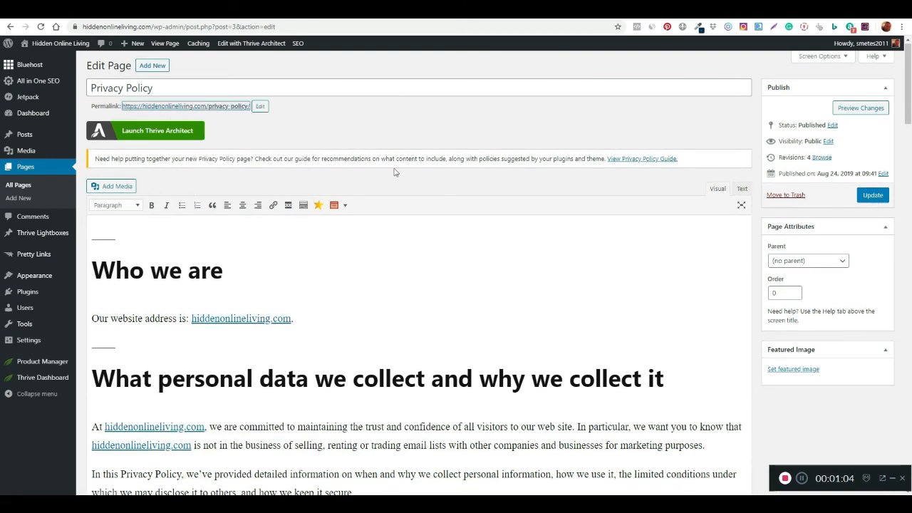
- Back in Thrive Architect, insert the copied privacy-policy URL as a static new-tab link on the footer's "Privacy Policy" text and save the page
left_click(499, 10)
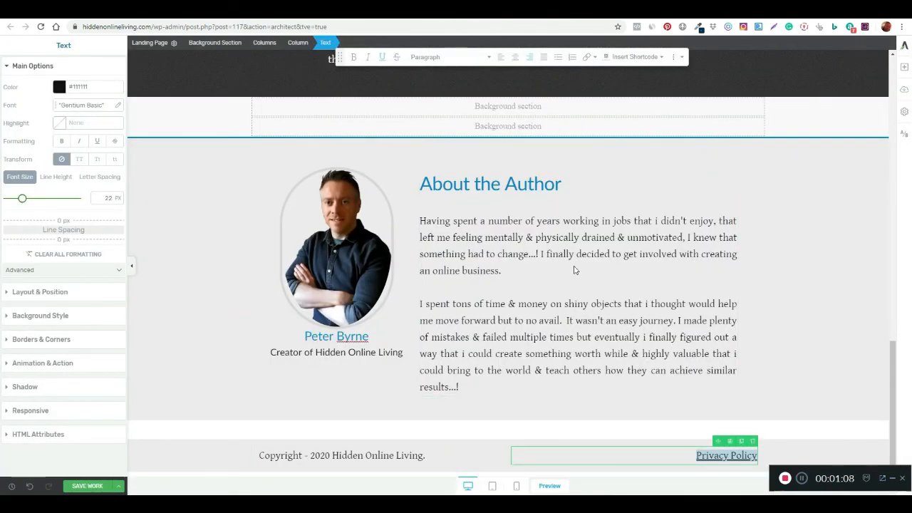
left_click(590, 60)
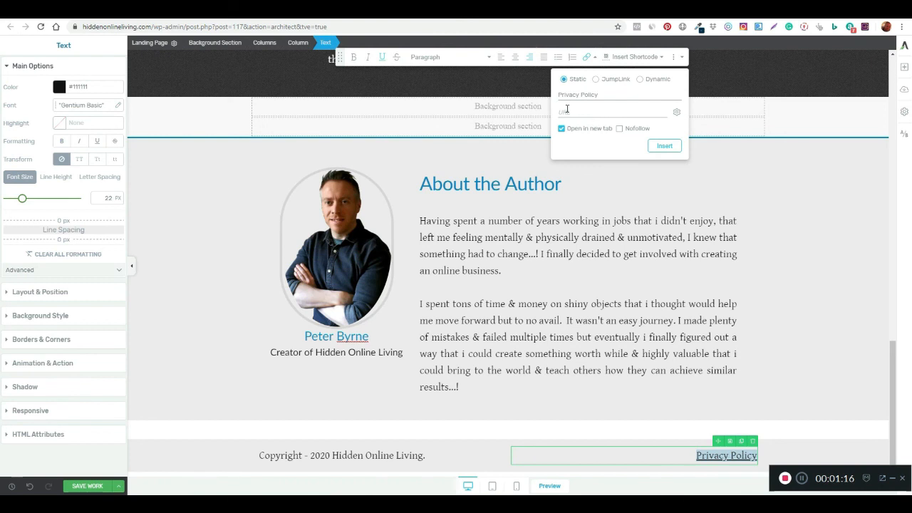
left_click(595, 79)
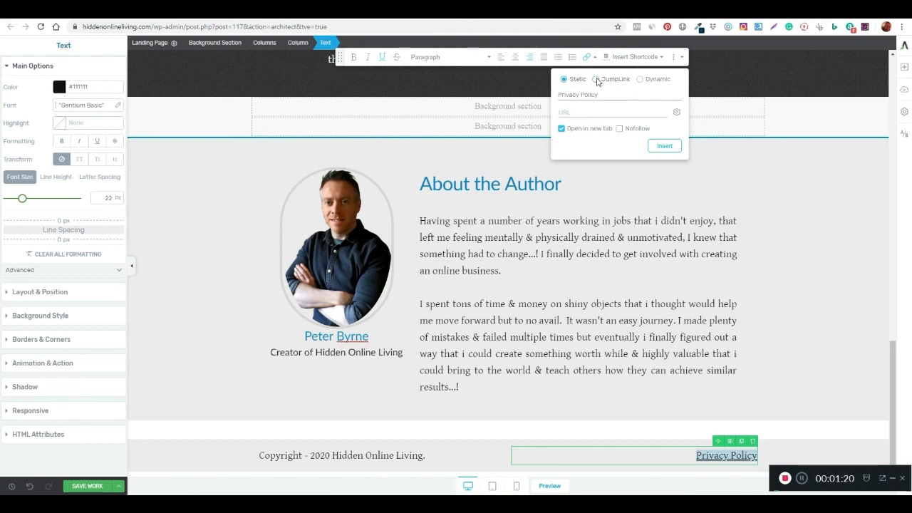
left_click(639, 79)
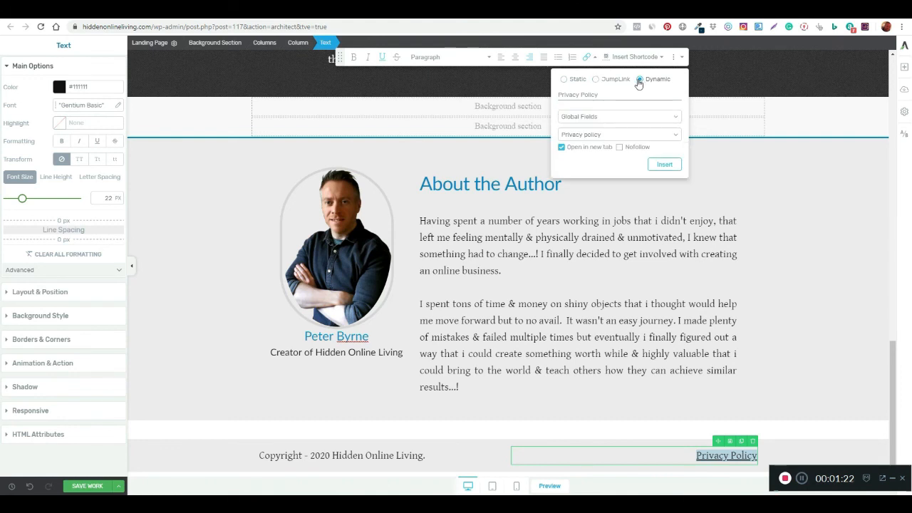
left_click(565, 79)
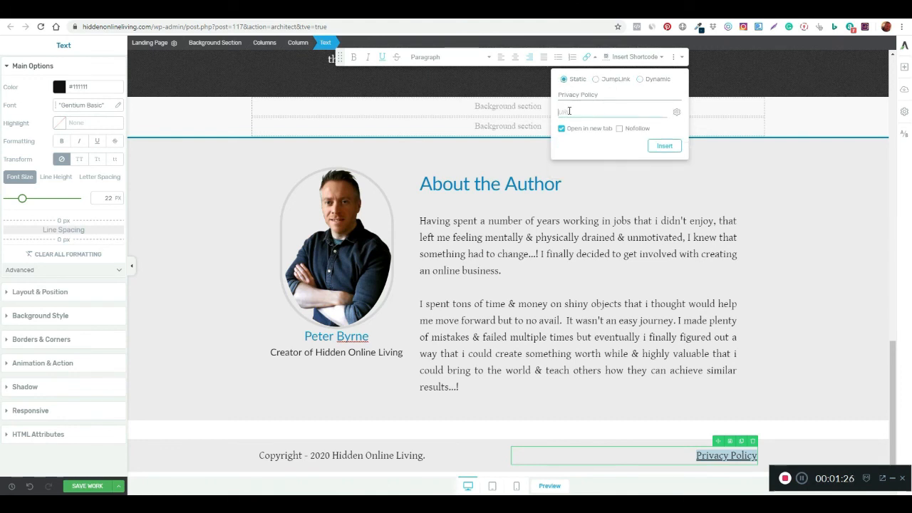
key("ctrl+v")
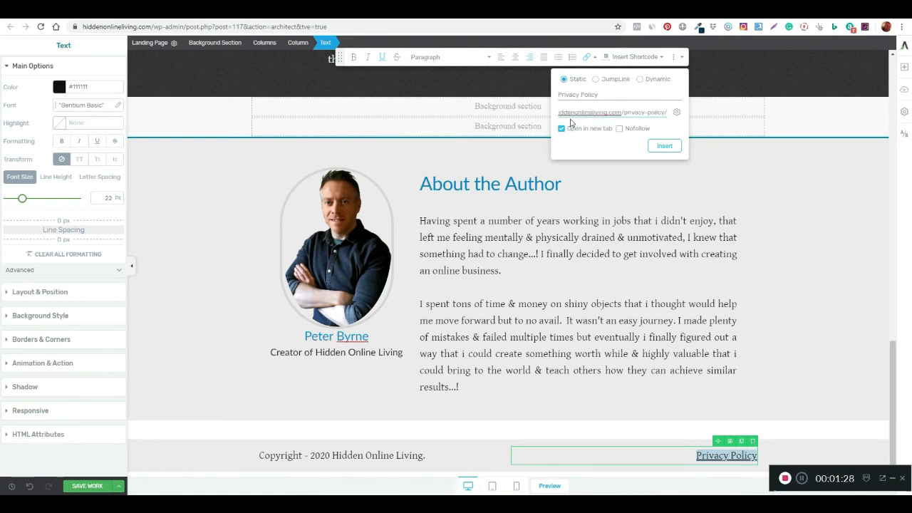
left_click(663, 146)
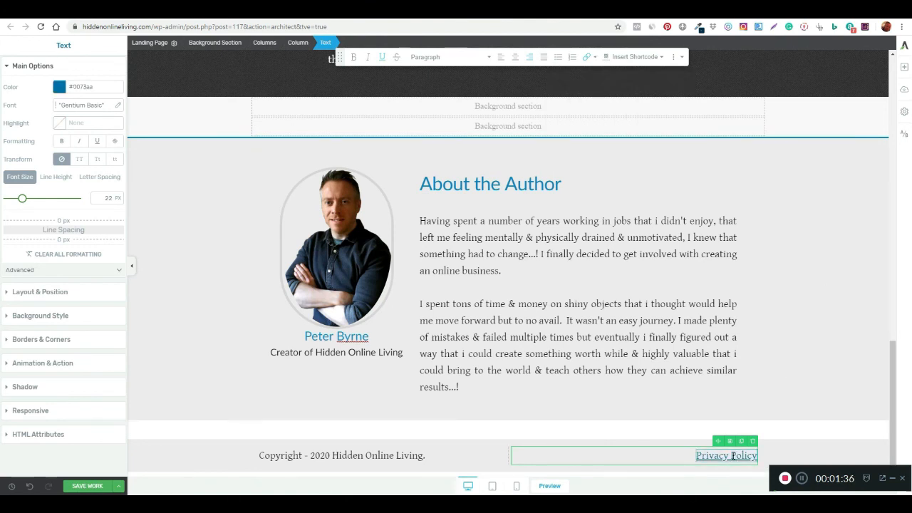
left_click(95, 487)
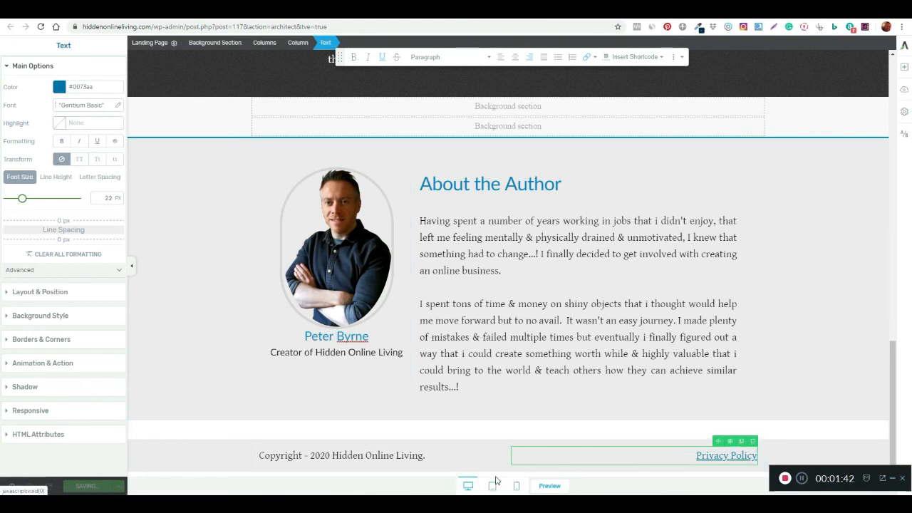
- Select the video element under the page heading, and copy the shareable link of "Why you are not making money Online" from YouTube Studio
scroll(500, 448, "up", 1)
scroll(500, 448, "up", 10)
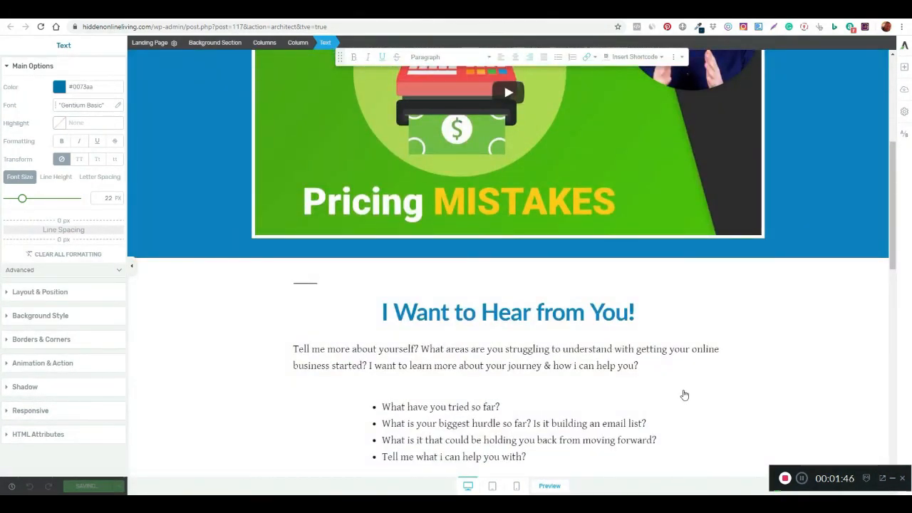
left_click_drag(893, 218, 893, 204)
scroll(775, 299, "up", 5)
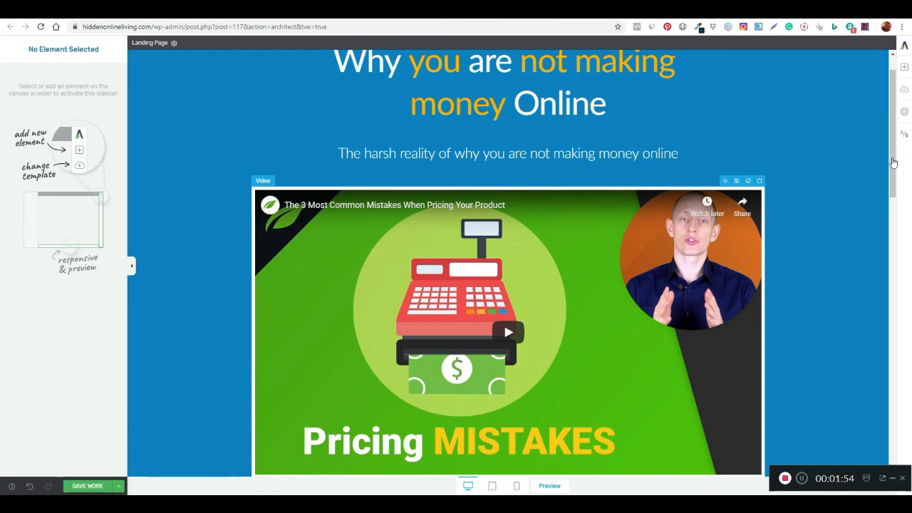
scroll(894, 163, "down", 3)
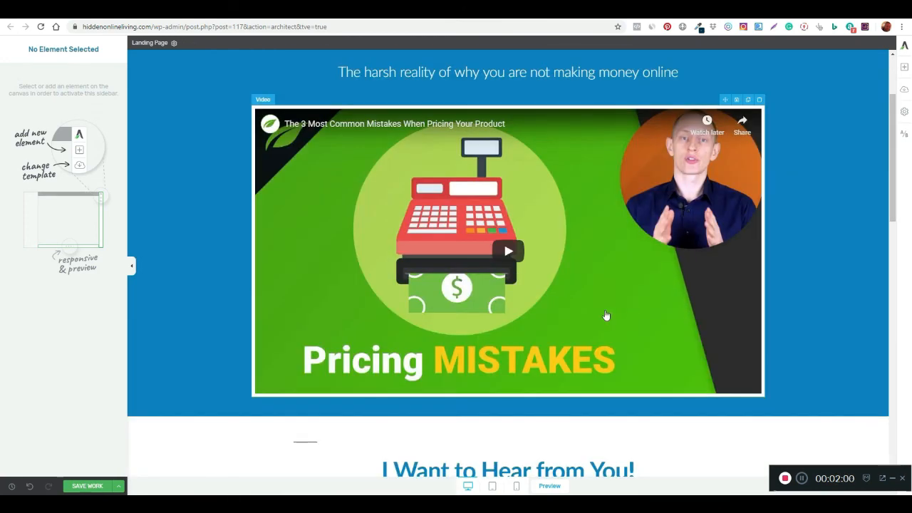
left_click(606, 315)
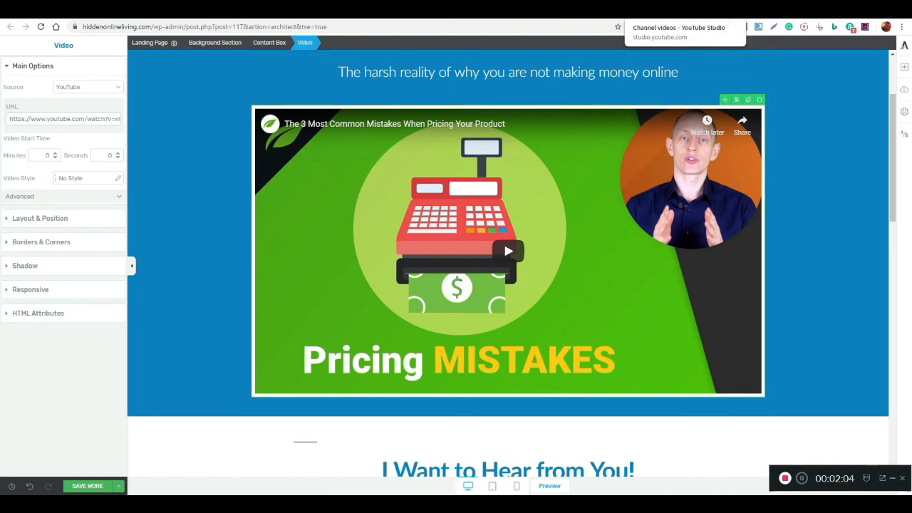
left_click(701, 26)
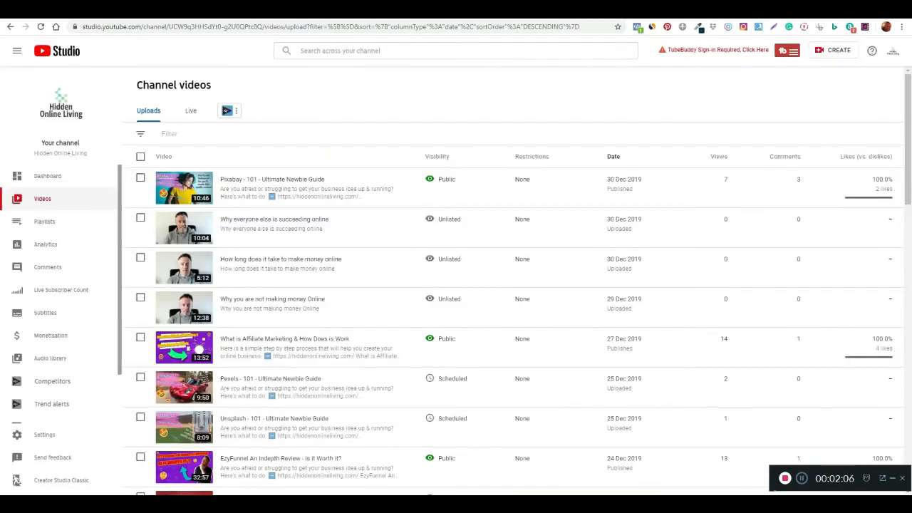
mouse_move(251, 307)
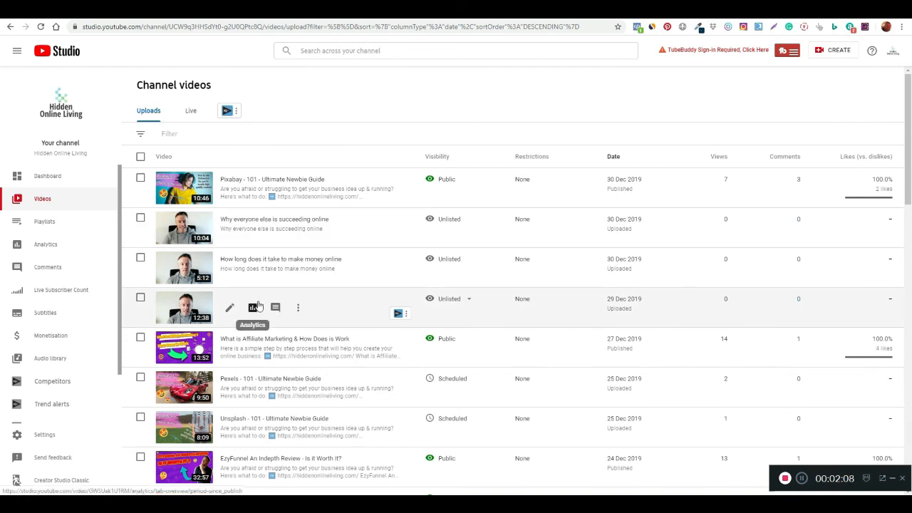
left_click(299, 311)
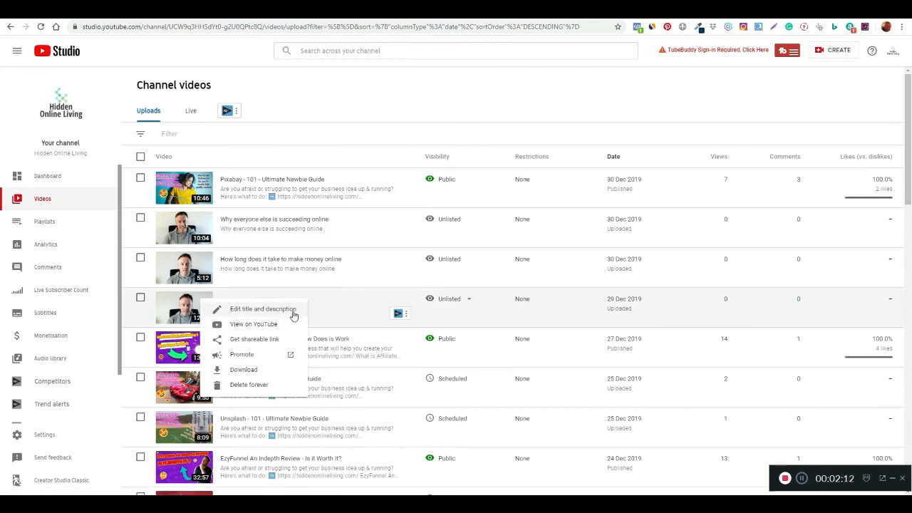
left_click(252, 339)
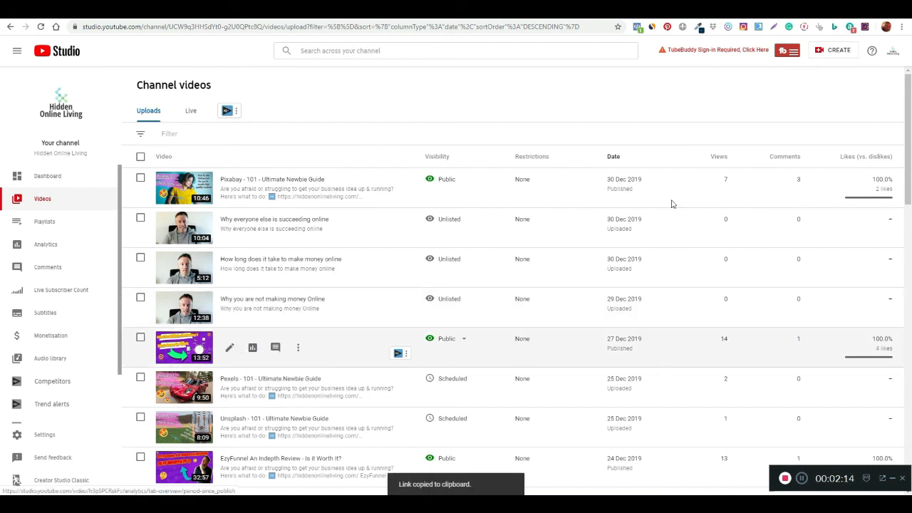
- Back in Thrive Architect, replace the video element's URL with the copied YouTube link and save the page
left_click(693, 9)
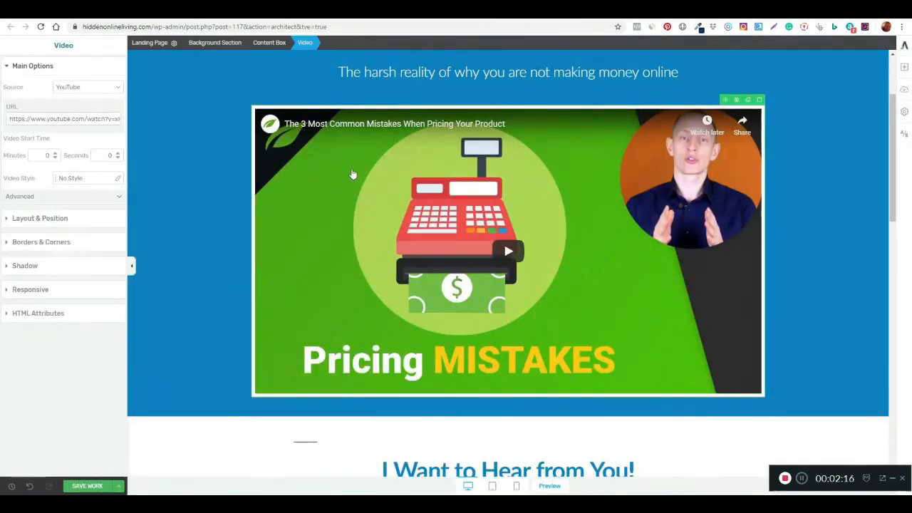
left_click(50, 119)
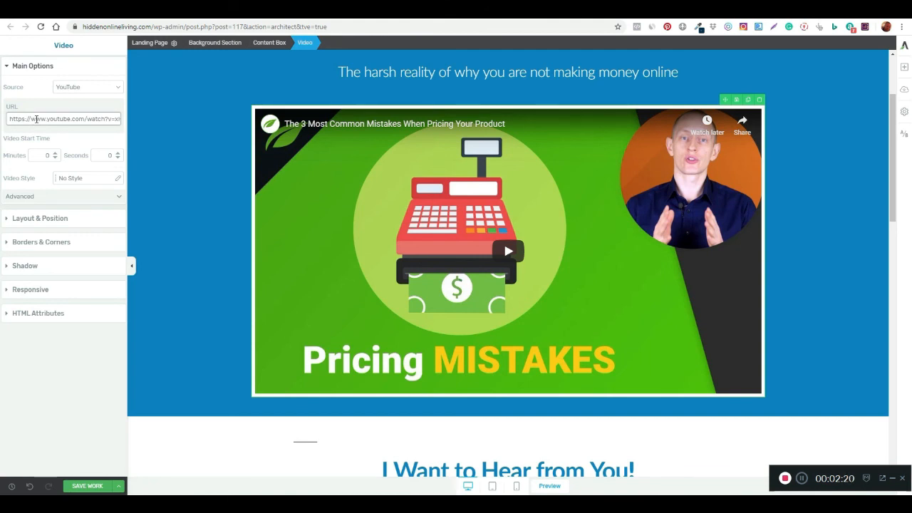
triple_click(36, 119)
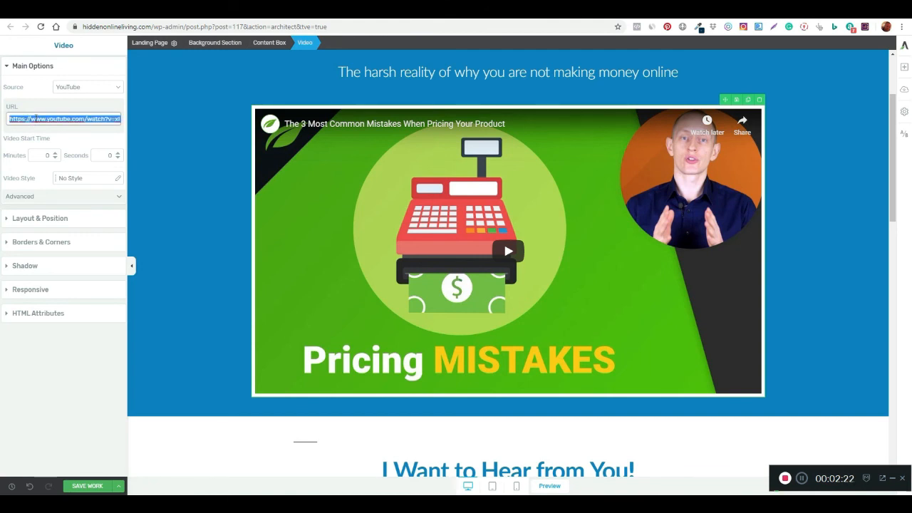
key("ctrl+v")
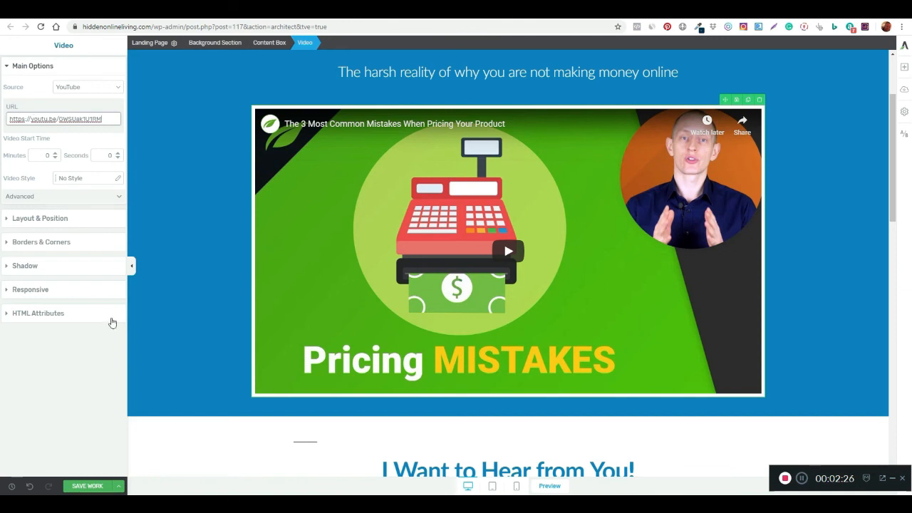
left_click(96, 488)
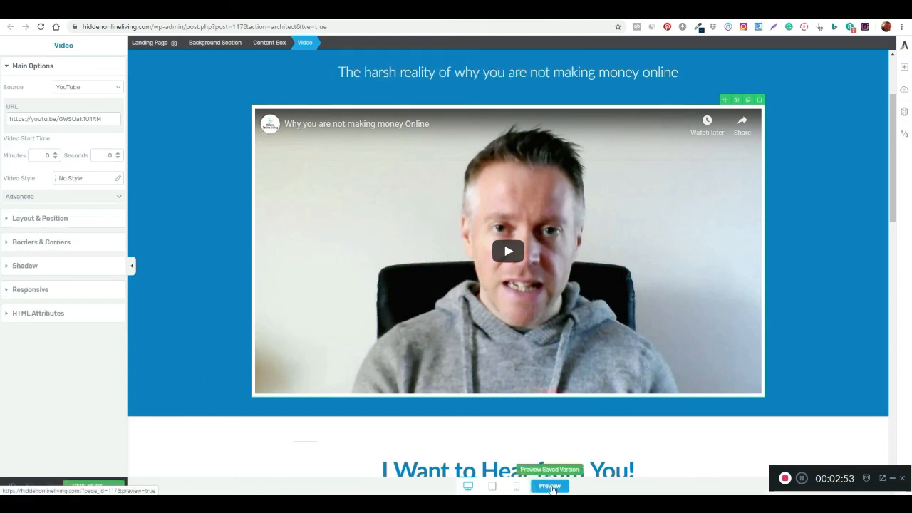
- Preview the saved page and open the footer's Privacy Policy link in a new tab
left_click(550, 488)
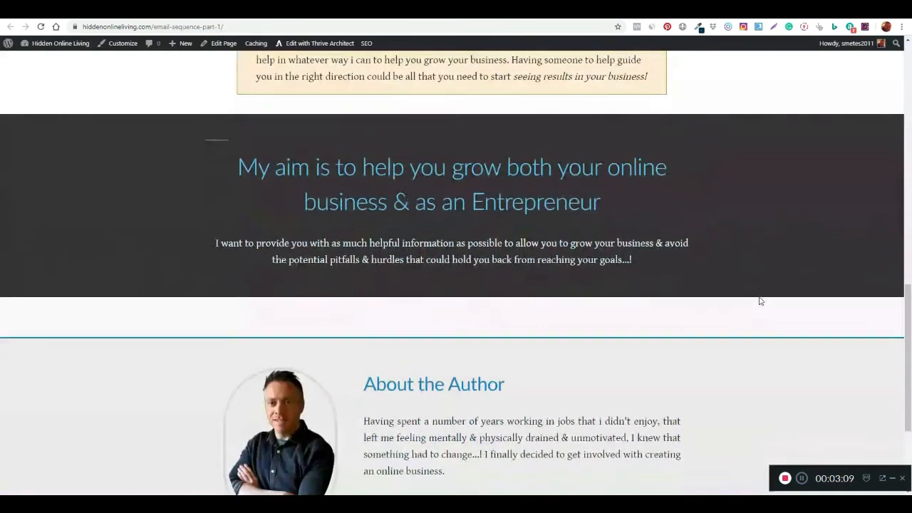
scroll(759, 301, "down", 3)
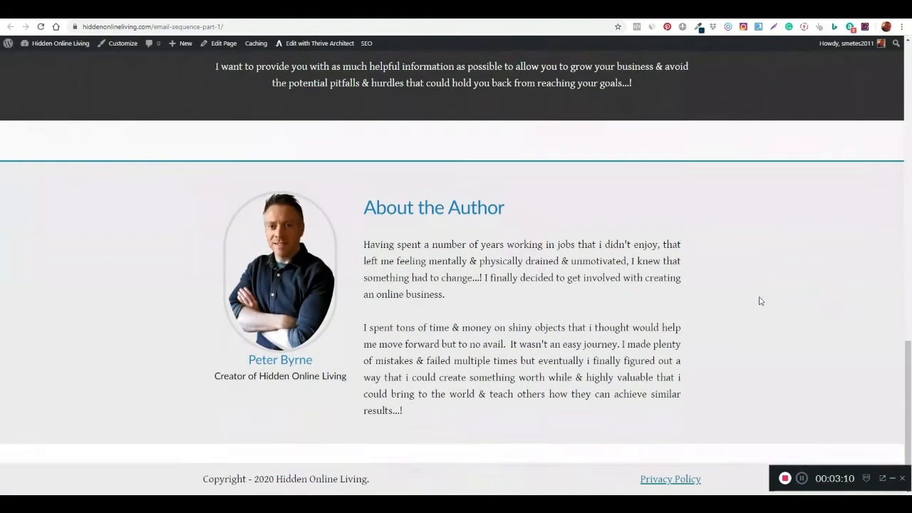
right_click(660, 481)
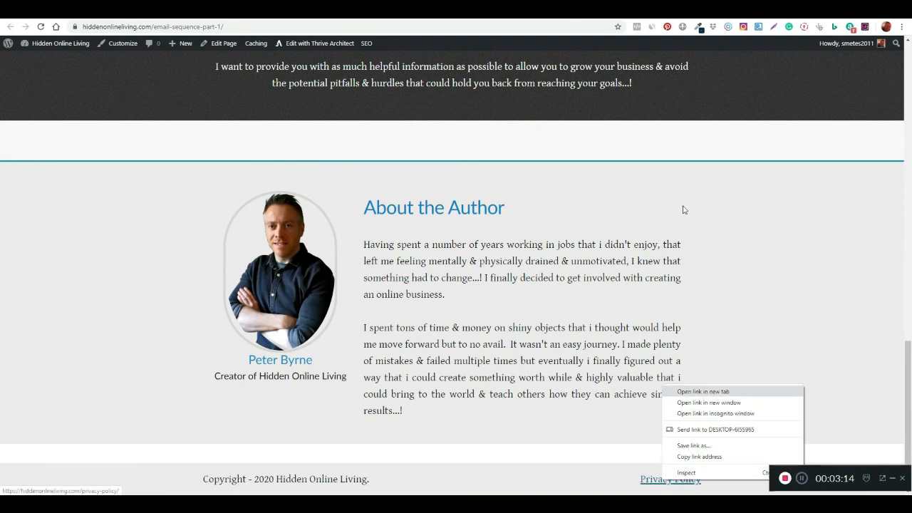
left_click(703, 391)
left_click(539, 13)
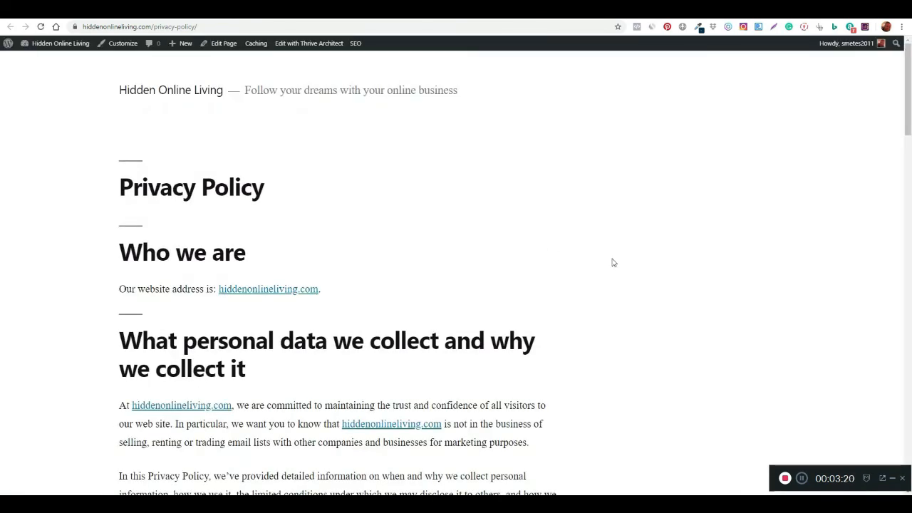
- Look through the linked Privacy Policy page, including its mailing-list and embedded-content sections
scroll(610, 260, "down", 3)
scroll(612, 262, "down", 10)
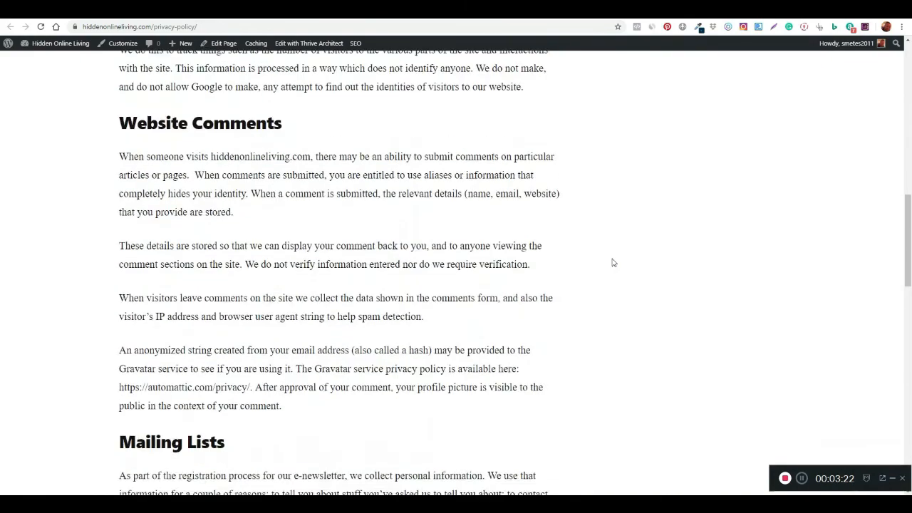
scroll(611, 262, "down", 9)
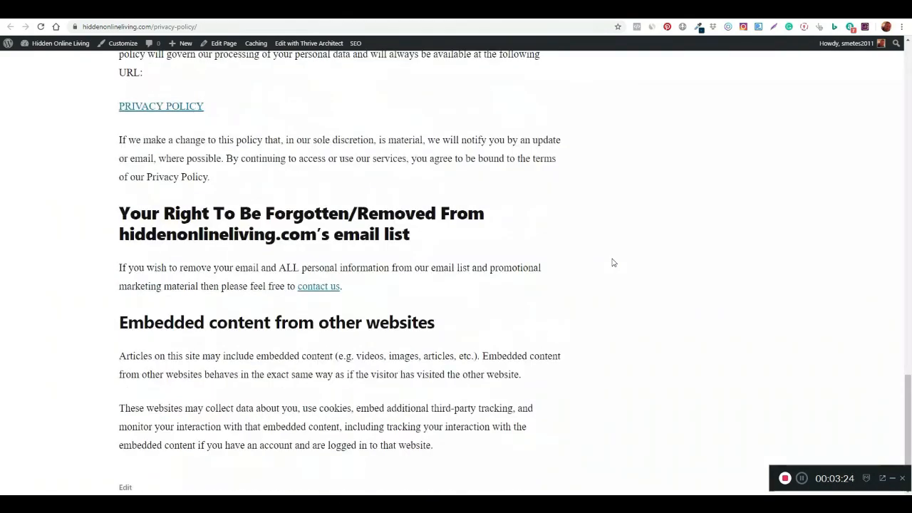
scroll(613, 262, "up", 2)
scroll(613, 262, "up", 7)
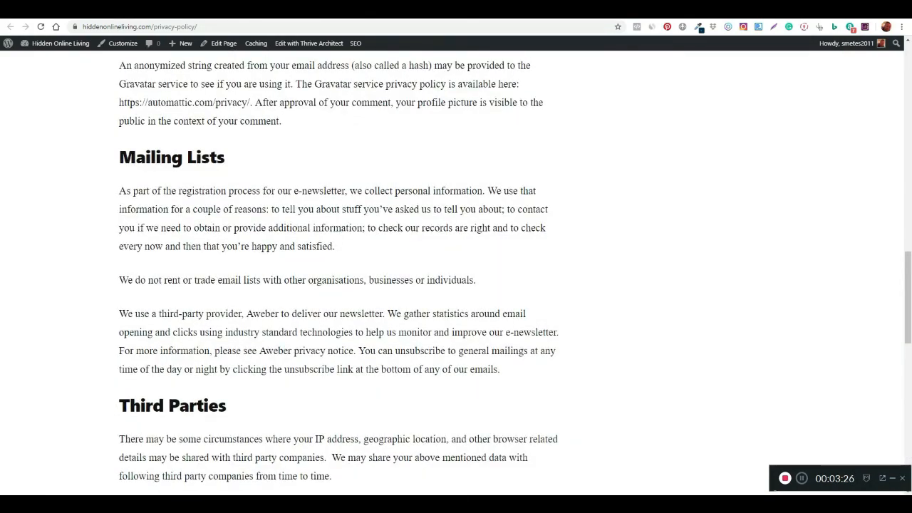
- Return to the Email Sequence Part 1 preview and review its heading, video, questions, call-out box and author sections
left_click(545, 11)
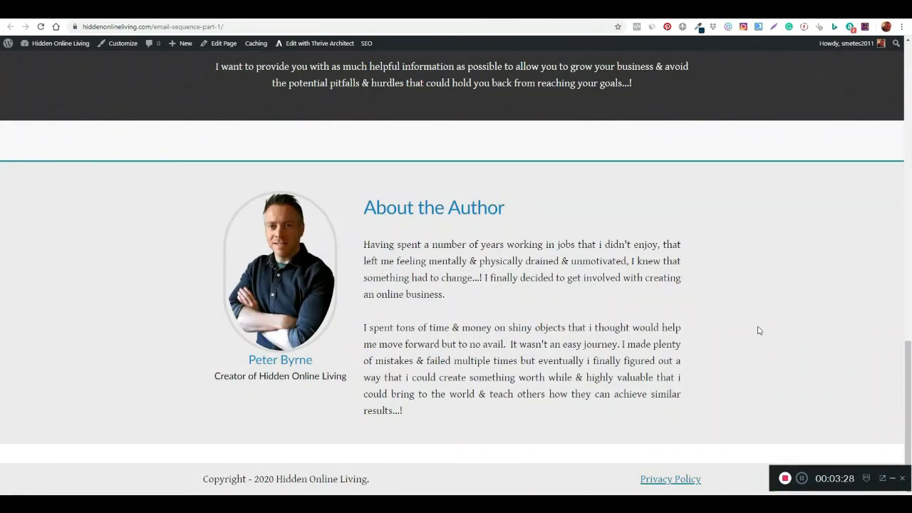
scroll(463, 361, "up", 5)
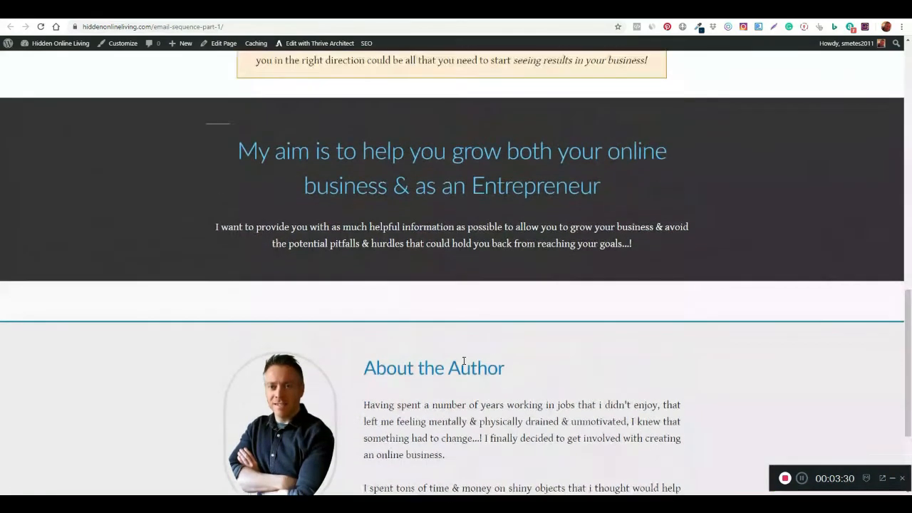
scroll(501, 350, "up", 4)
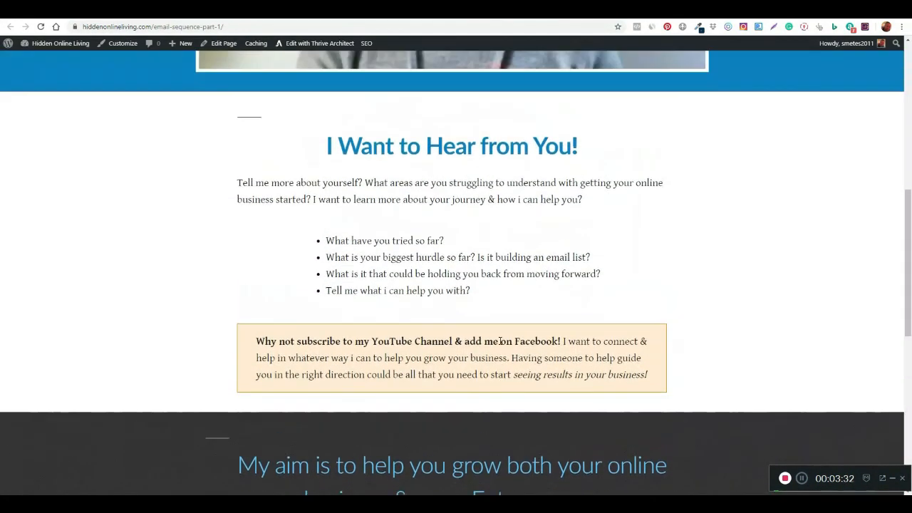
scroll(583, 349, "up", 4)
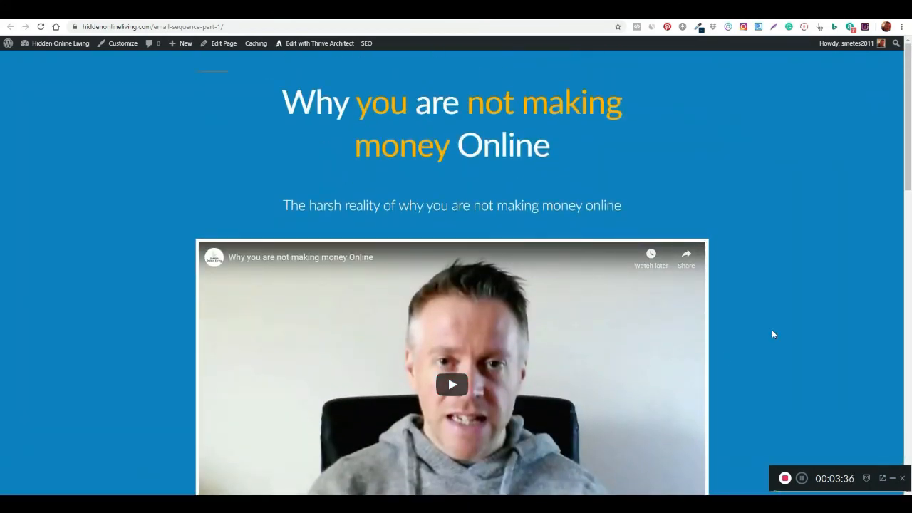
scroll(773, 331, "down", 5)
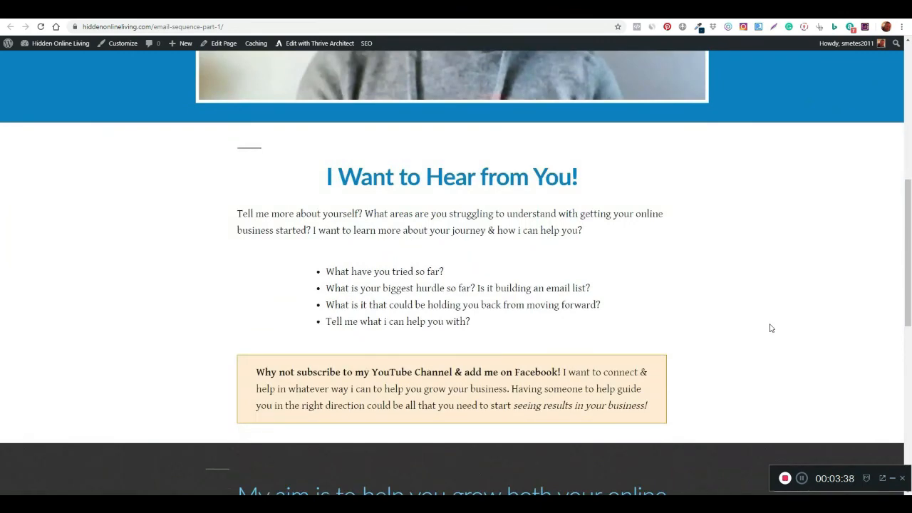
scroll(770, 328, "down", 1)
scroll(770, 325, "down", 4)
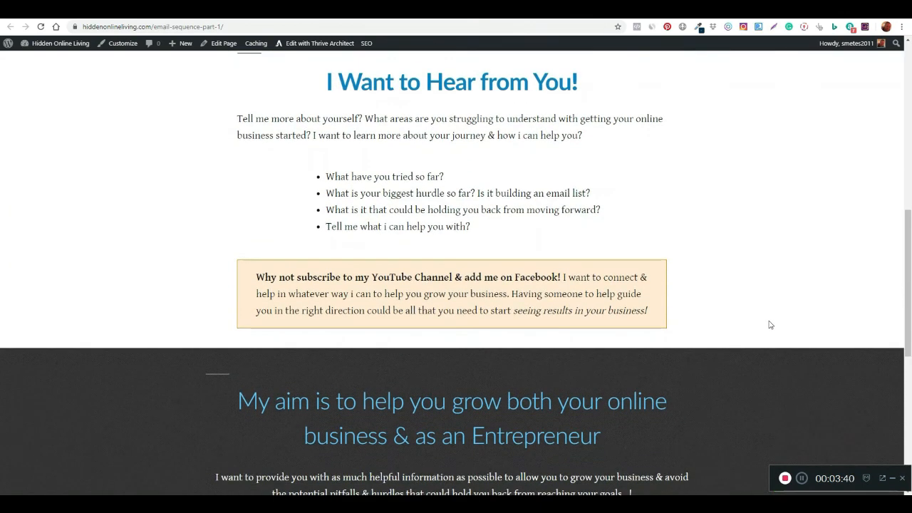
scroll(769, 317, "up", 3)
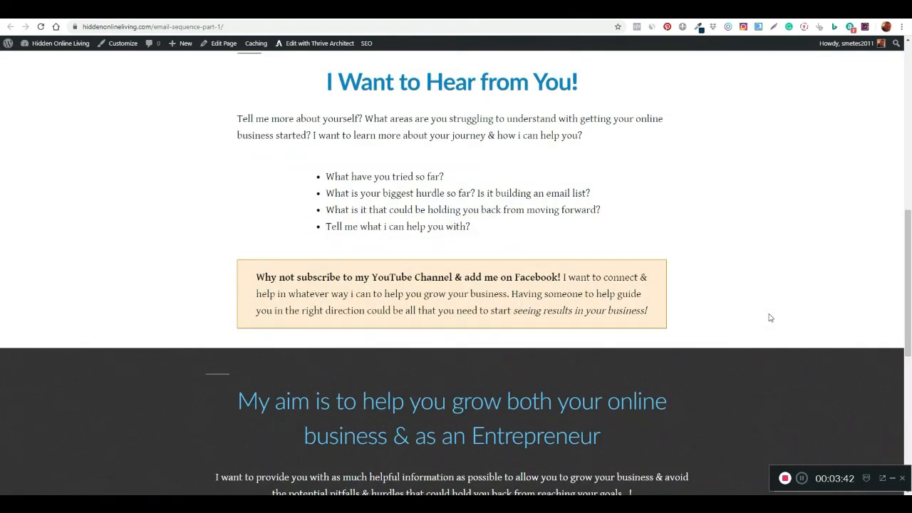
scroll(769, 318, "down", 3)
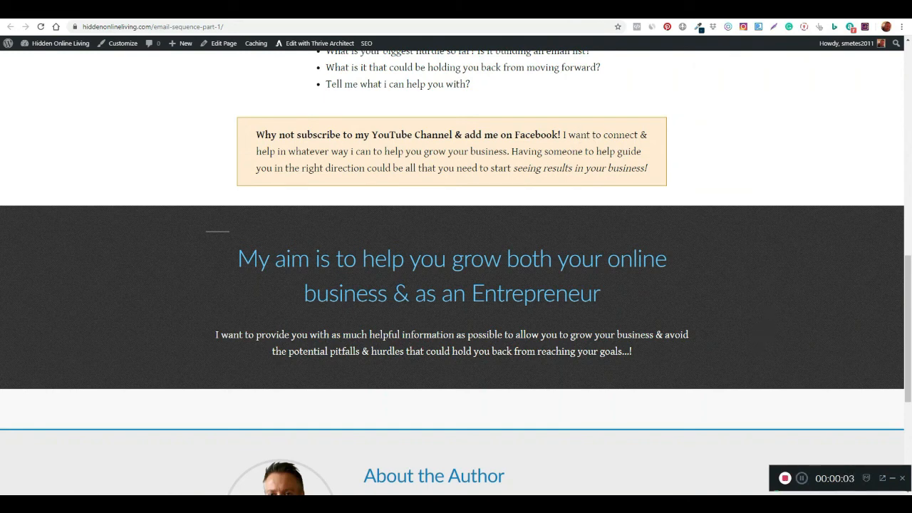
- Back in the Thrive Architect editor, switch to the tablet view and check the layout from the video down to the footer
left_click(456, 10)
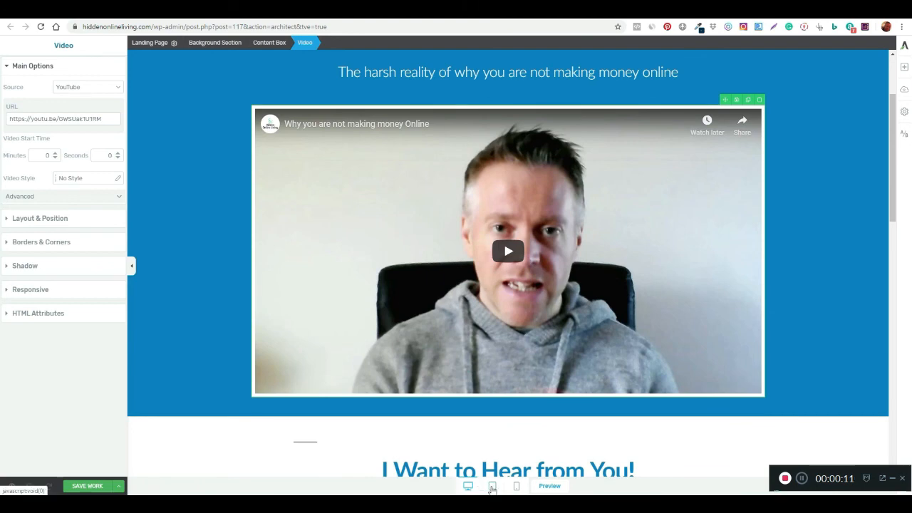
left_click(502, 488)
scroll(552, 360, "down", 3)
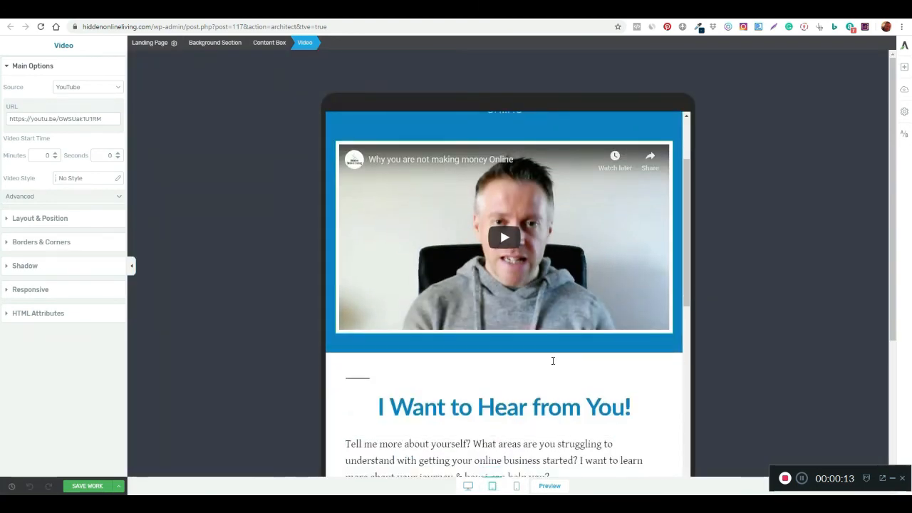
scroll(553, 360, "down", 10)
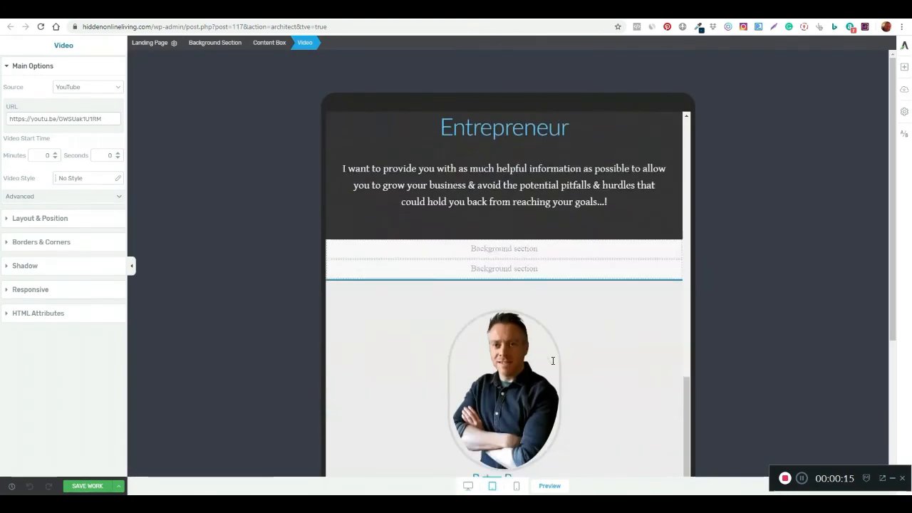
scroll(487, 373, "down", 6)
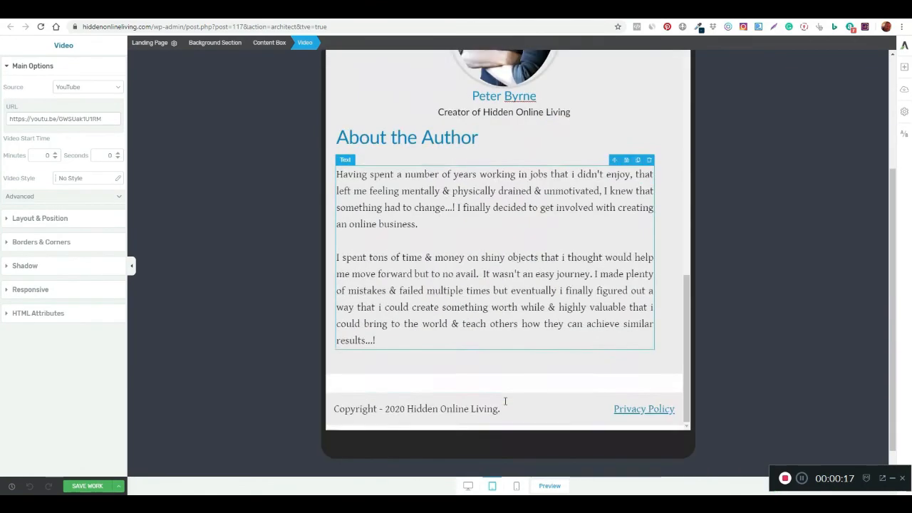
scroll(507, 401, "up", 10)
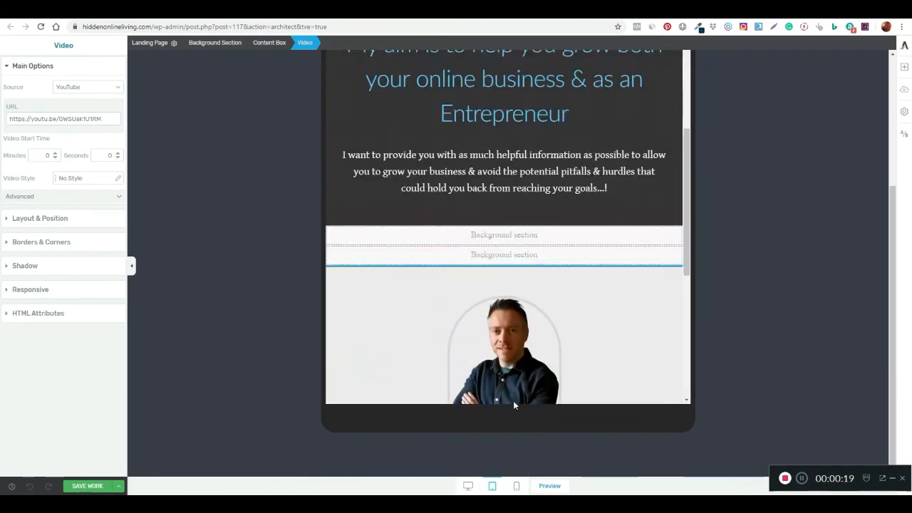
scroll(514, 399, "up", 10)
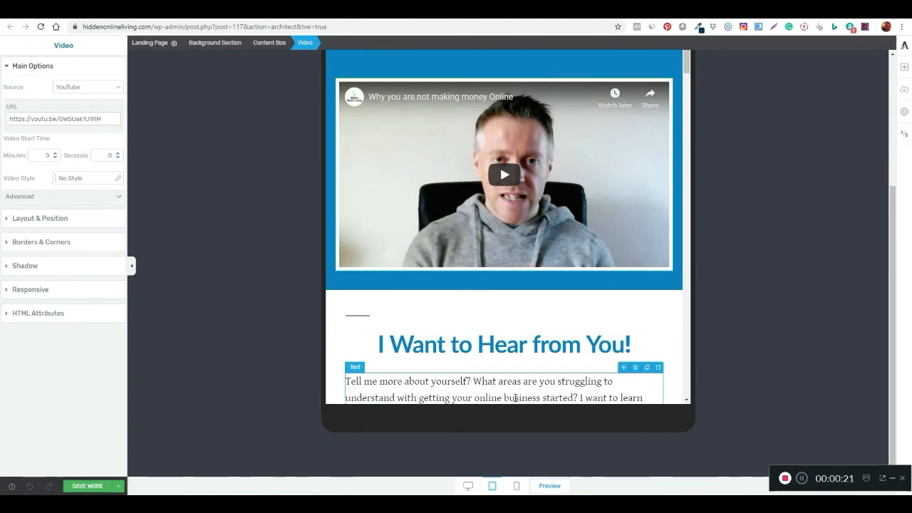
- Switch to the mobile view and check the layout from the video to the footer, selecting the off-centre bulleted question list
left_click(517, 485)
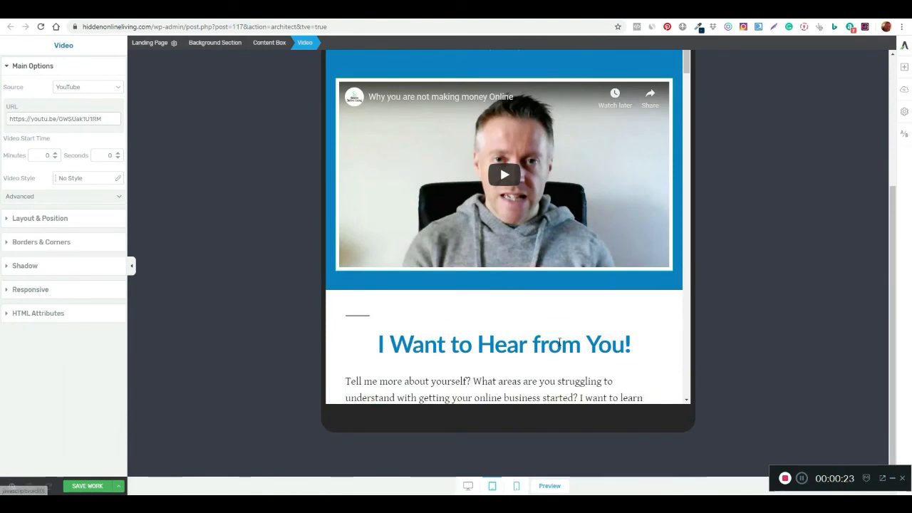
scroll(520, 250, "down", 8)
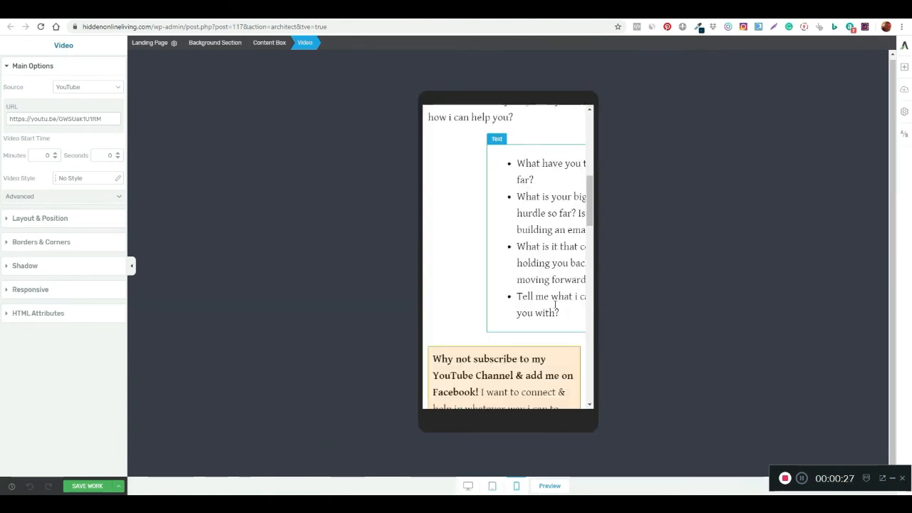
left_click(518, 247)
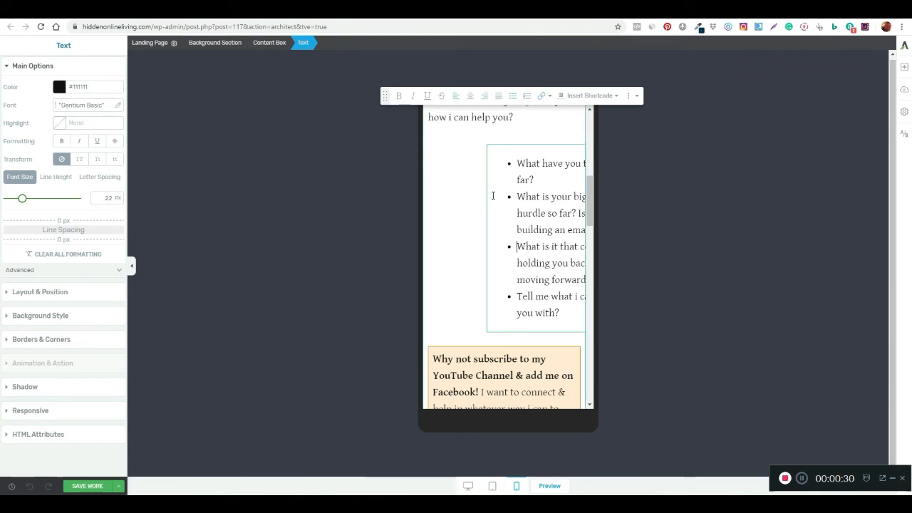
scroll(497, 373, "down", 10)
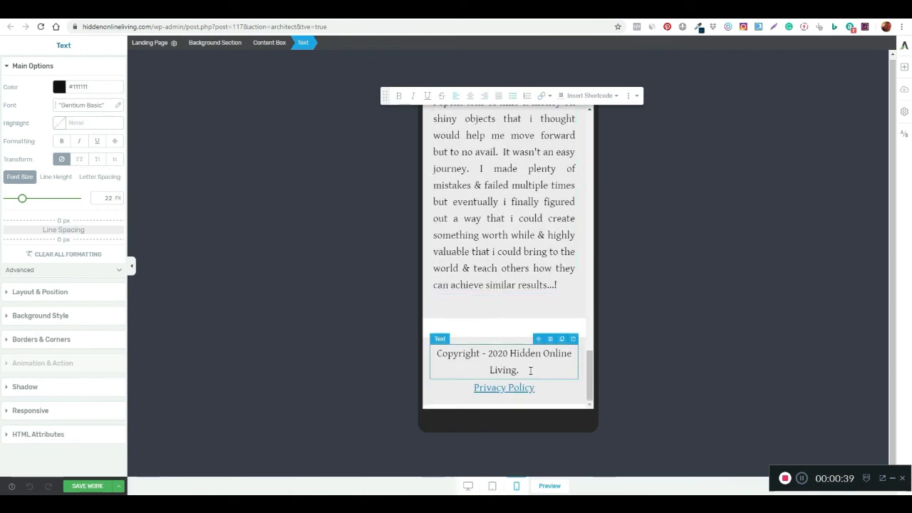
scroll(526, 377, "up", 10)
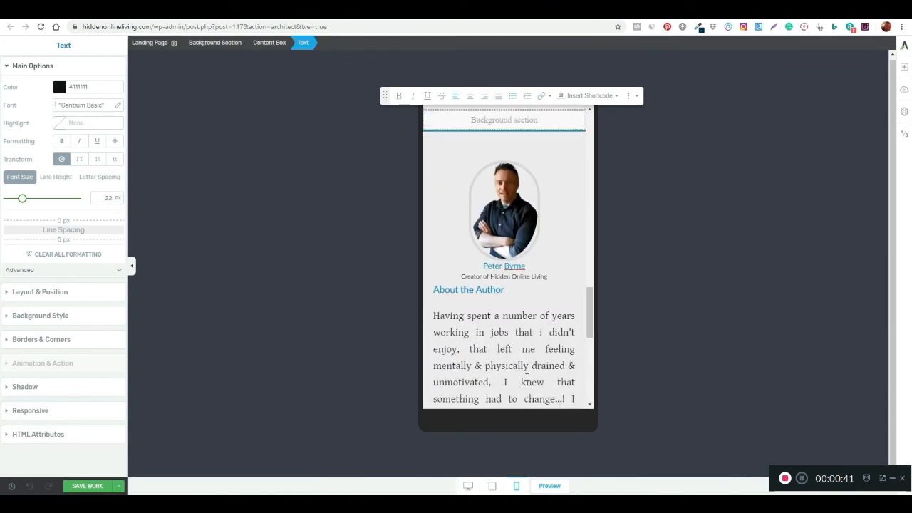
scroll(527, 377, "up", 3)
scroll(522, 322, "down", 2)
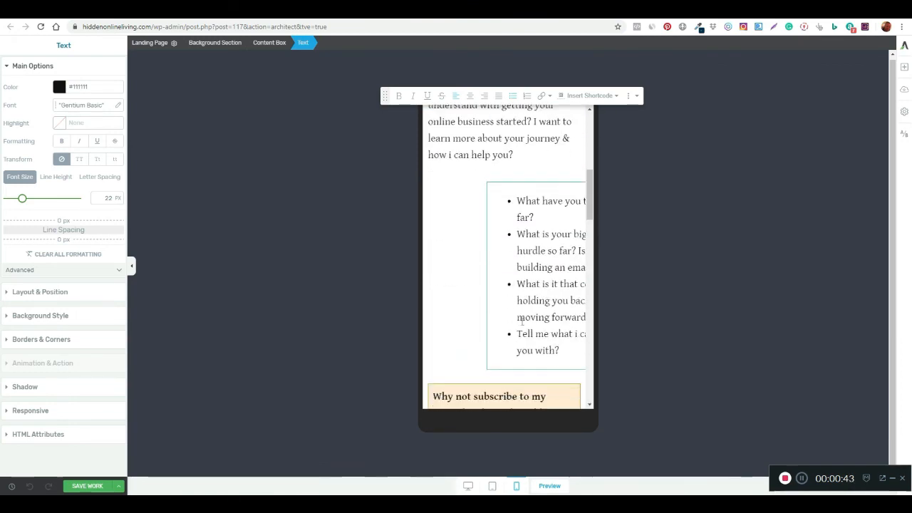
scroll(527, 285, "up", 5)
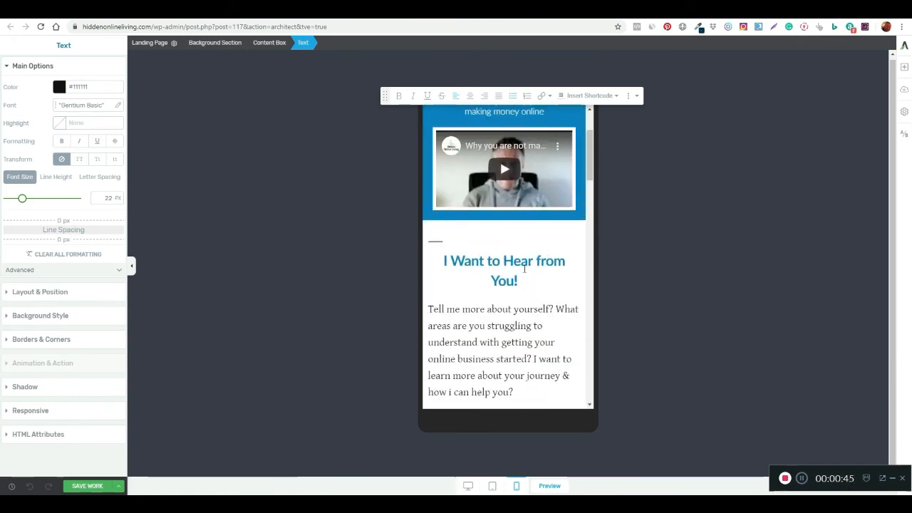
- Set the bulleted question list's relative horizontal position to 0 px for the mobile view and save the page
scroll(518, 282, "down", 3)
scroll(518, 283, "down", 3)
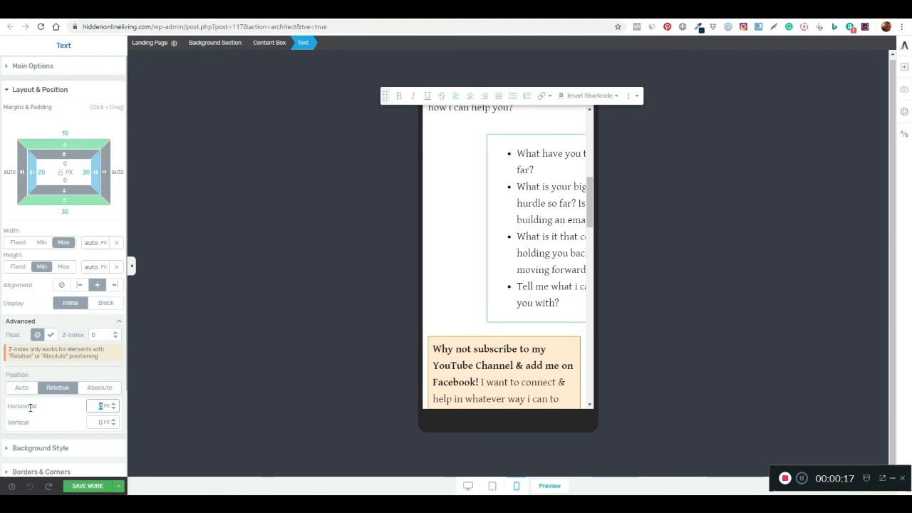
left_click(112, 404)
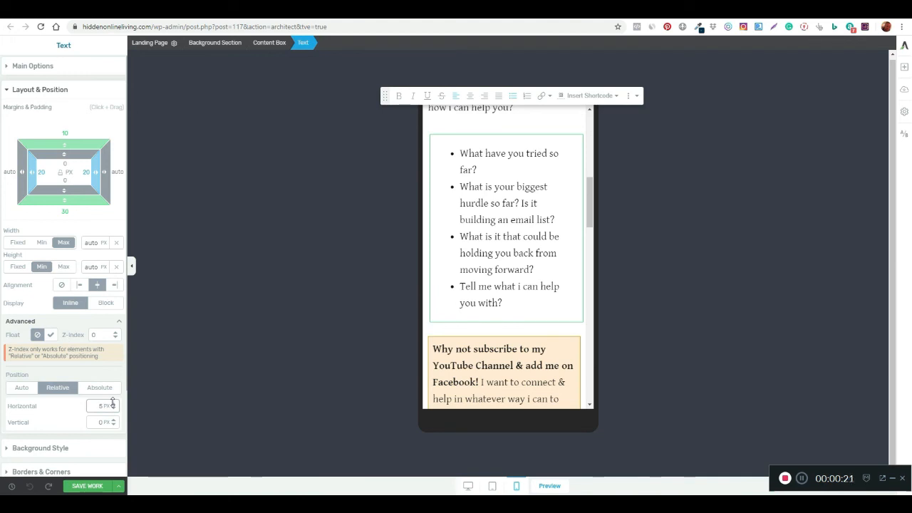
left_click_drag(112, 402, 113, 405)
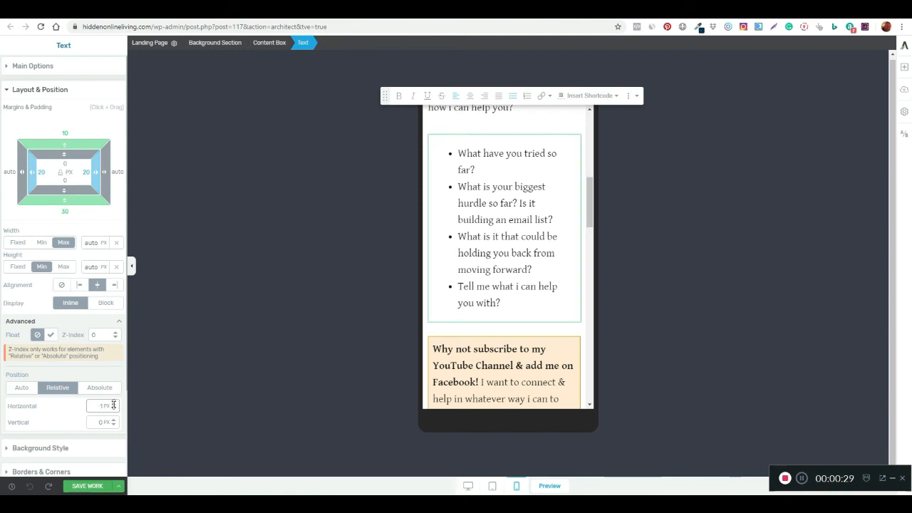
left_click(113, 404)
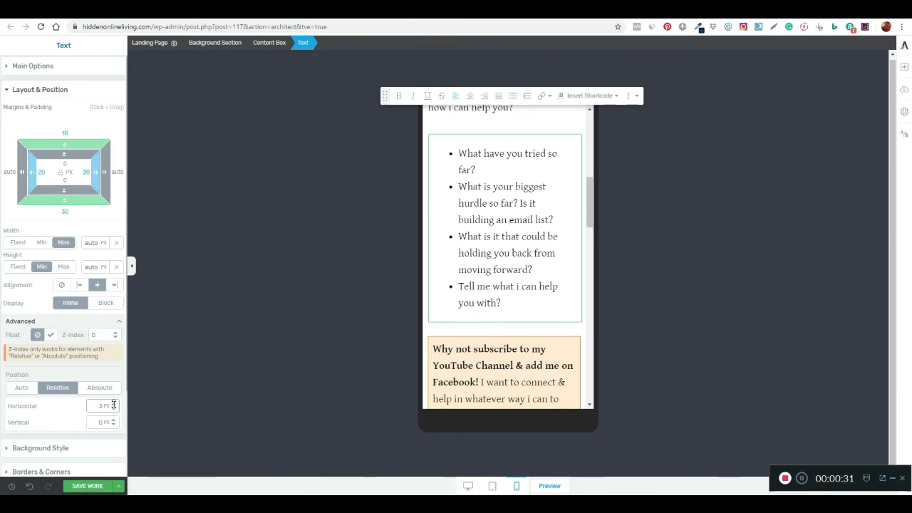
left_click_drag(113, 404, 113, 405)
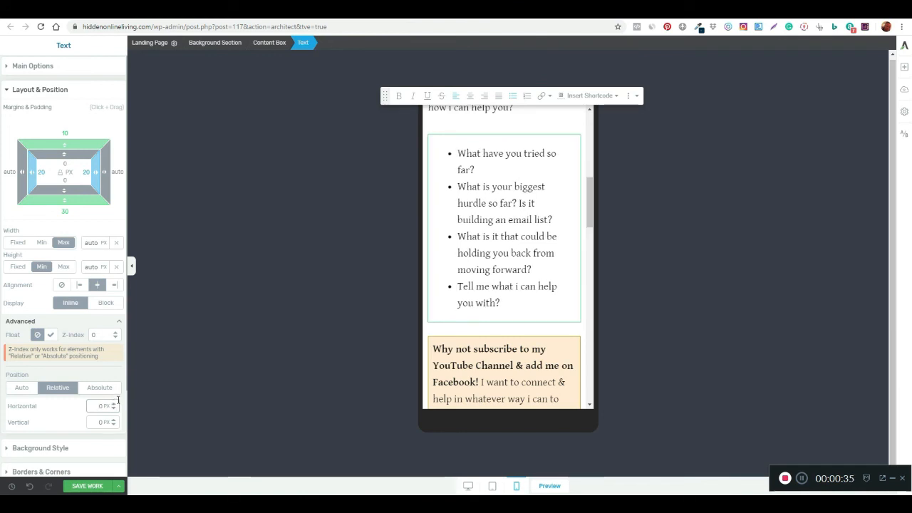
left_click(87, 485)
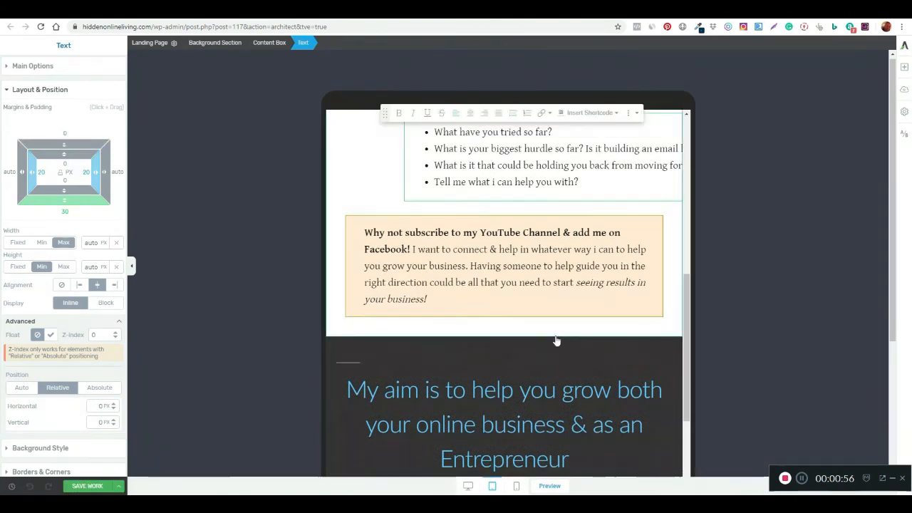
- In the tablet view, set the bulleted question list's relative horizontal position to 2 px and save the page
scroll(556, 340, "up", 3)
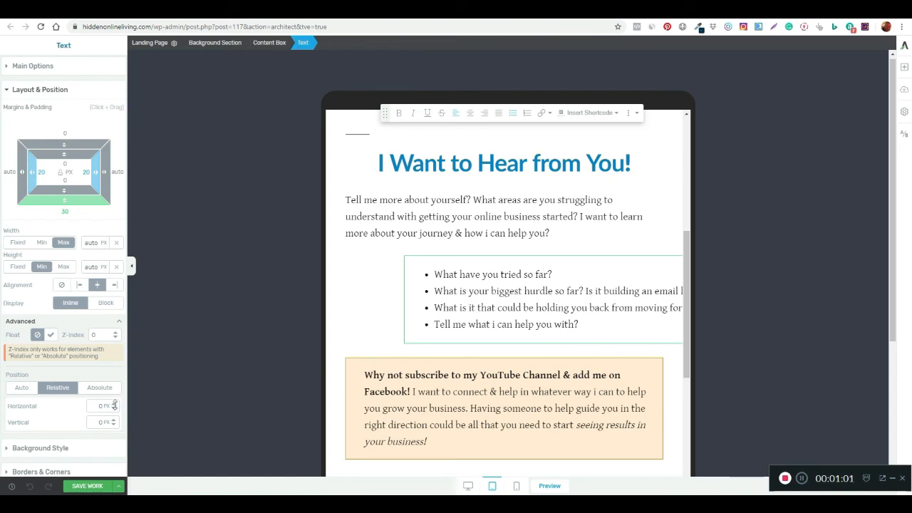
left_click_drag(114, 405, 114, 405)
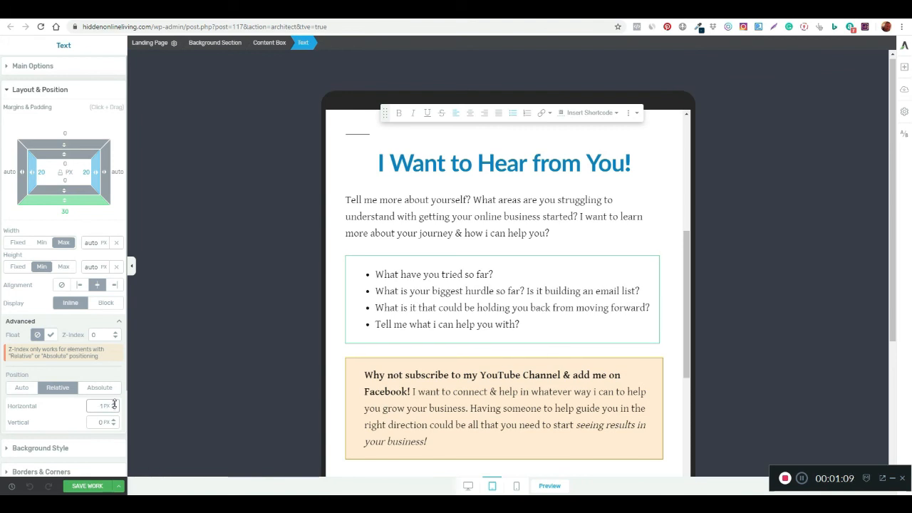
left_click_drag(114, 405, 114, 404)
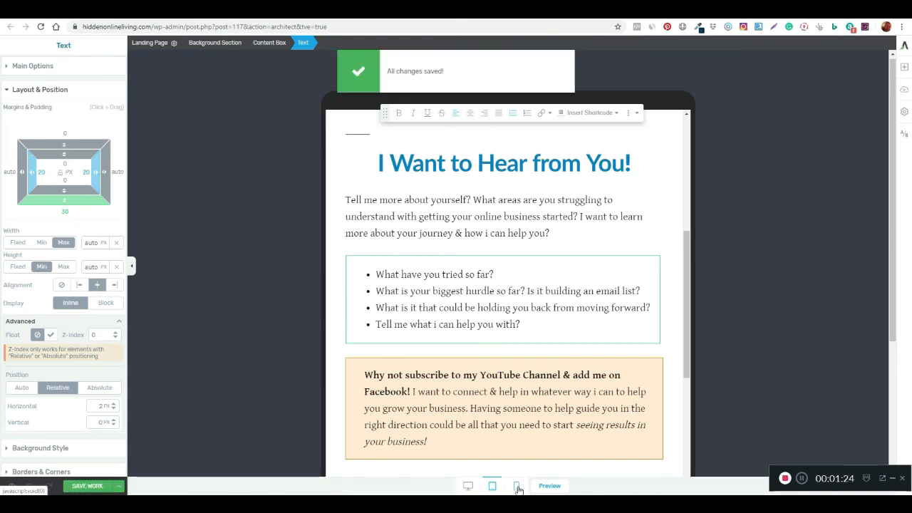
- Return to the mobile view and recheck the question list, the author section and the heading with its video
left_click(516, 486)
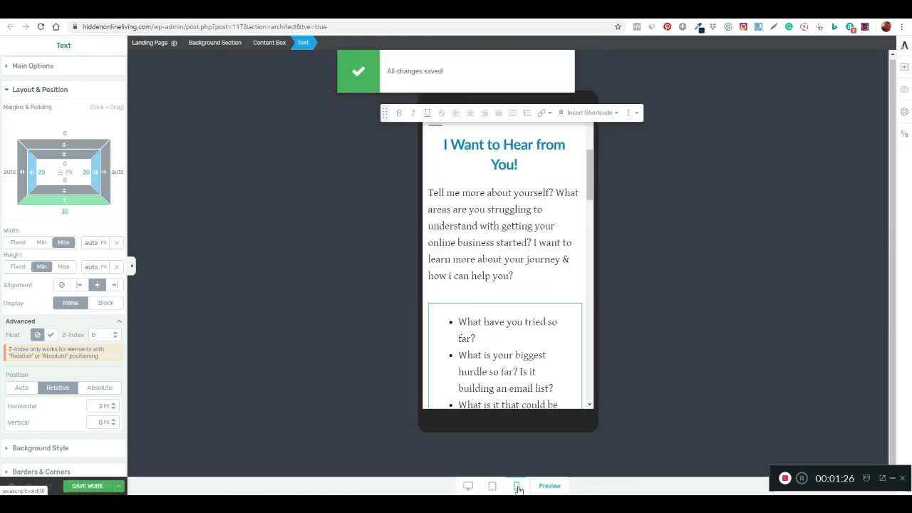
scroll(513, 338, "down", 1)
scroll(513, 338, "down", 10)
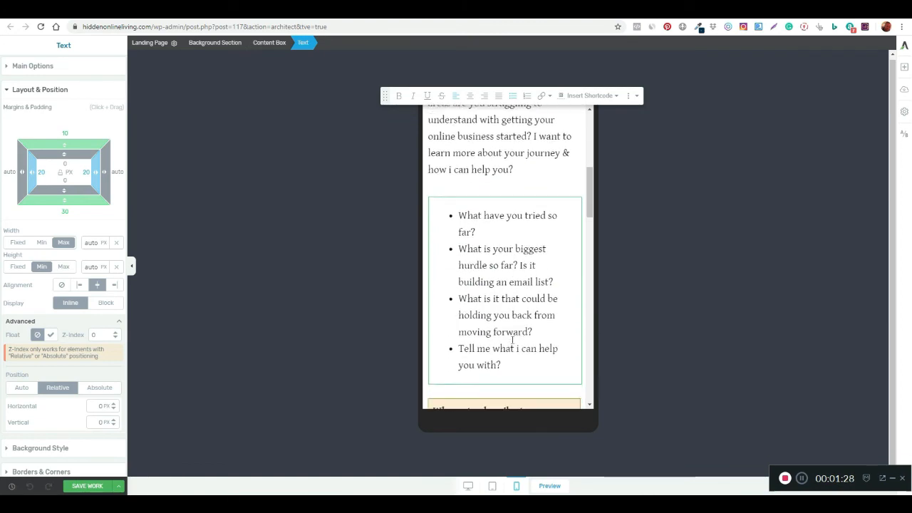
scroll(513, 337, "down", 8)
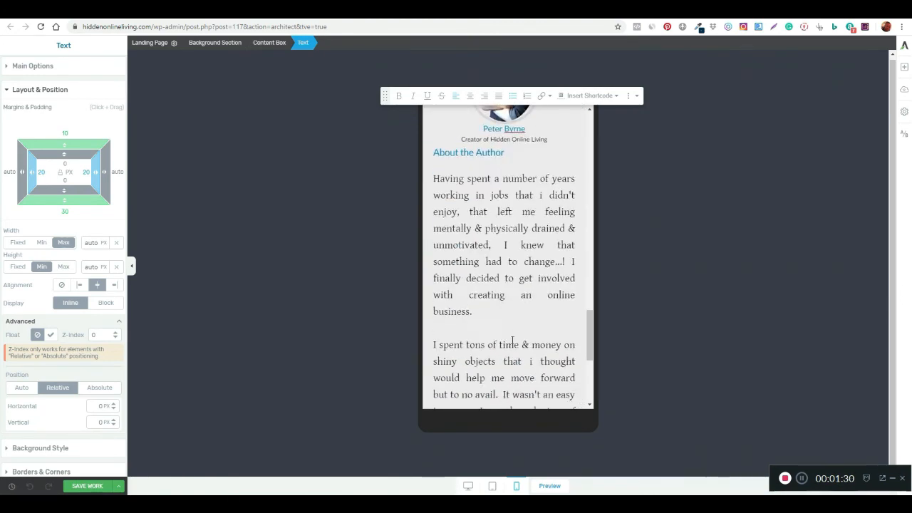
scroll(512, 339, "up", 5)
scroll(512, 339, "up", 15)
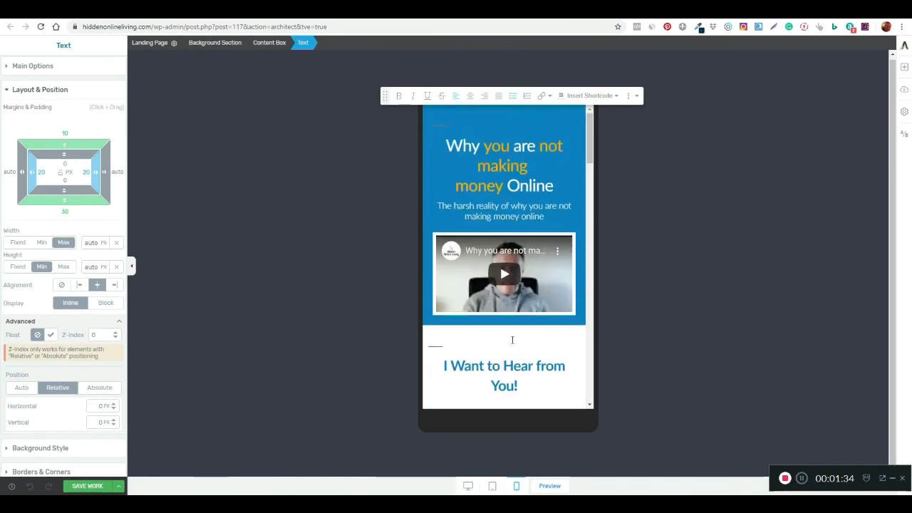
- Switch to the tablet view and review the page from the main heading down to the author section
left_click(492, 486)
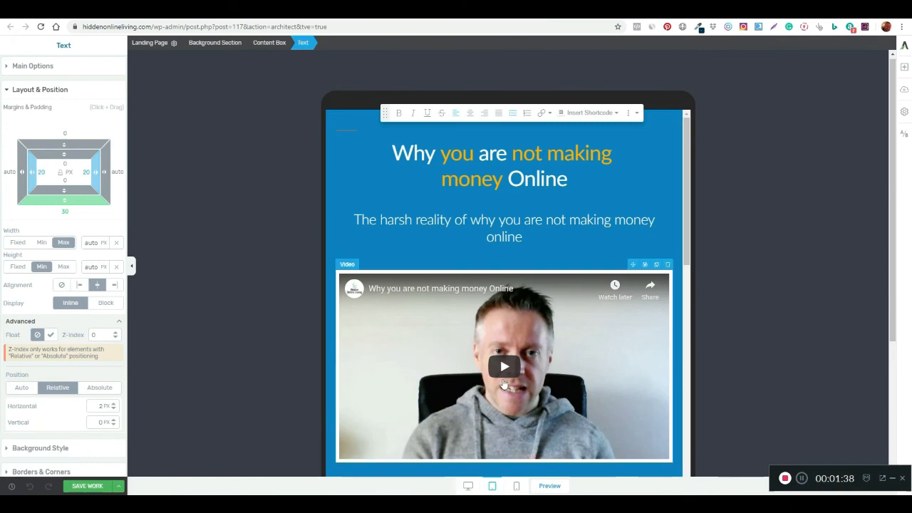
scroll(503, 383, "down", 4)
scroll(503, 383, "down", 10)
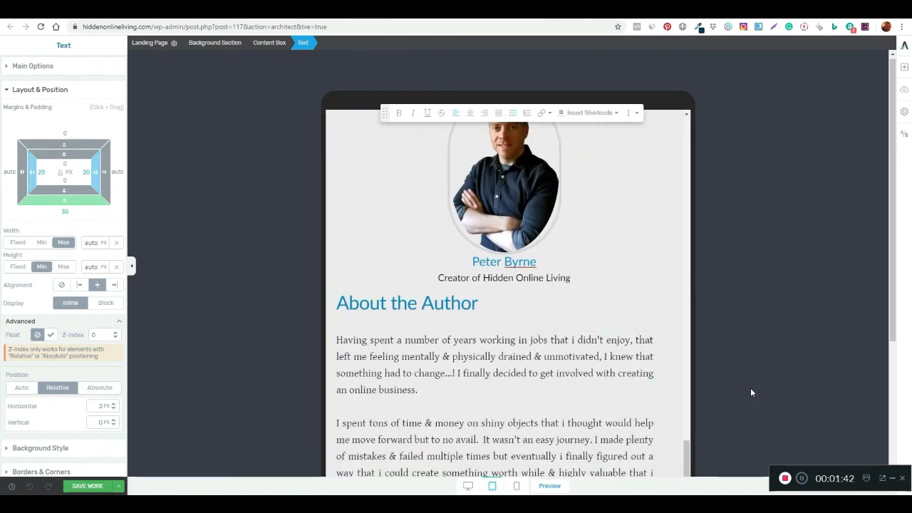
- In the desktop view, set the bulleted question list's relative horizontal position to 123 px and save the page
scroll(732, 397, "down", 3)
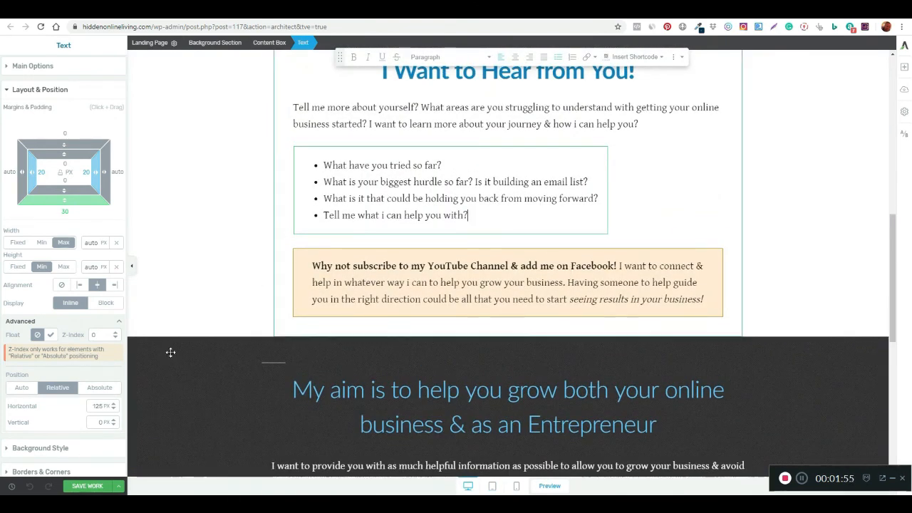
left_click_drag(114, 405, 114, 406)
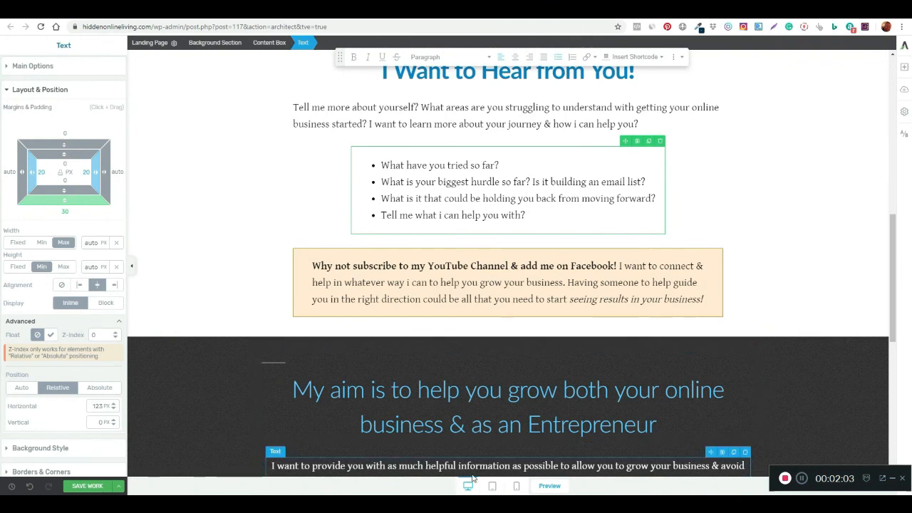
left_click(100, 486)
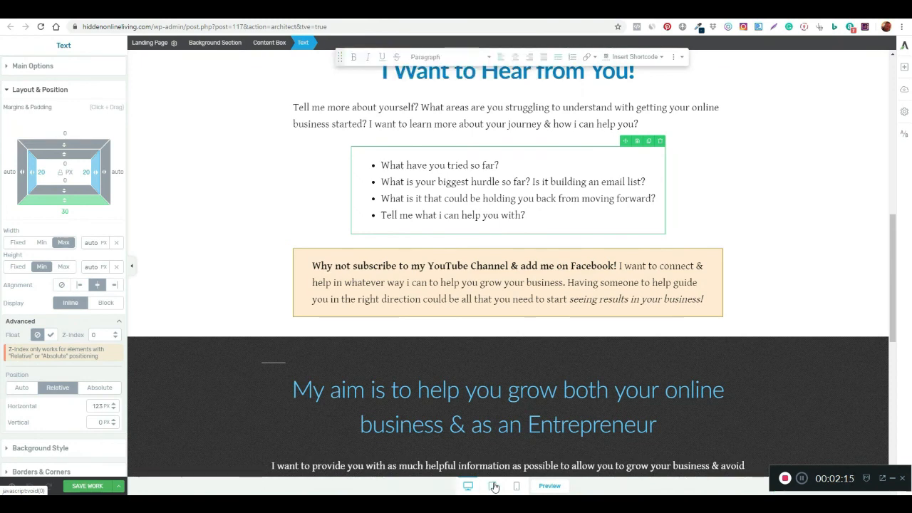
- Compare the question list's placement across the tablet, mobile and desktop views
left_click(491, 486)
left_click(518, 487)
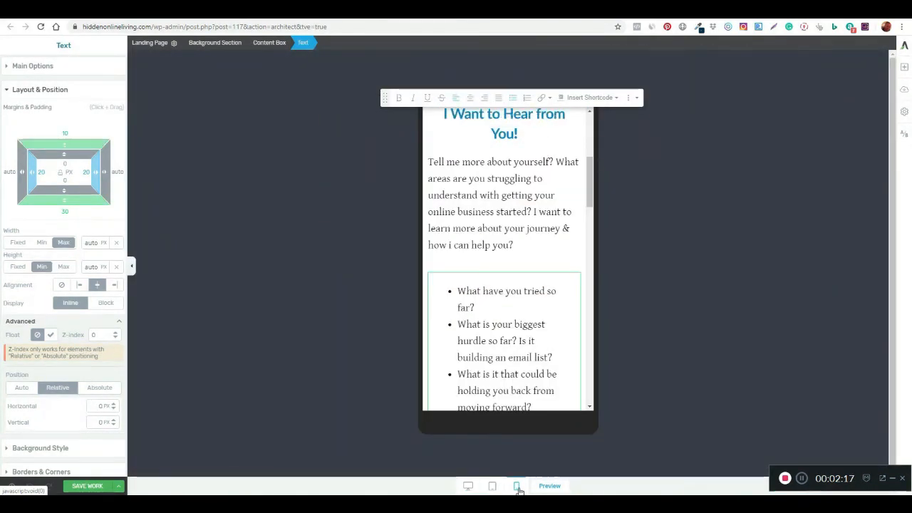
left_click(469, 487)
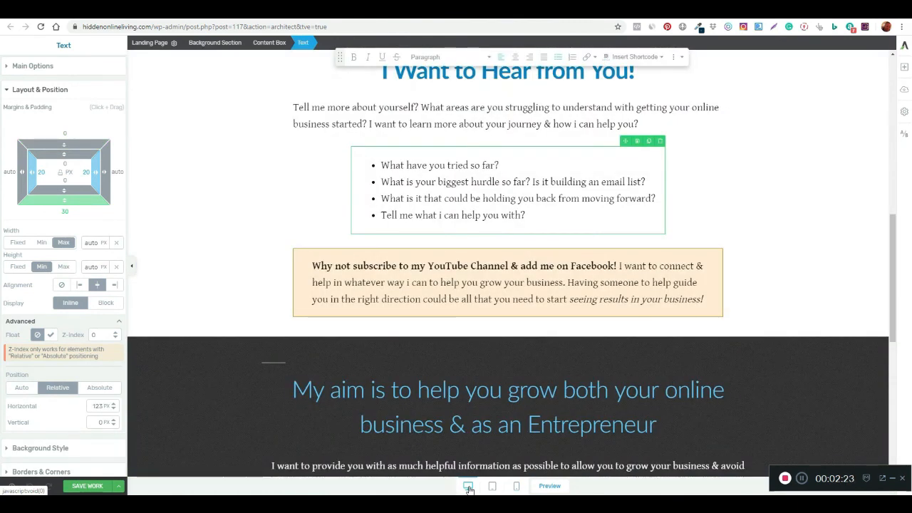
left_click(517, 487)
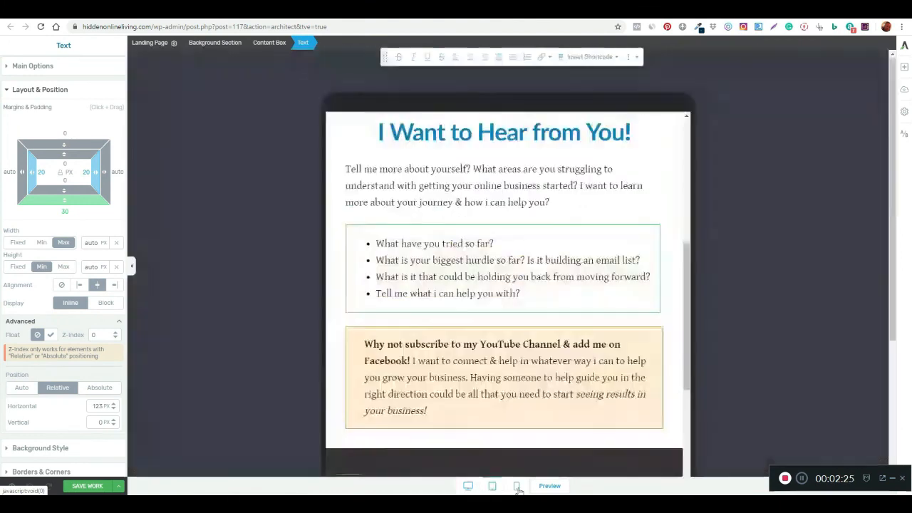
left_click(516, 487)
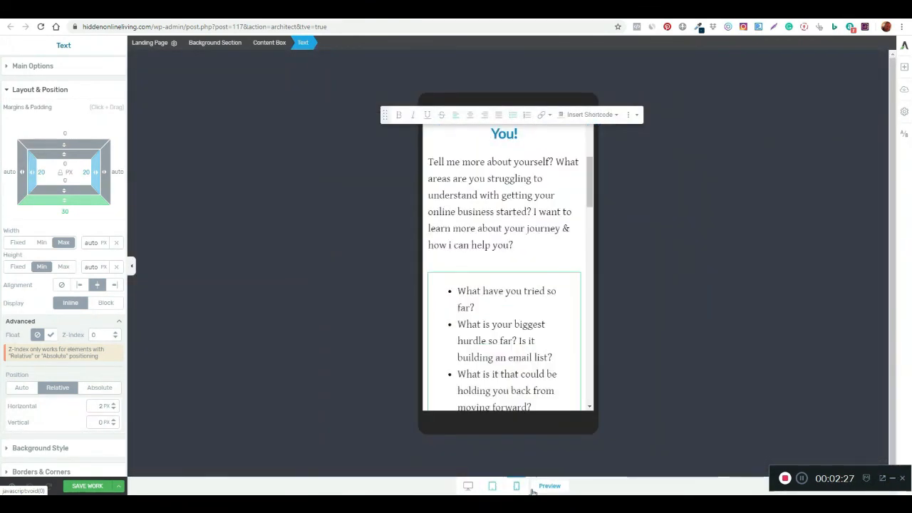
- Preview the saved page and review its video, question list, aim statement, author section and footer
left_click(549, 486)
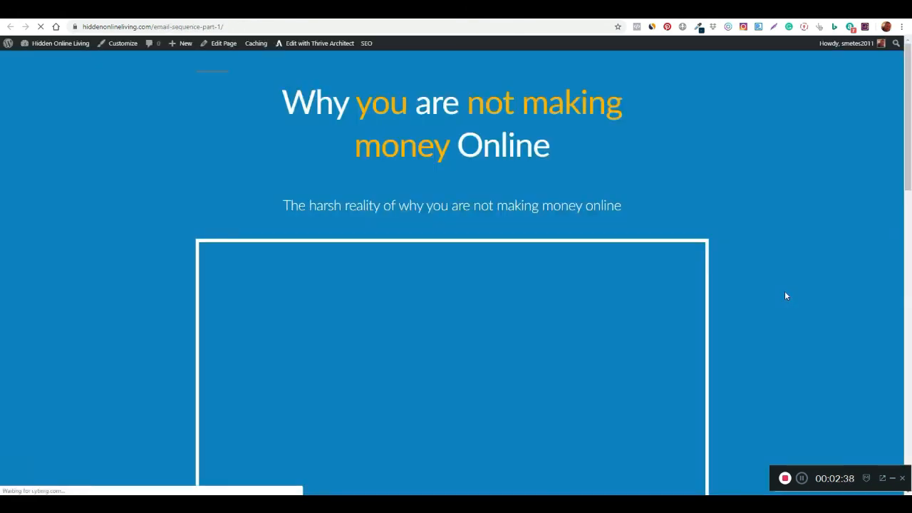
scroll(785, 291, "down", 3)
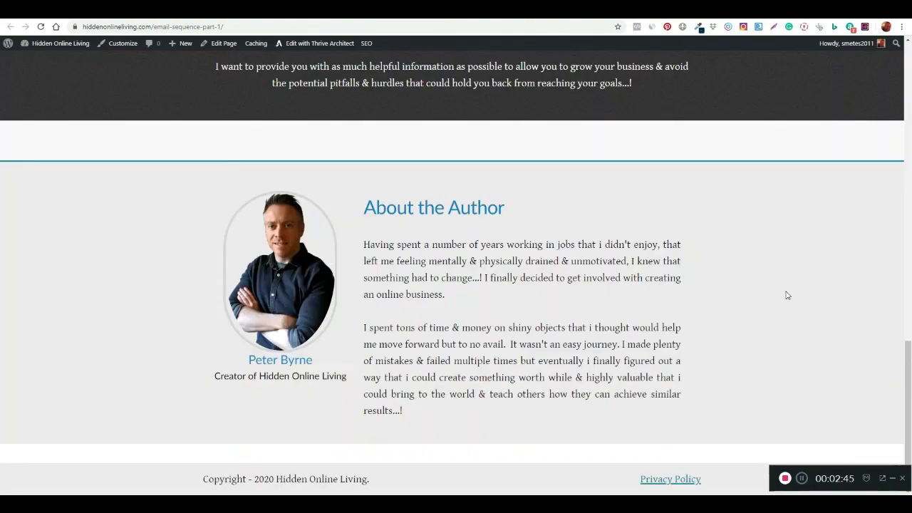
scroll(787, 295, "up", 2)
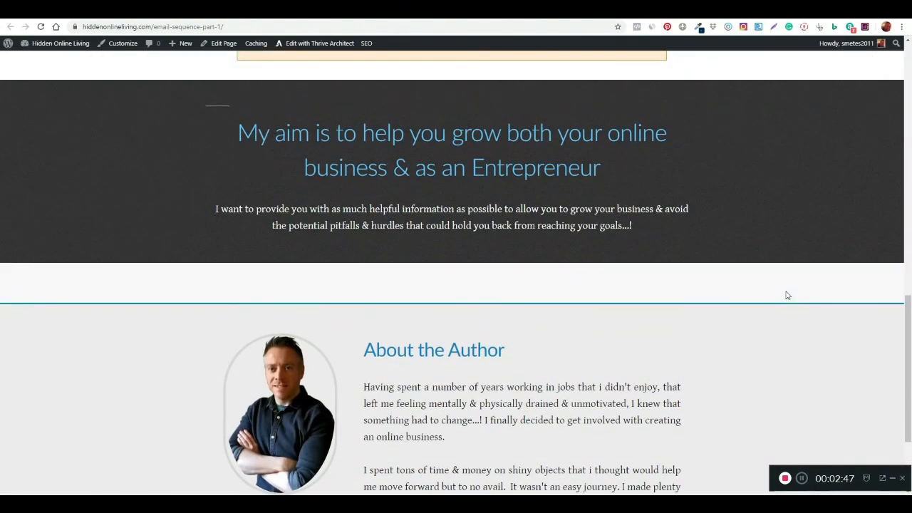
scroll(787, 293, "up", 10)
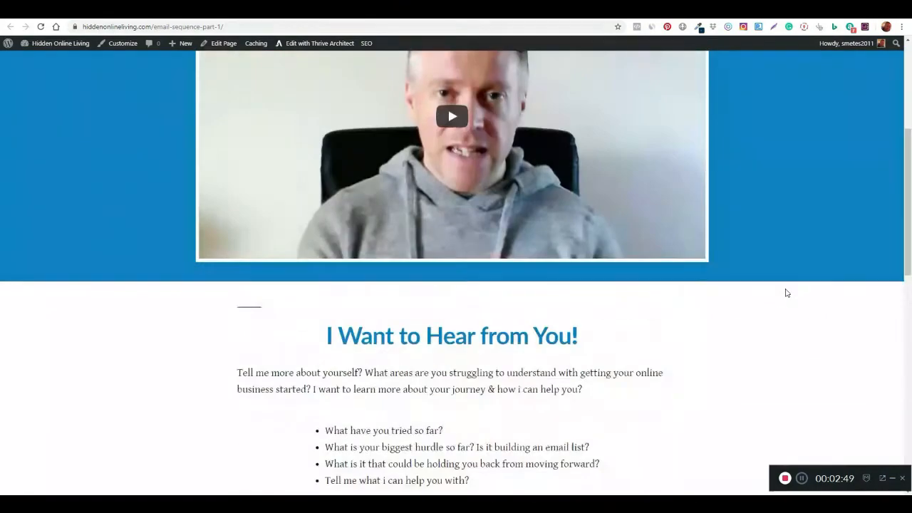
scroll(787, 293, "up", 1)
scroll(786, 293, "down", 6)
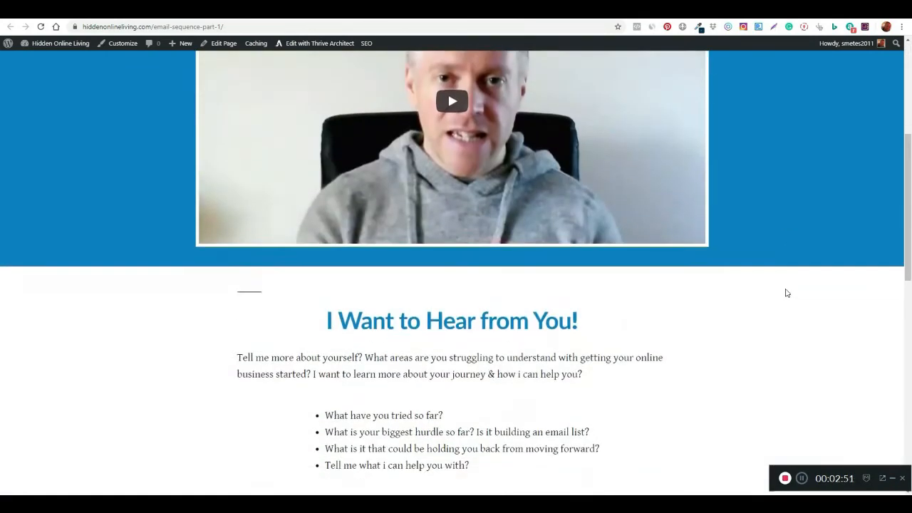
scroll(786, 293, "down", 7)
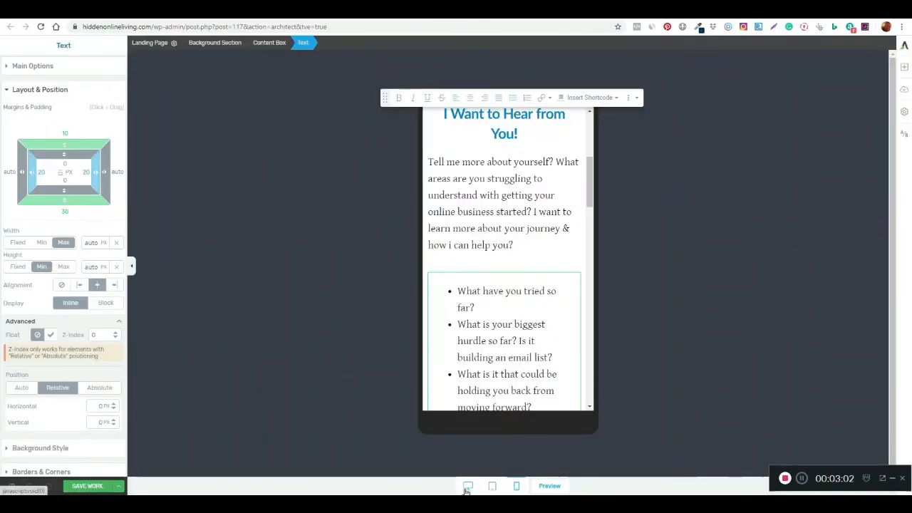
- Return to the desktop view, save the page and review its layout from the question list down to the author section
left_click(467, 486)
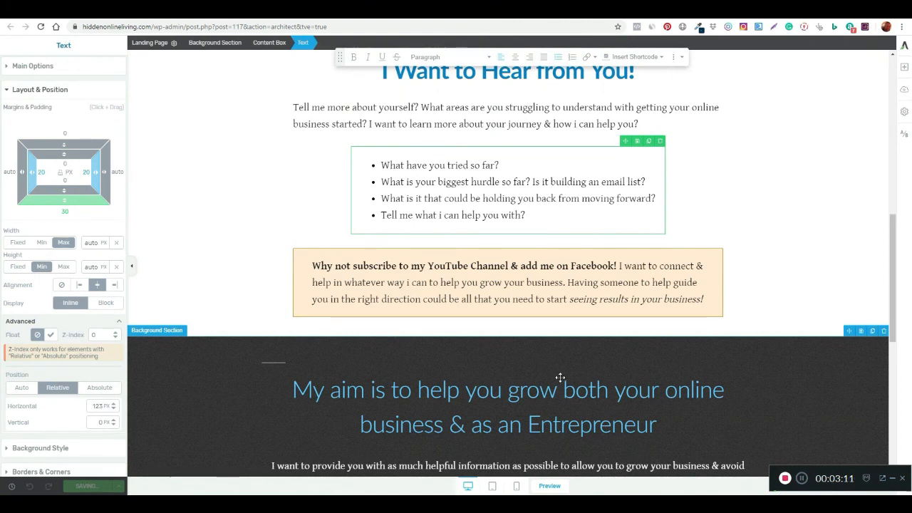
left_click(654, 366)
scroll(627, 371, "down", 3)
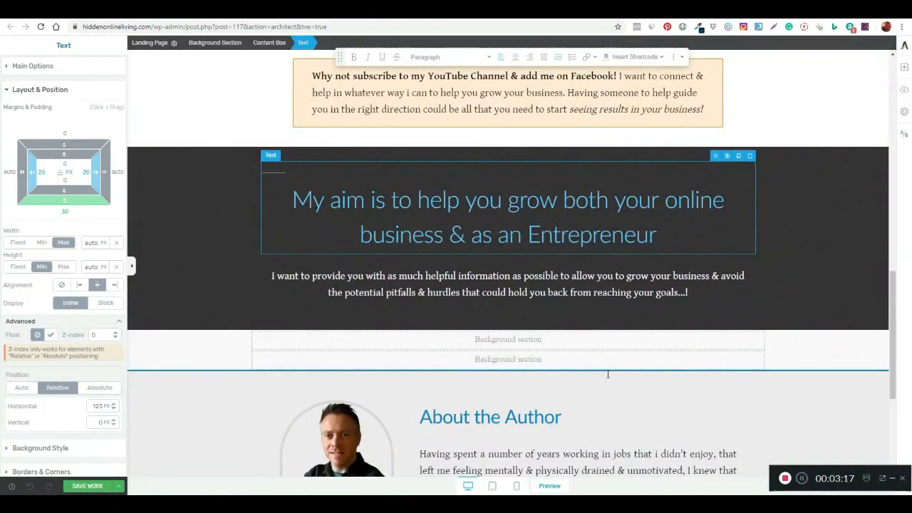
scroll(838, 208, "up", 10)
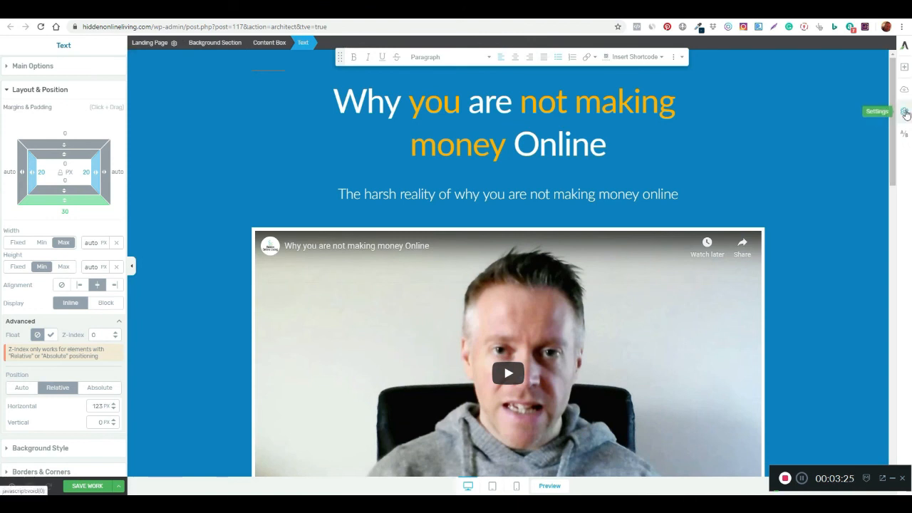
- Save the landing page as a reusable template named "Email Sequence Custom Template" without any tags
left_click(905, 113)
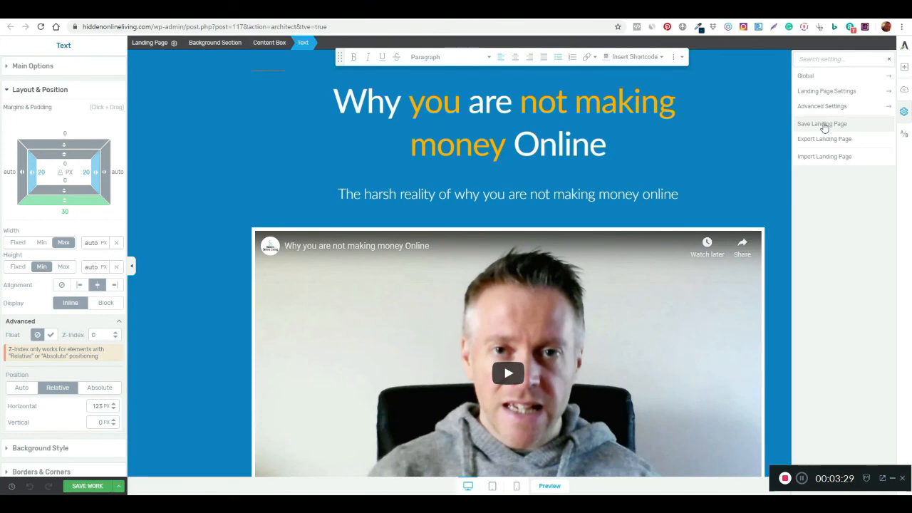
left_click(823, 125)
left_click(409, 164)
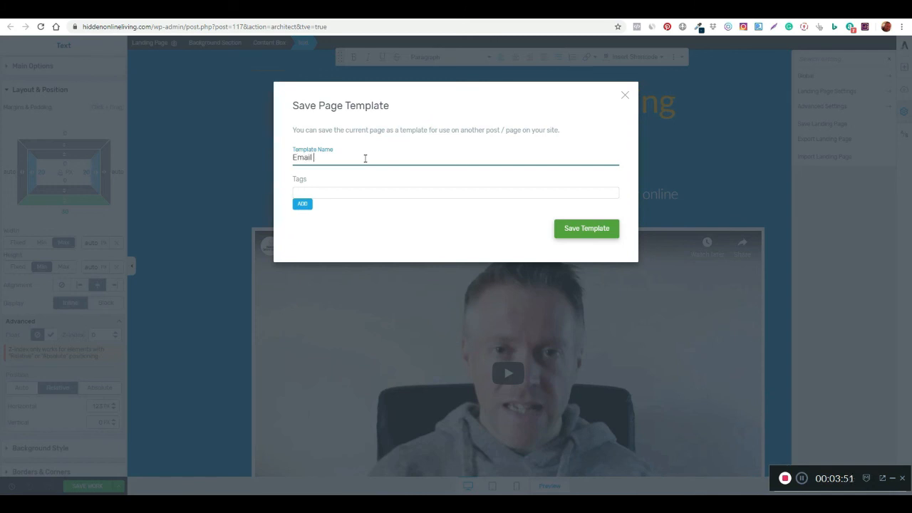
type("quence Custom Template")
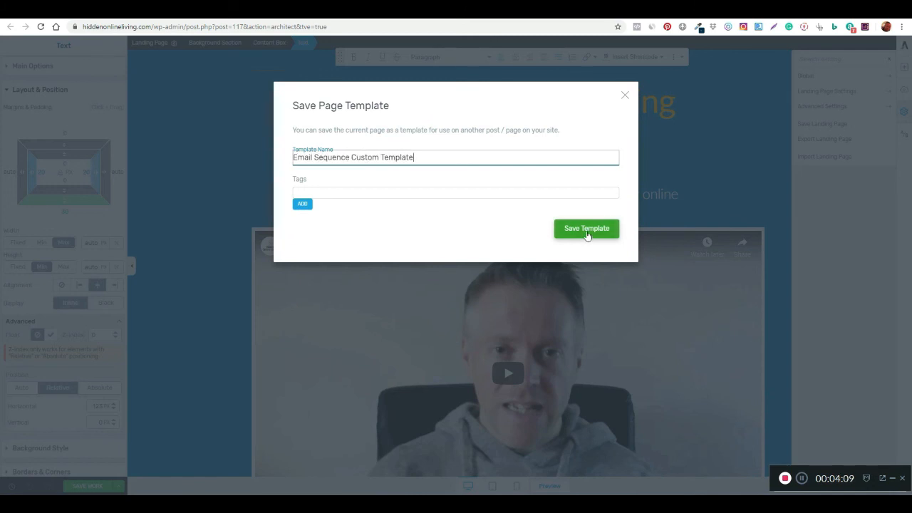
left_click(586, 233)
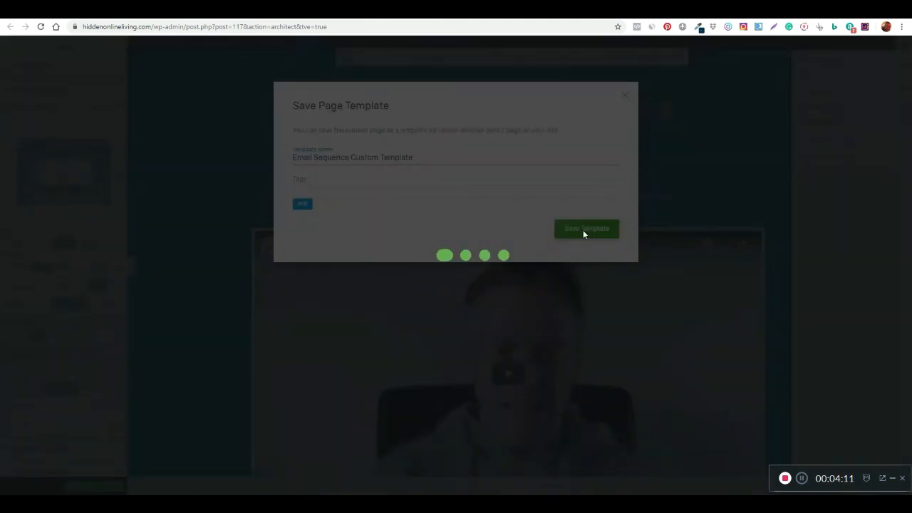